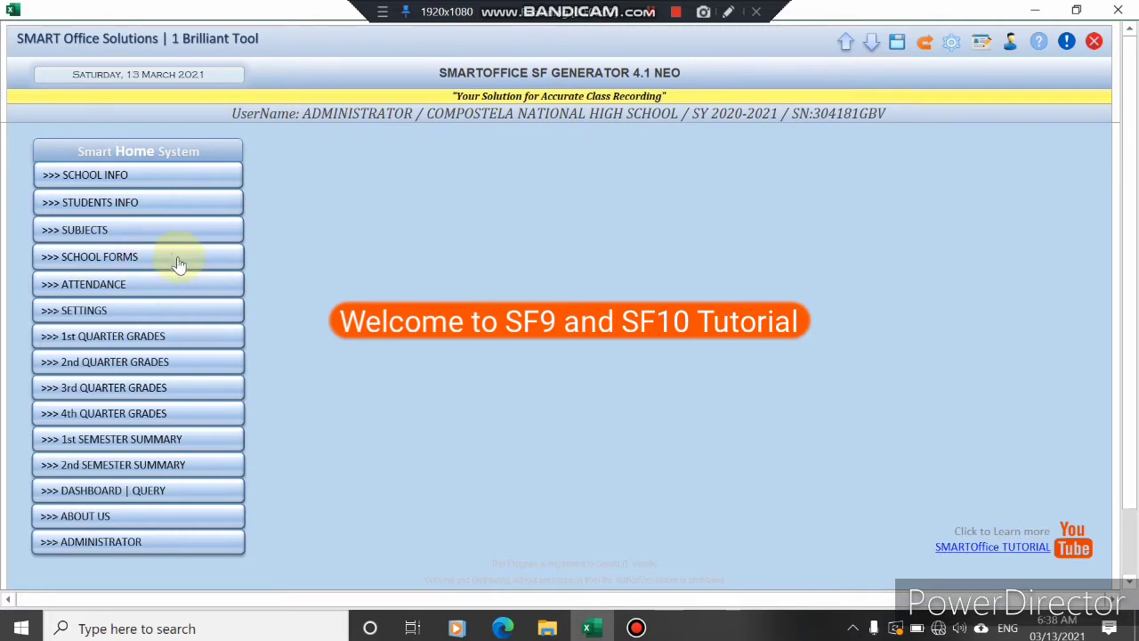
Open the 138-SHS school form and show its back page with the report on learning progress.
{"action": "left_click", "coordinate": [181, 256]}
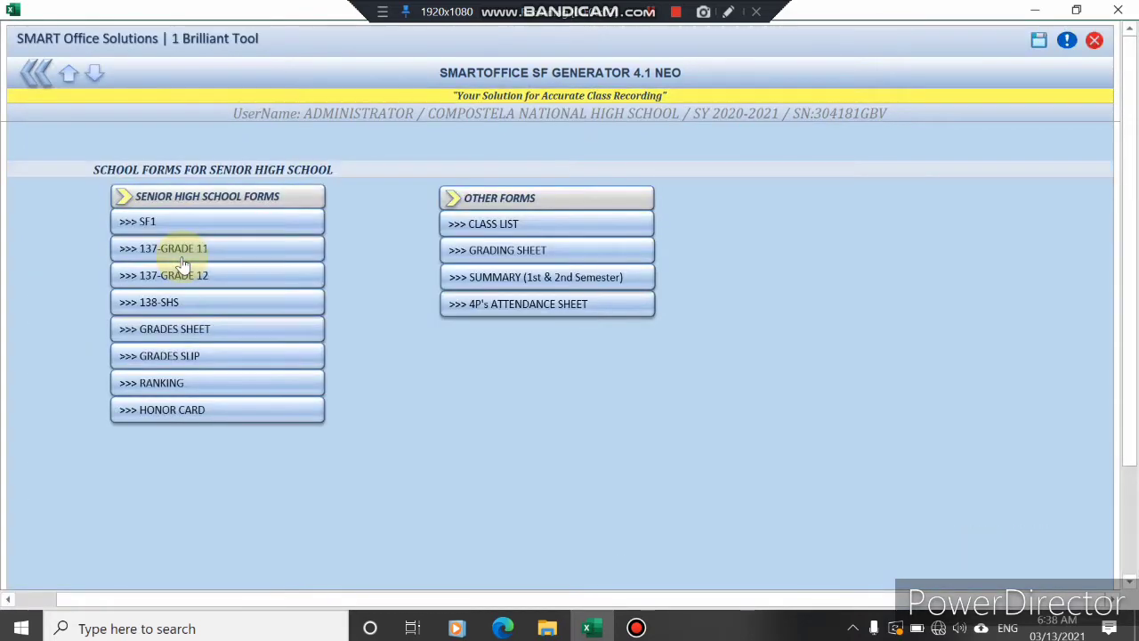
{"action": "left_click", "coordinate": [241, 304]}
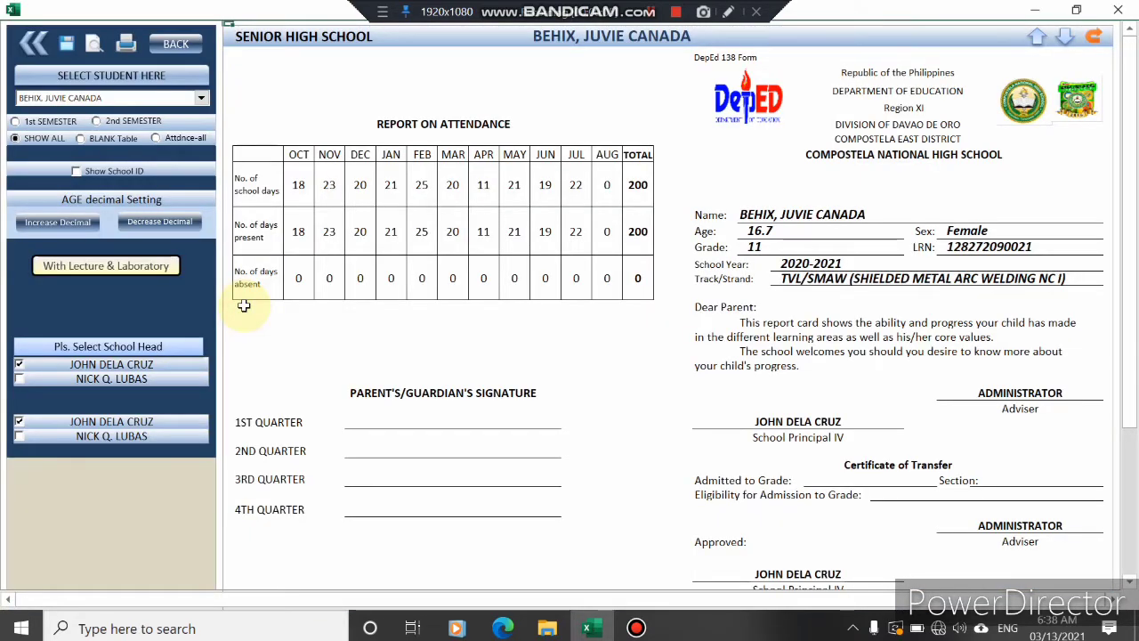
{"action": "left_click", "coordinate": [175, 43]}
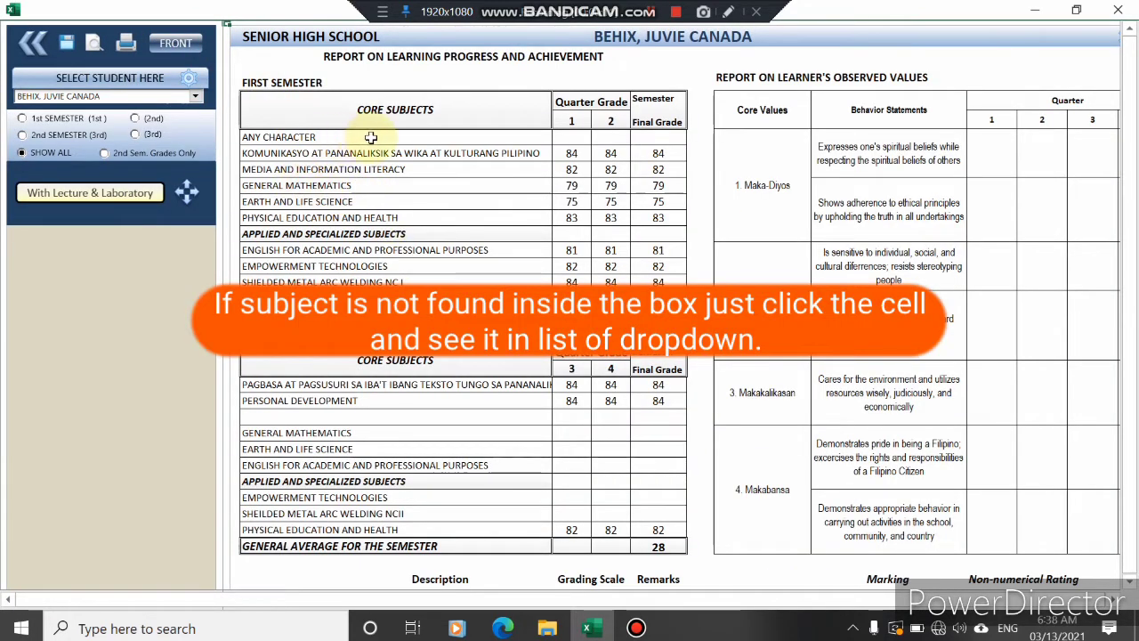
Replace ANY CHARACTER in the first semester's core subjects with ORAL COMMUNICATION.
{"action": "left_click", "coordinate": [523, 136]}
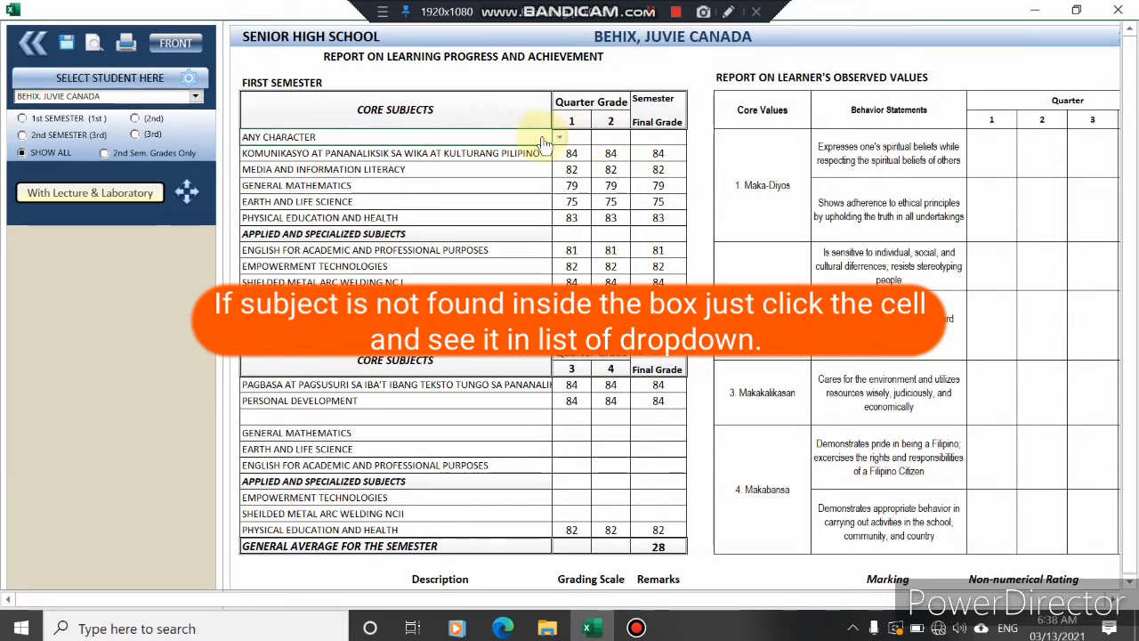
{"action": "left_click", "coordinate": [559, 140]}
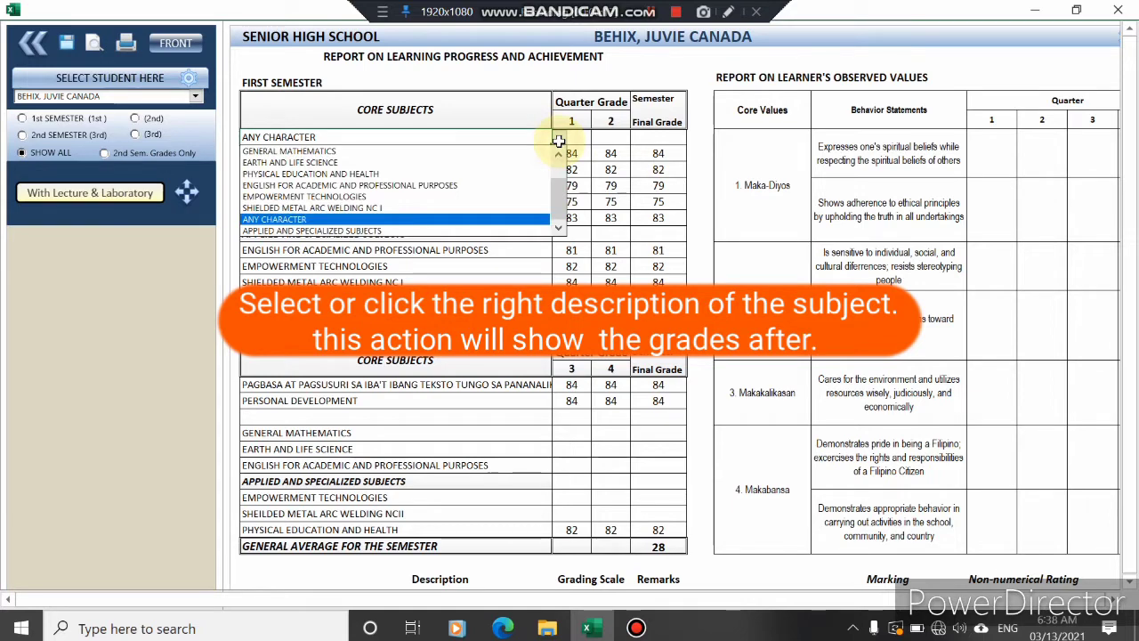
{"action": "scroll", "coordinate": [557, 157], "scroll_direction": "up", "scroll_amount": 1}
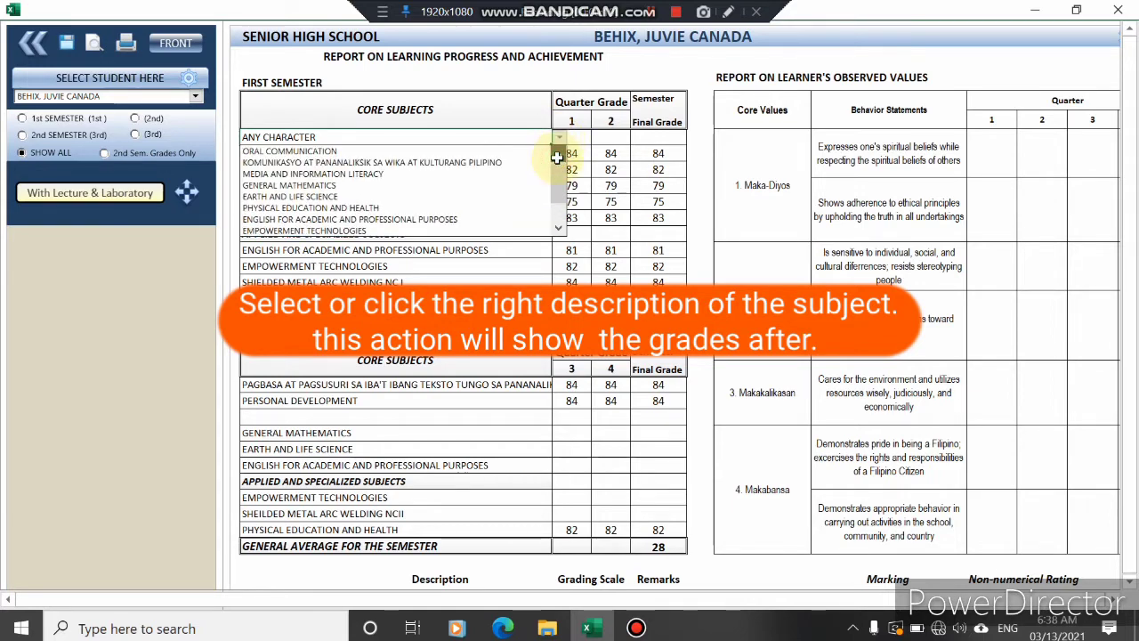
{"action": "left_click", "coordinate": [452, 153]}
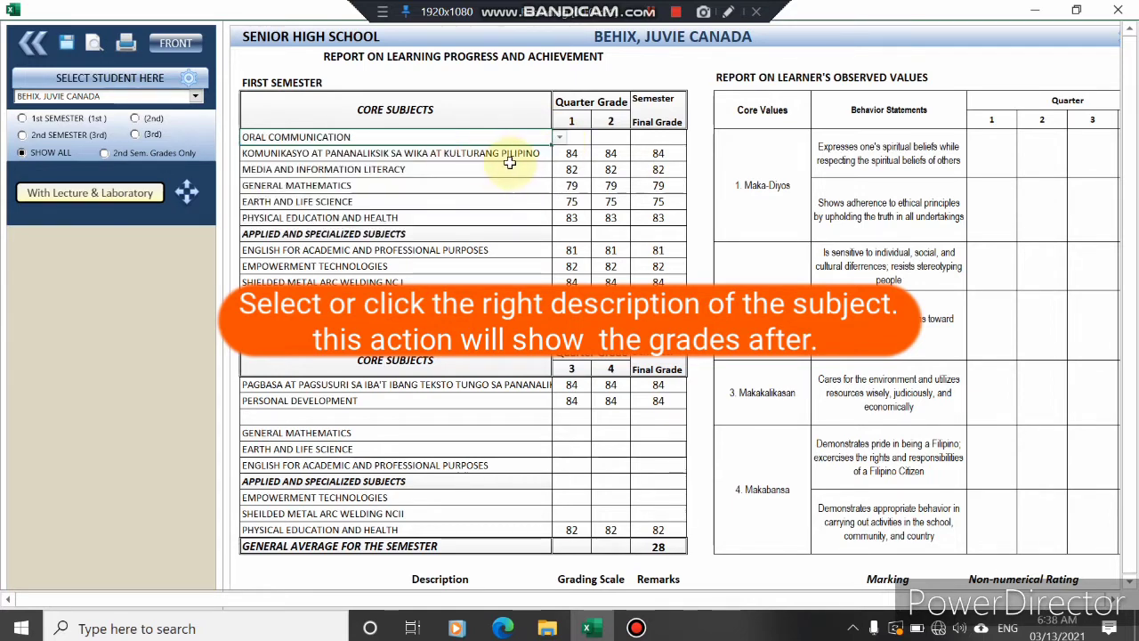
{"action": "left_click", "coordinate": [518, 168]}
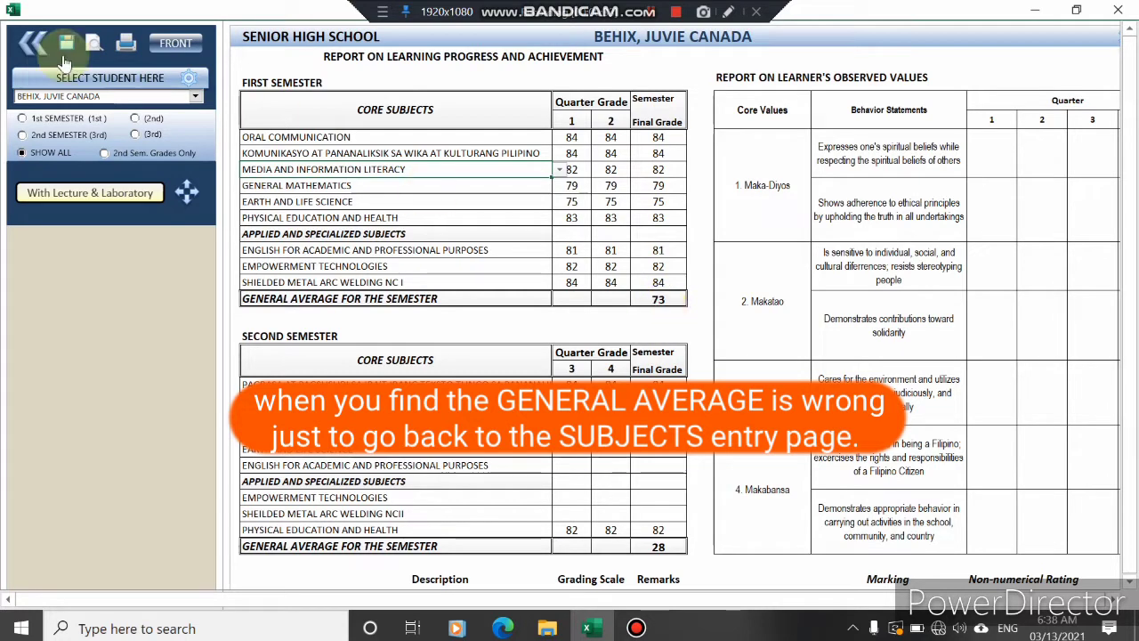
Go to the Subjects Organizer and clear ANY CHARACTER from row 10 of the 1st semester subjects.
{"action": "left_click", "coordinate": [33, 51]}
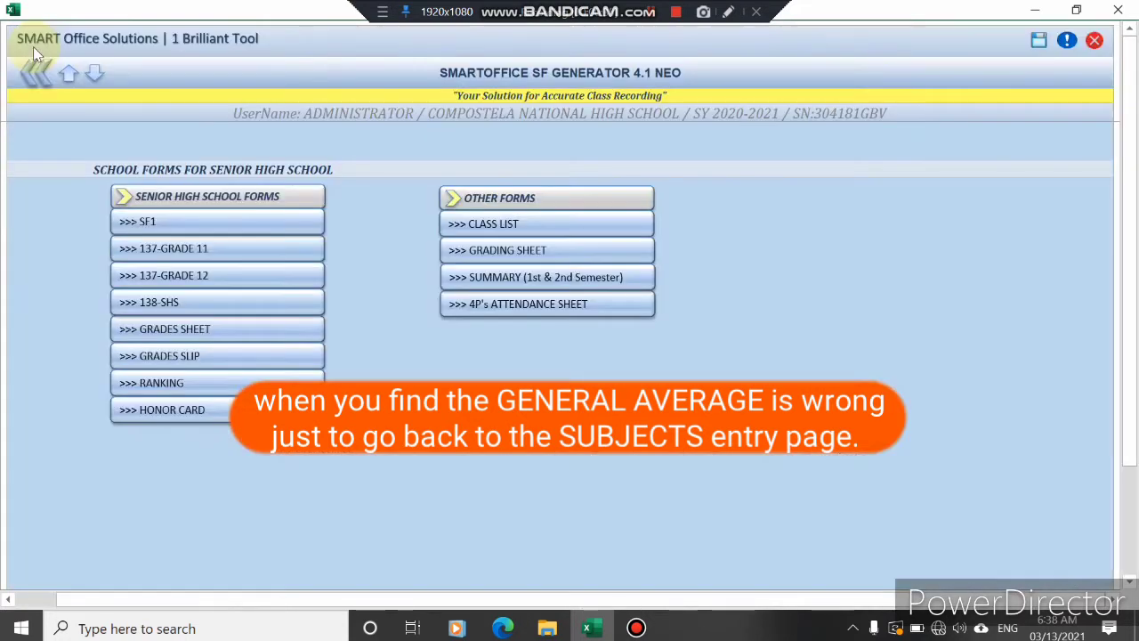
{"action": "left_click", "coordinate": [36, 71]}
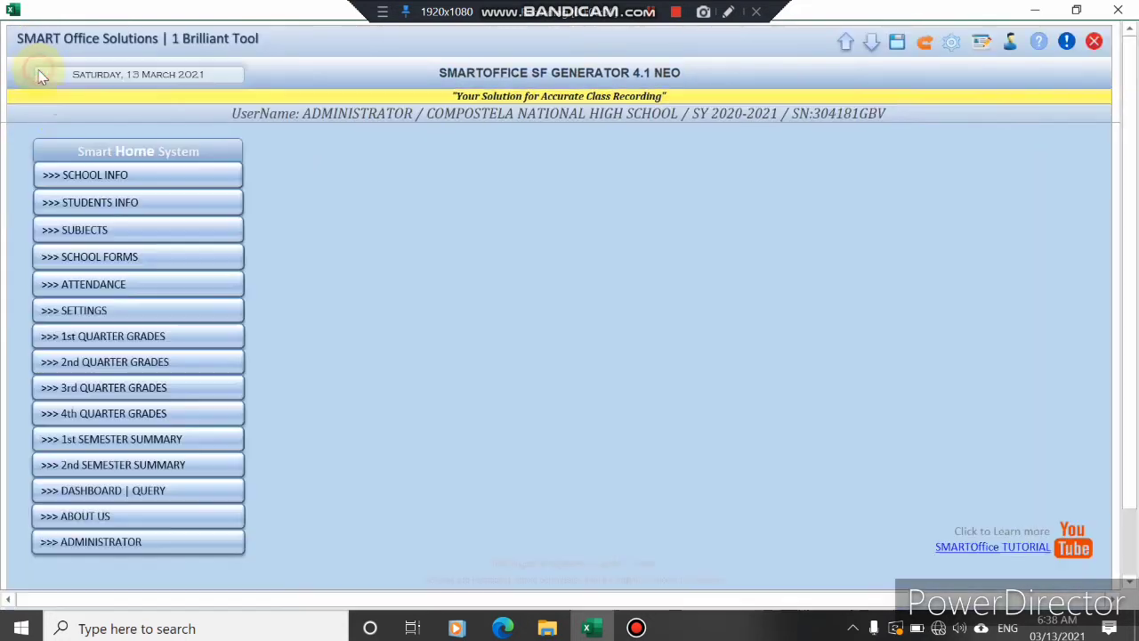
{"action": "left_click", "coordinate": [117, 229]}
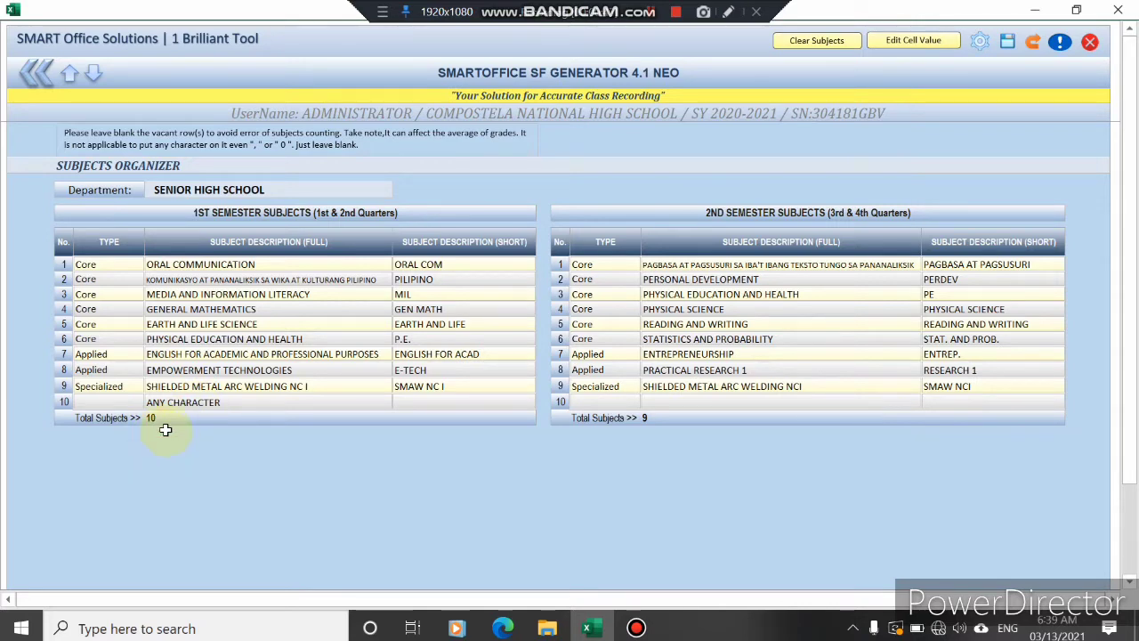
{"action": "left_click", "coordinate": [205, 407]}
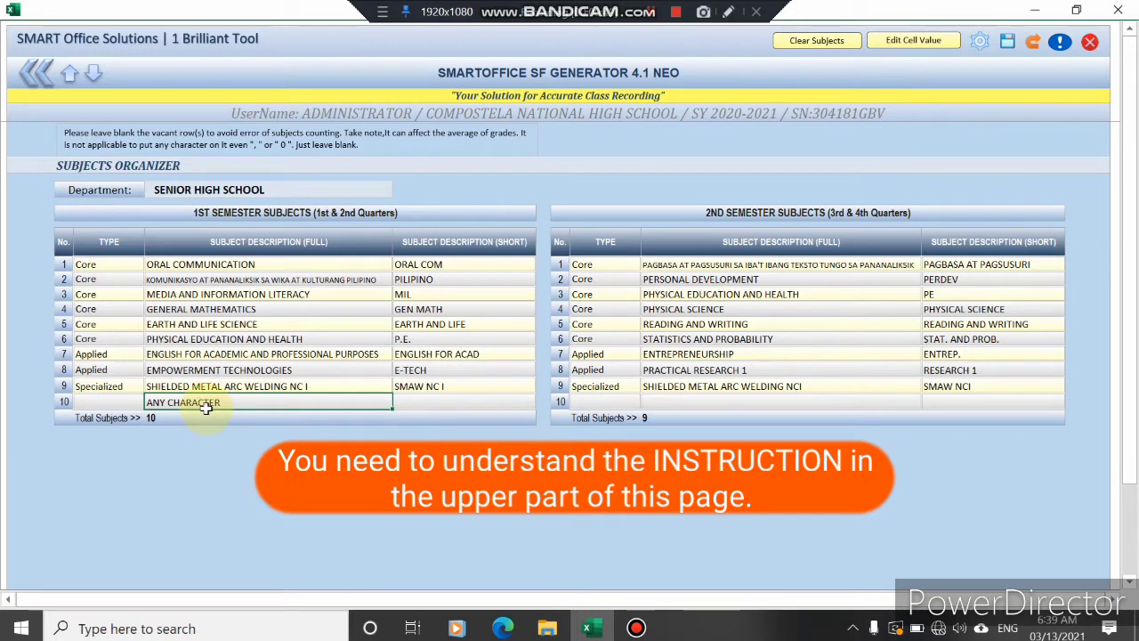
{"action": "key", "text": "Delete"}
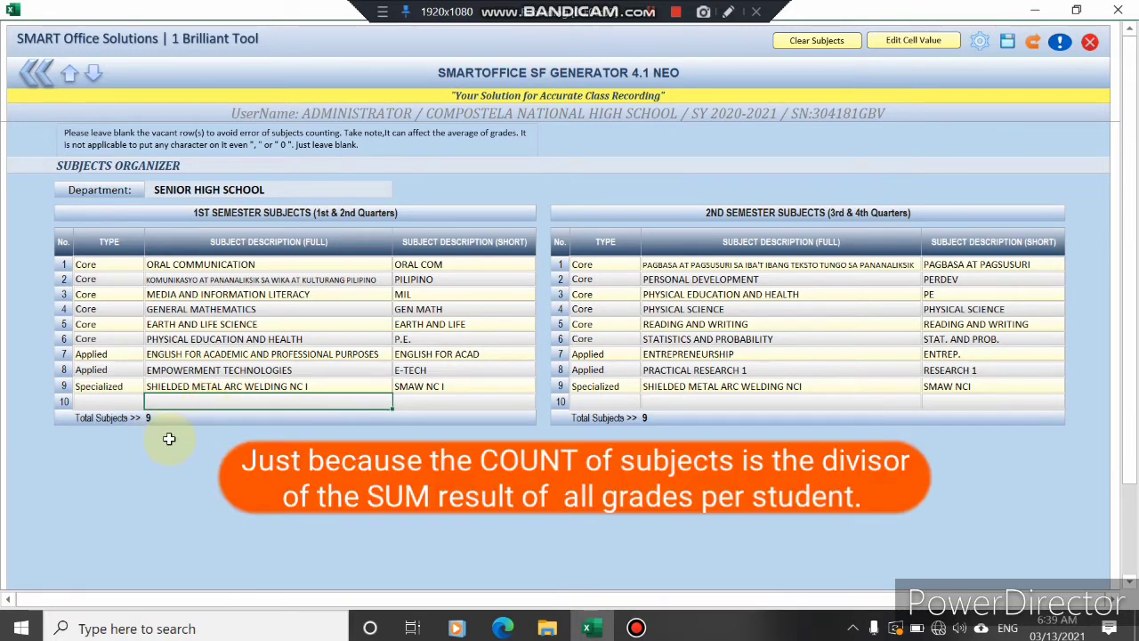
Return to the back page of the 138-SHS form to check the first semester's general average.
{"action": "left_click", "coordinate": [37, 80]}
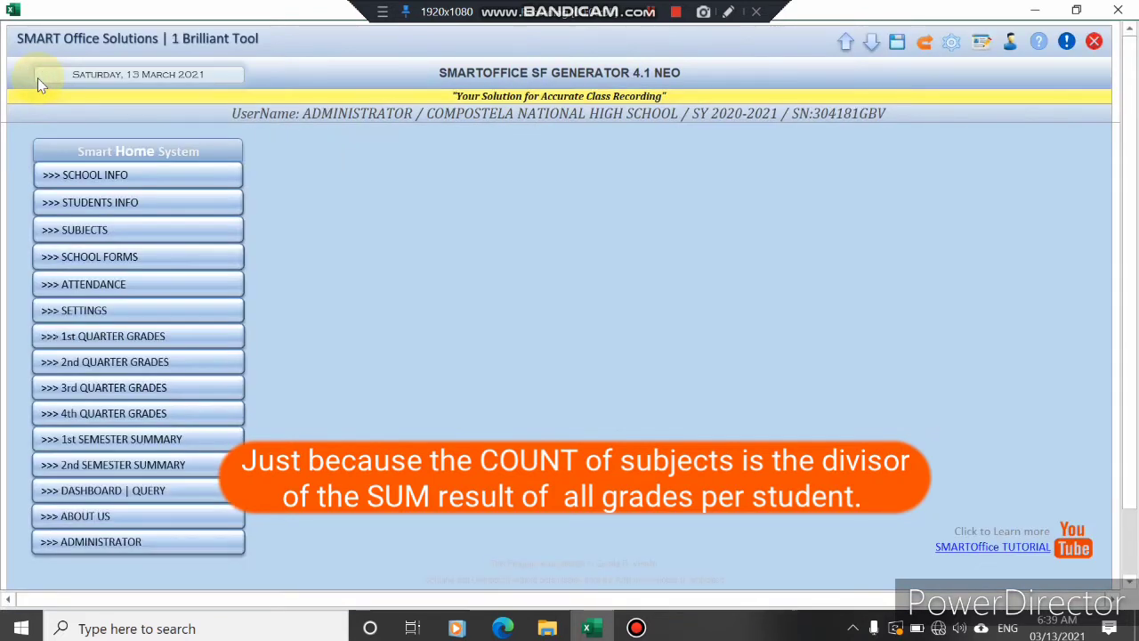
{"action": "left_click", "coordinate": [116, 259]}
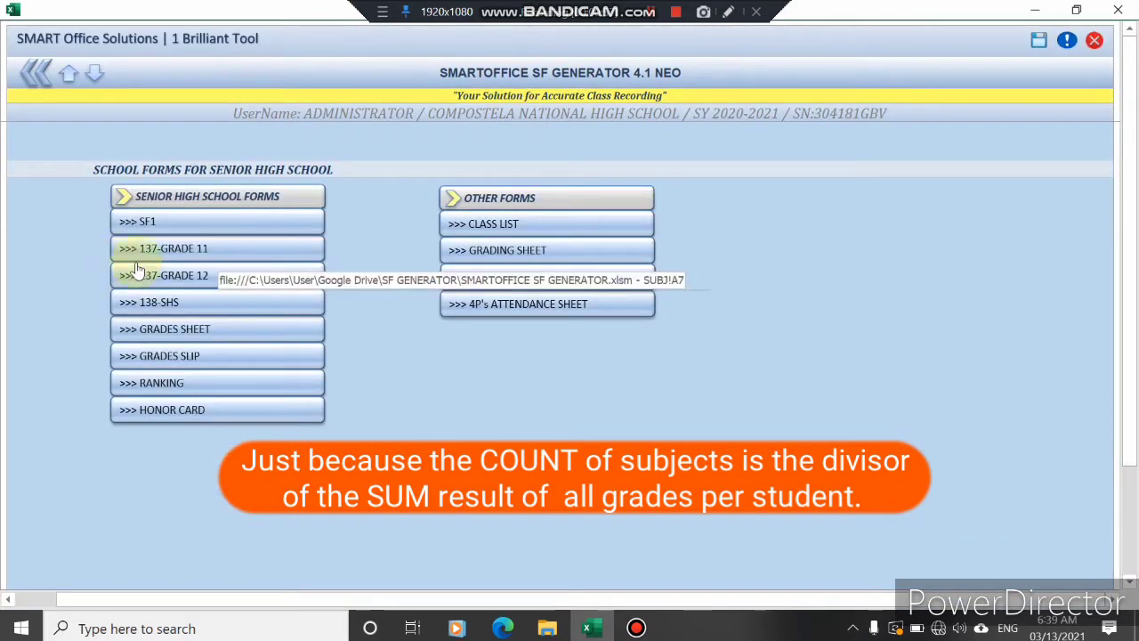
{"action": "left_click", "coordinate": [201, 302]}
{"action": "left_click", "coordinate": [177, 46]}
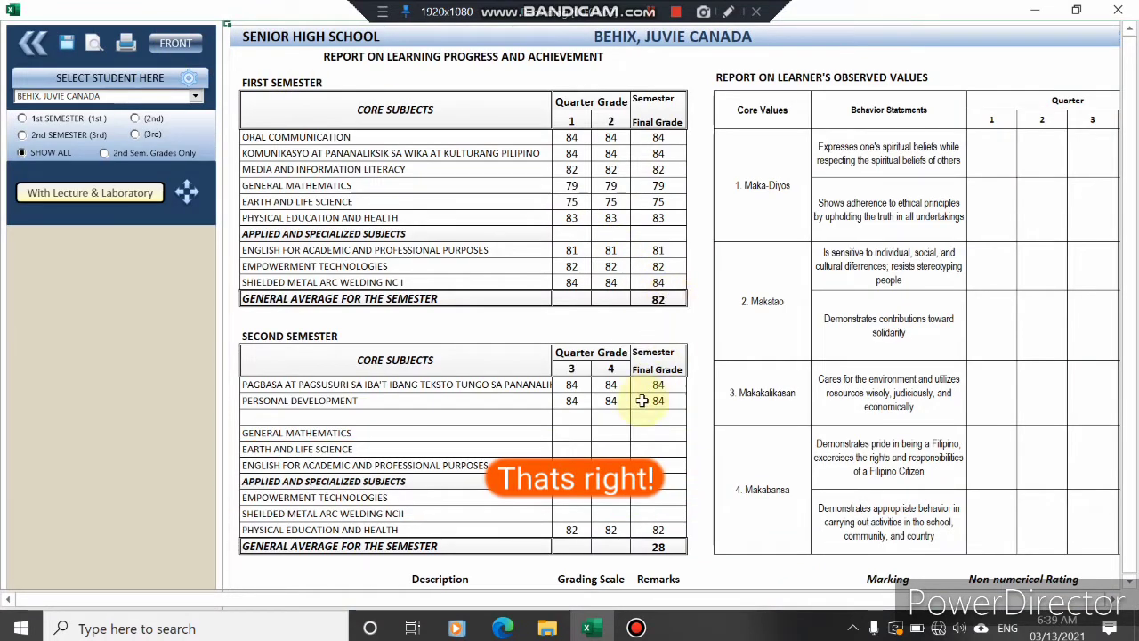
Fill the blank third core subject row of the second semester with PHYSICAL EDUCATION AND HEALTH.
{"action": "left_click", "coordinate": [488, 388]}
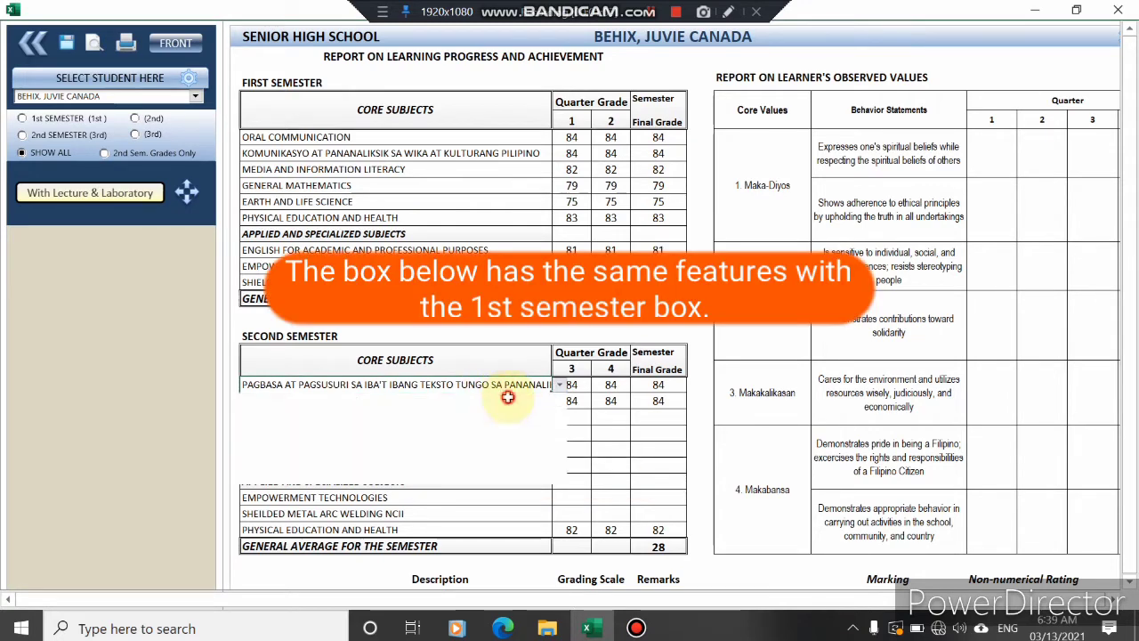
{"action": "left_click", "coordinate": [490, 415]}
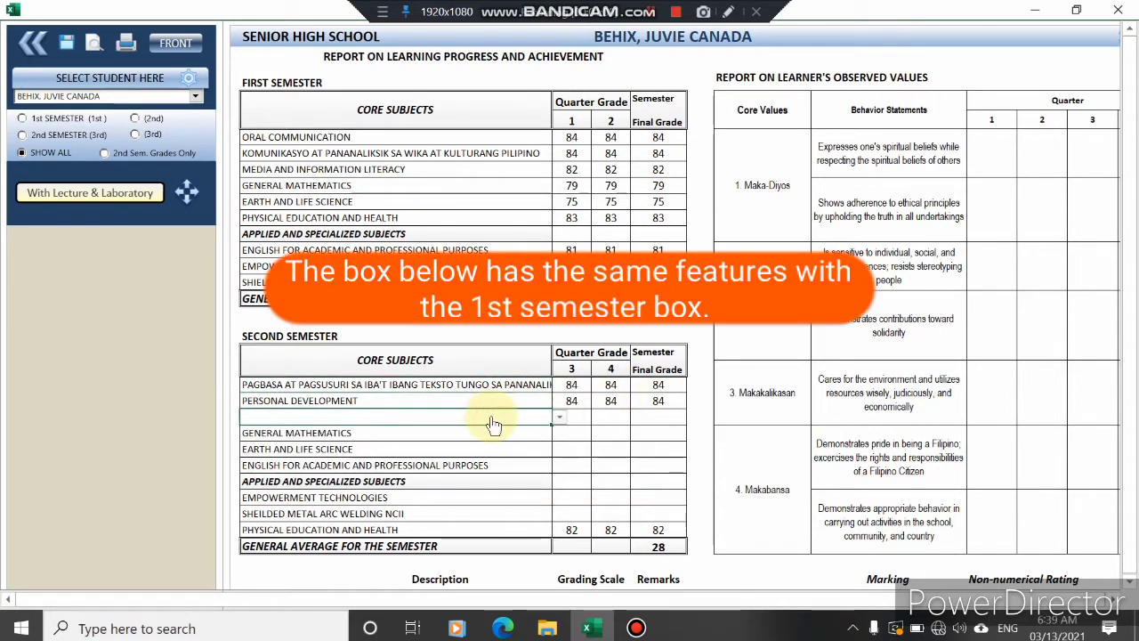
{"action": "left_click", "coordinate": [559, 417]}
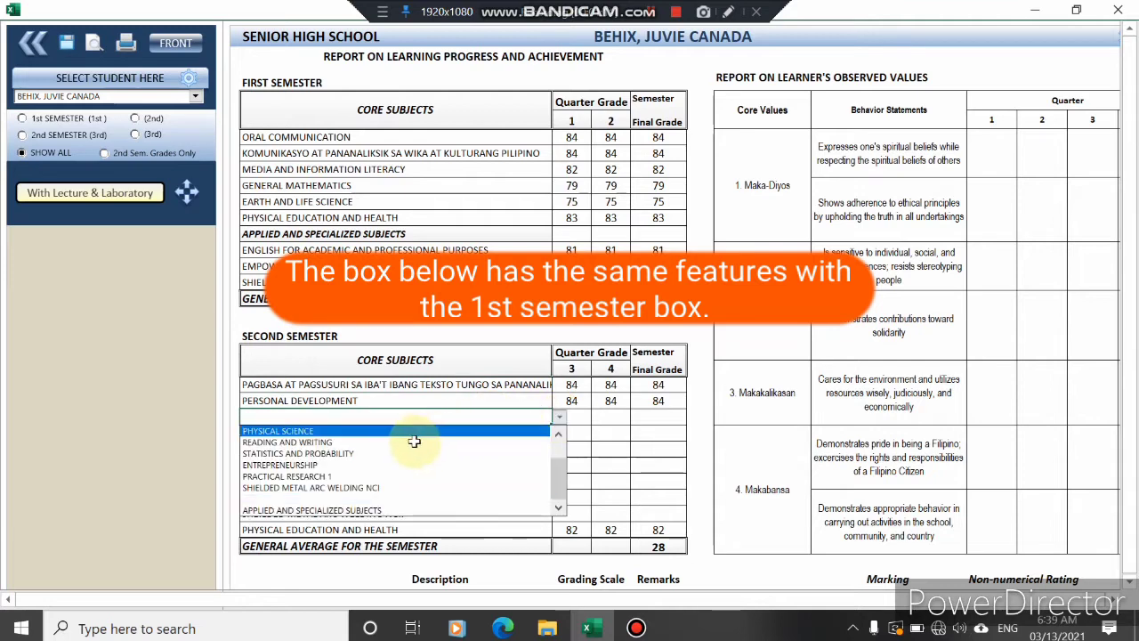
{"action": "left_click", "coordinate": [557, 434]}
{"action": "left_click", "coordinate": [557, 434]}
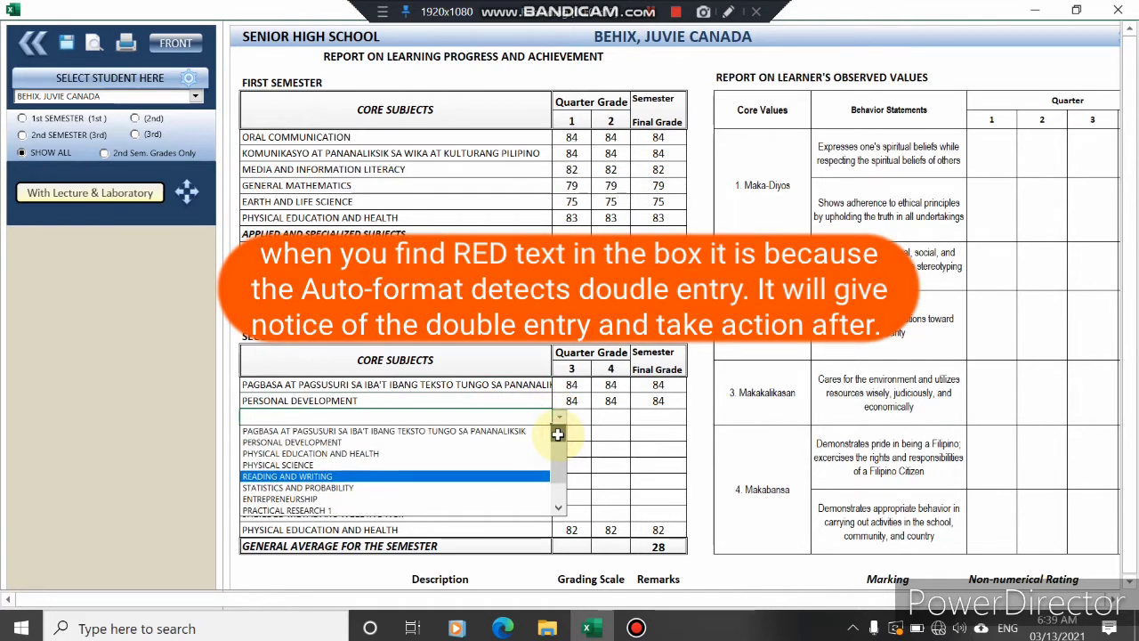
{"action": "left_click", "coordinate": [427, 451]}
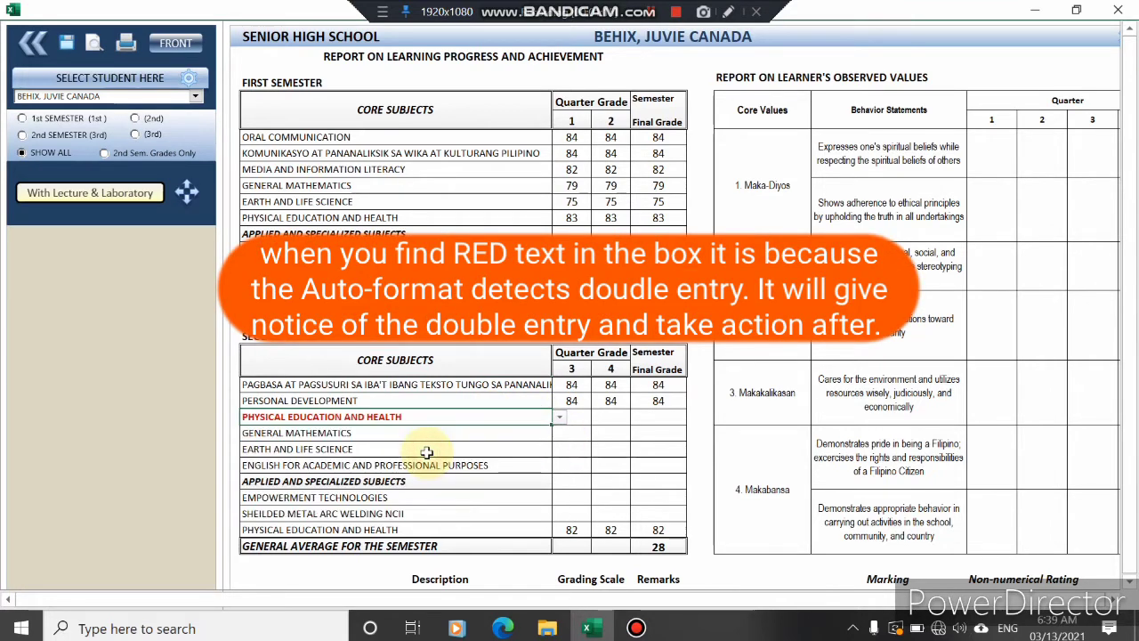
In the second semester, replace GENERAL MATHEMATICS with PHYSICAL SCIENCE and EARTH AND LIFE SCIENCE with READING AND WRITING.
{"action": "left_click", "coordinate": [470, 433]}
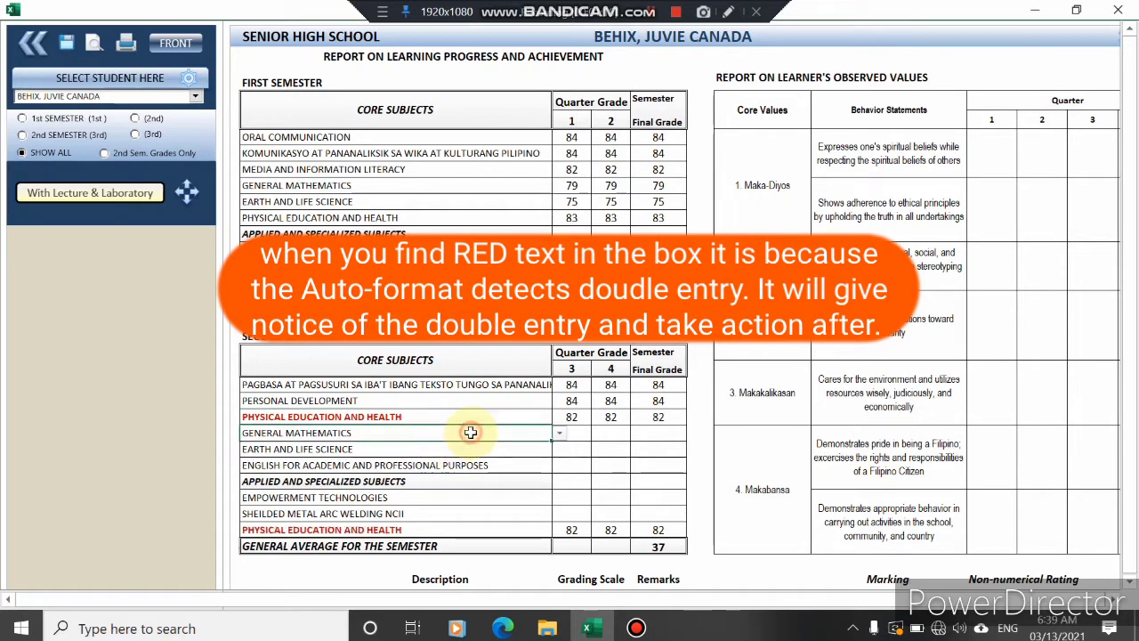
{"action": "left_click", "coordinate": [557, 434]}
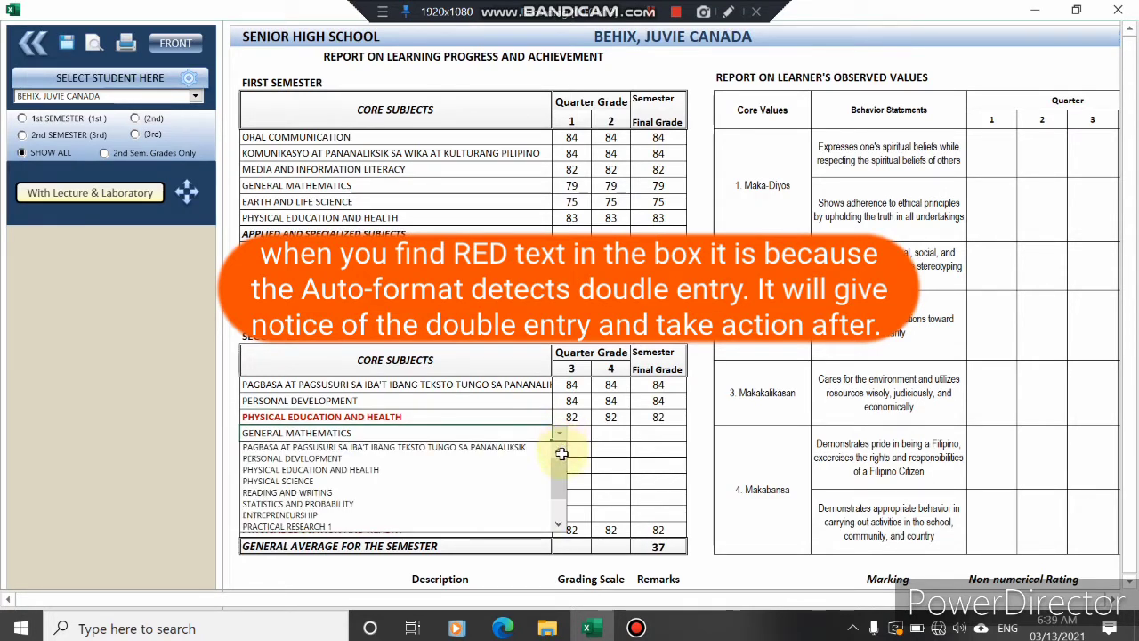
{"action": "left_click", "coordinate": [384, 480]}
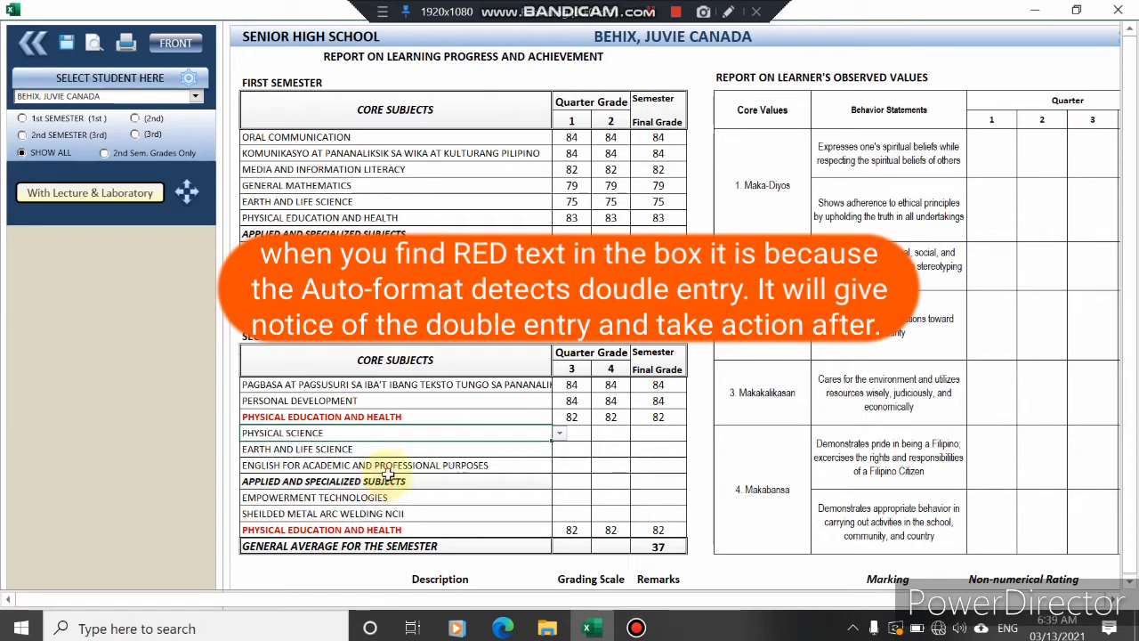
{"action": "left_click", "coordinate": [470, 449]}
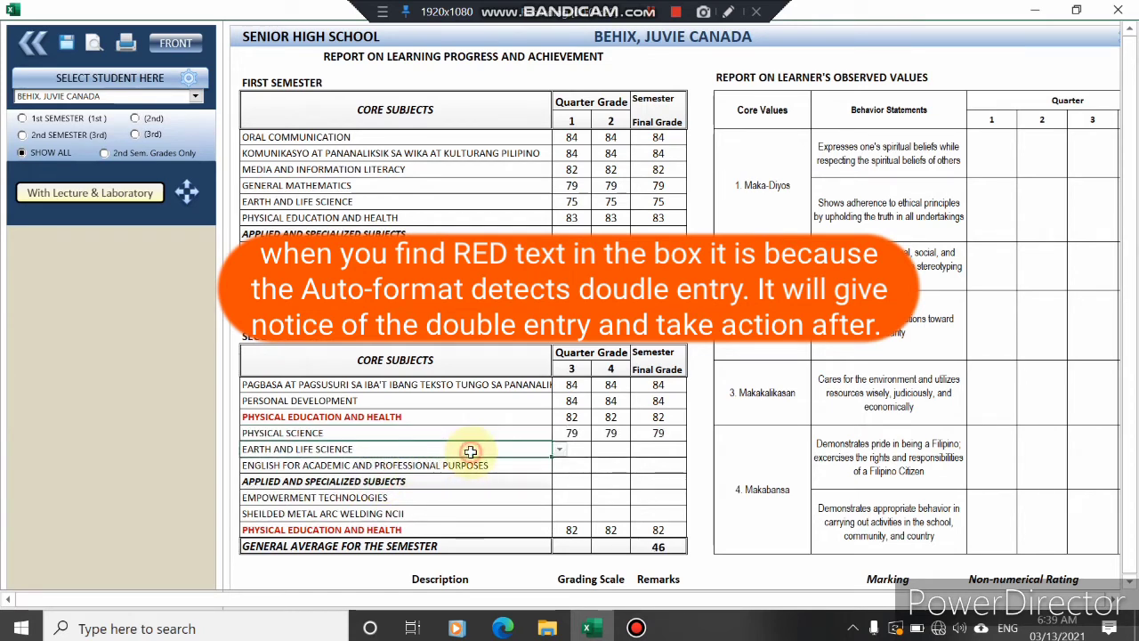
{"action": "left_click", "coordinate": [558, 451]}
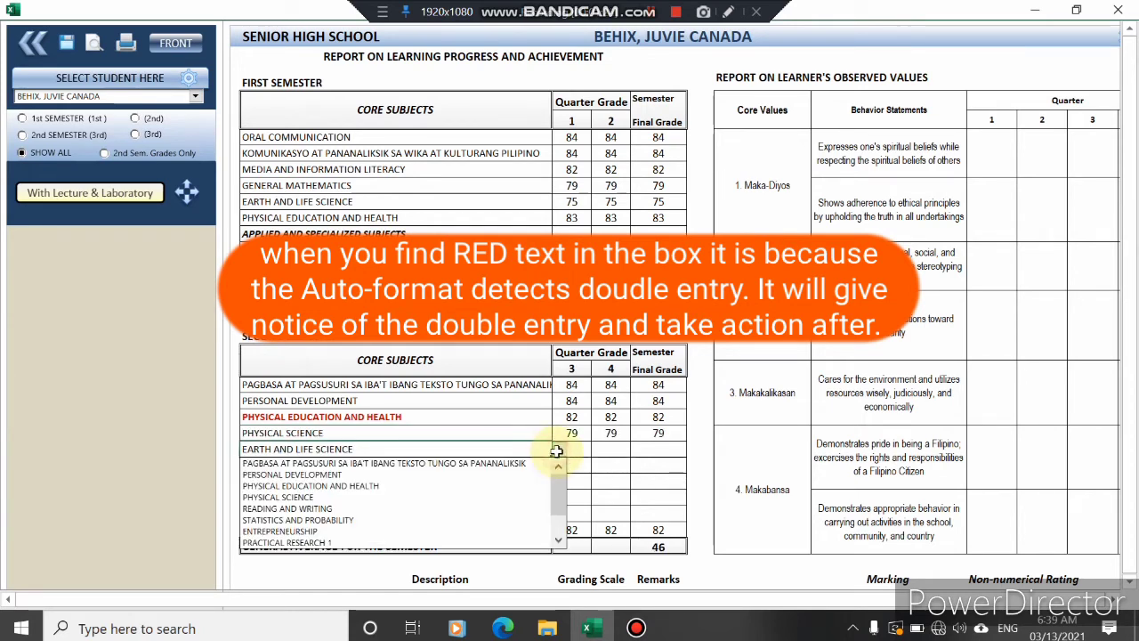
{"action": "left_click", "coordinate": [427, 507]}
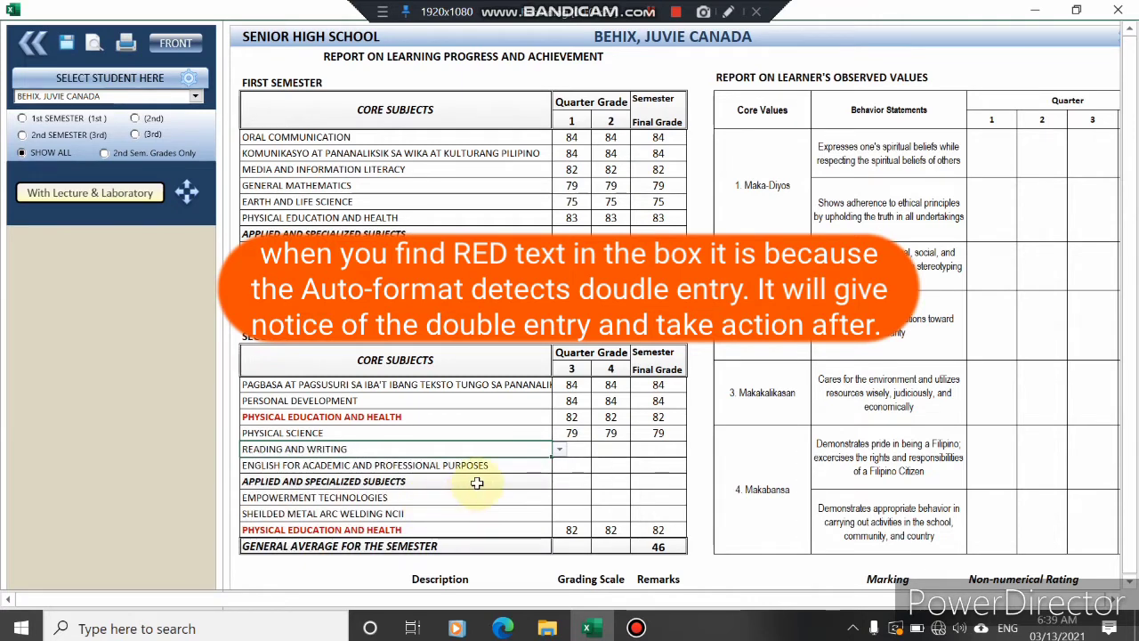
Replace ENGLISH FOR ACADEMIC AND PROFESSIONAL PURPOSES in the second semester with STATISTICS AND PROBABILITY.
{"action": "left_click", "coordinate": [520, 469]}
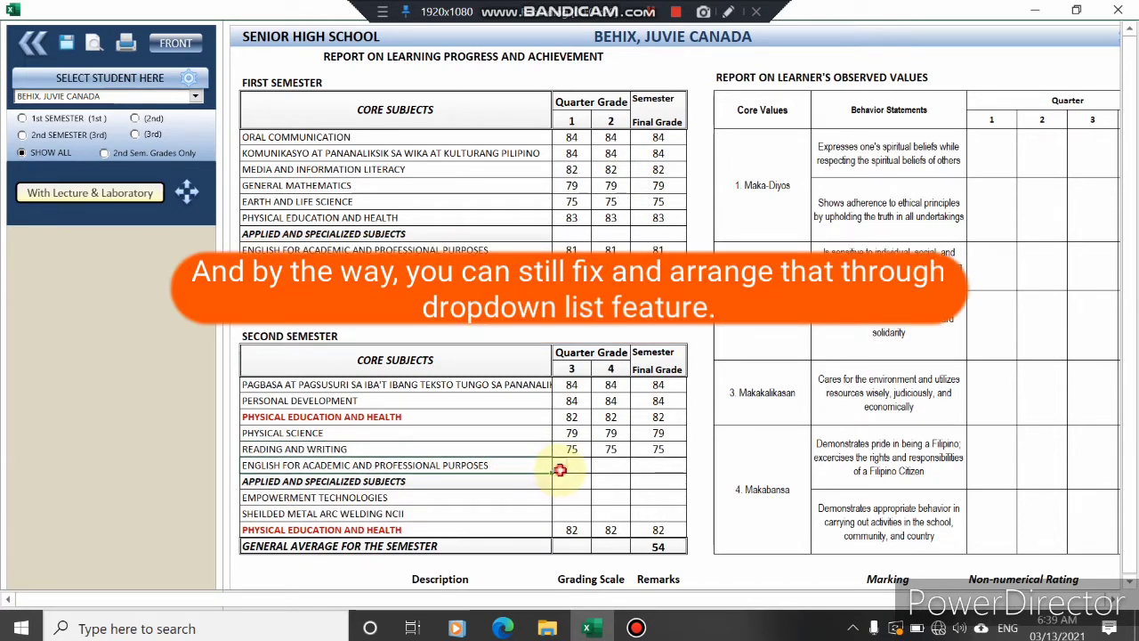
{"action": "left_click", "coordinate": [559, 467]}
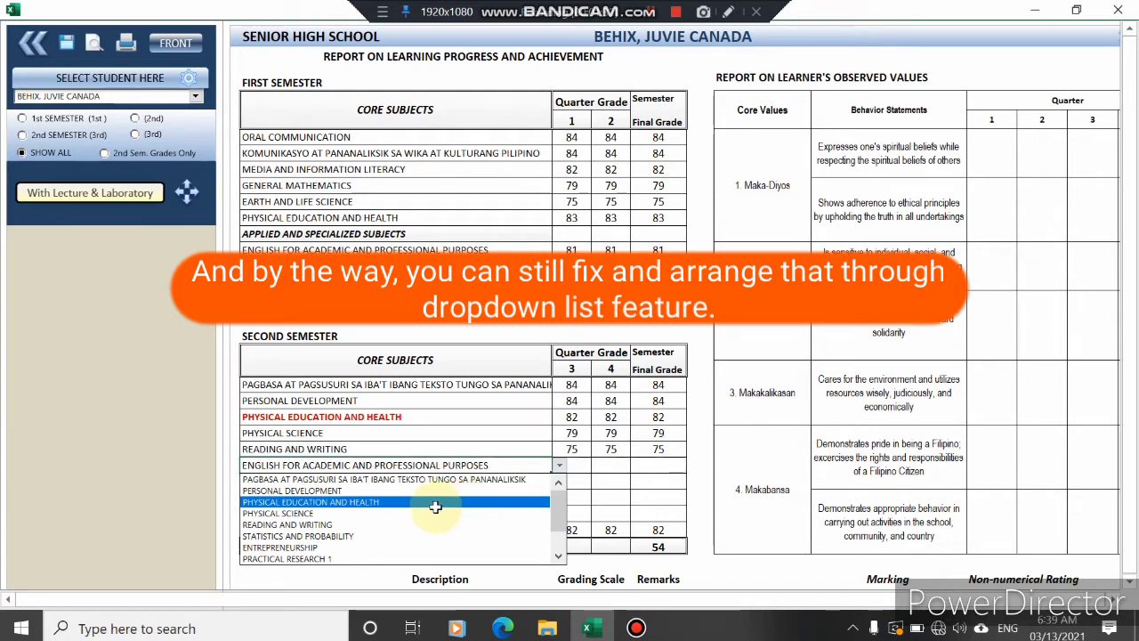
{"action": "left_click", "coordinate": [378, 536]}
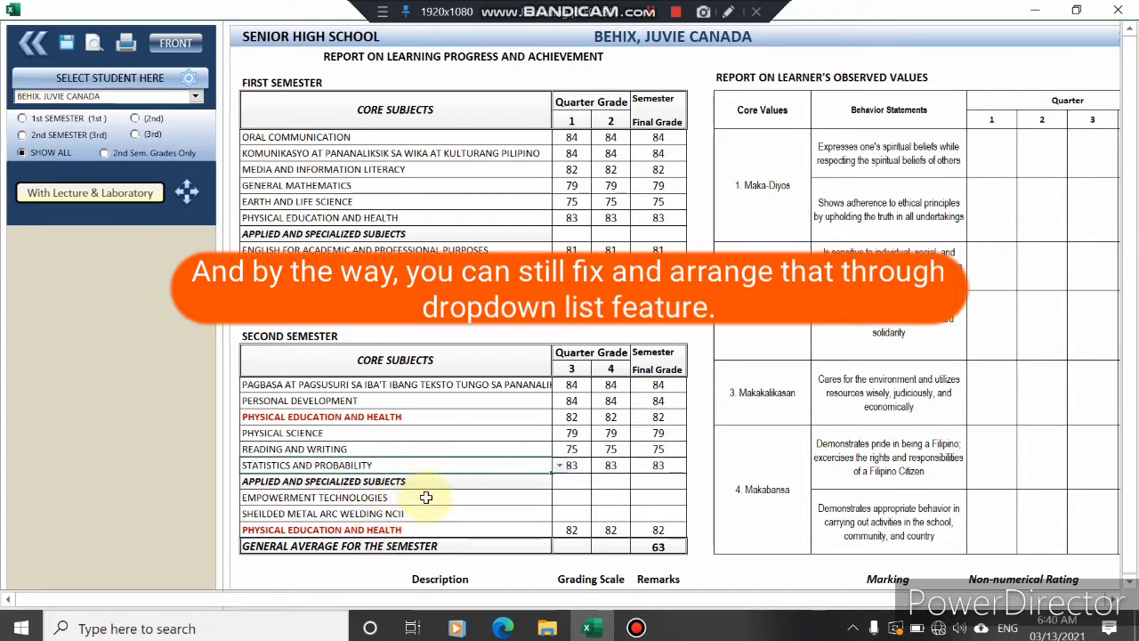
Clear EMPOWERMENT TECHNOLOGIES from the second semester's applied and specialized subjects, leaving the row blank.
{"action": "left_click", "coordinate": [426, 498]}
{"action": "left_click", "coordinate": [559, 496]}
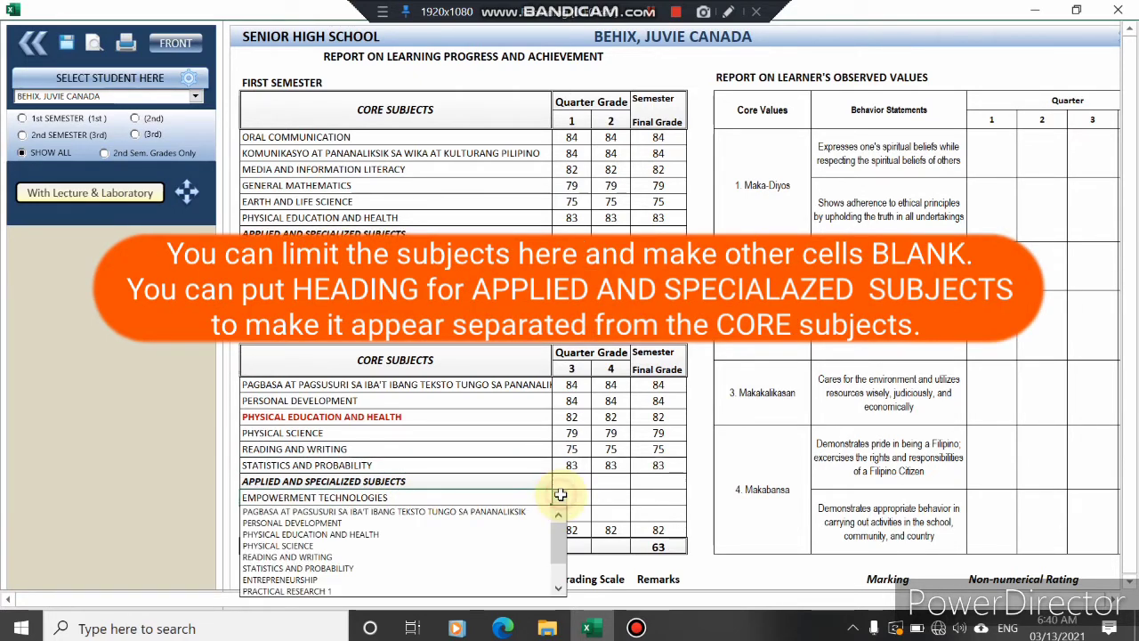
{"action": "left_click", "coordinate": [486, 477]}
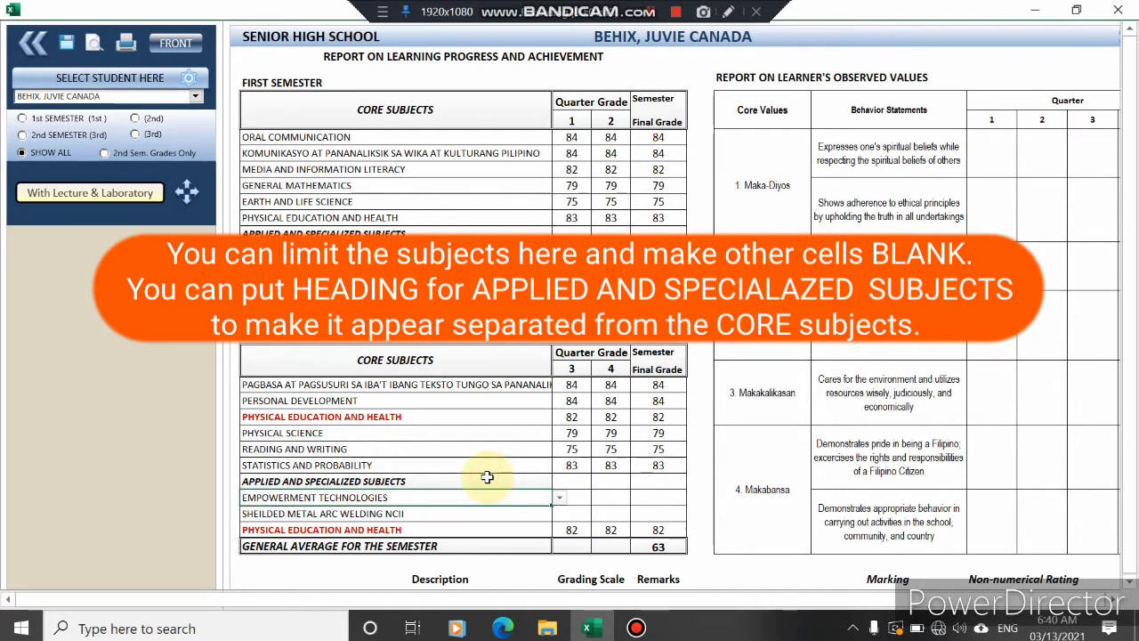
{"action": "key", "text": "Delete"}
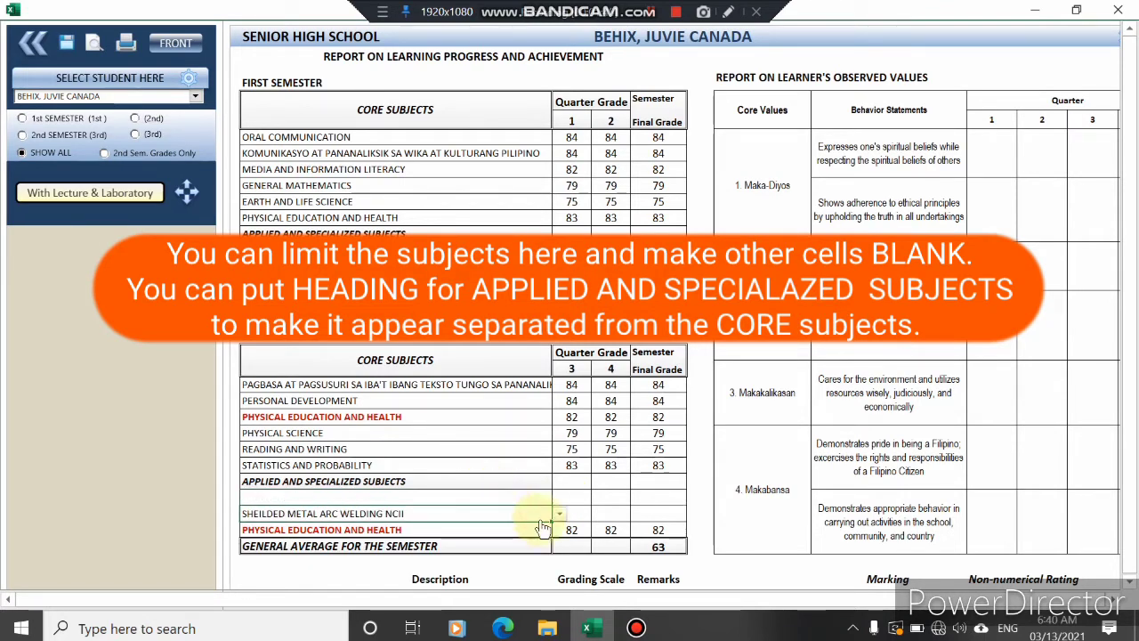
Replace SHEILDED METAL ARC WELDING NCII in the second semester with the heading APPLIED AND SPECIALIZED SUBJECTS.
{"action": "left_click", "coordinate": [559, 498]}
{"action": "left_click", "coordinate": [560, 498]}
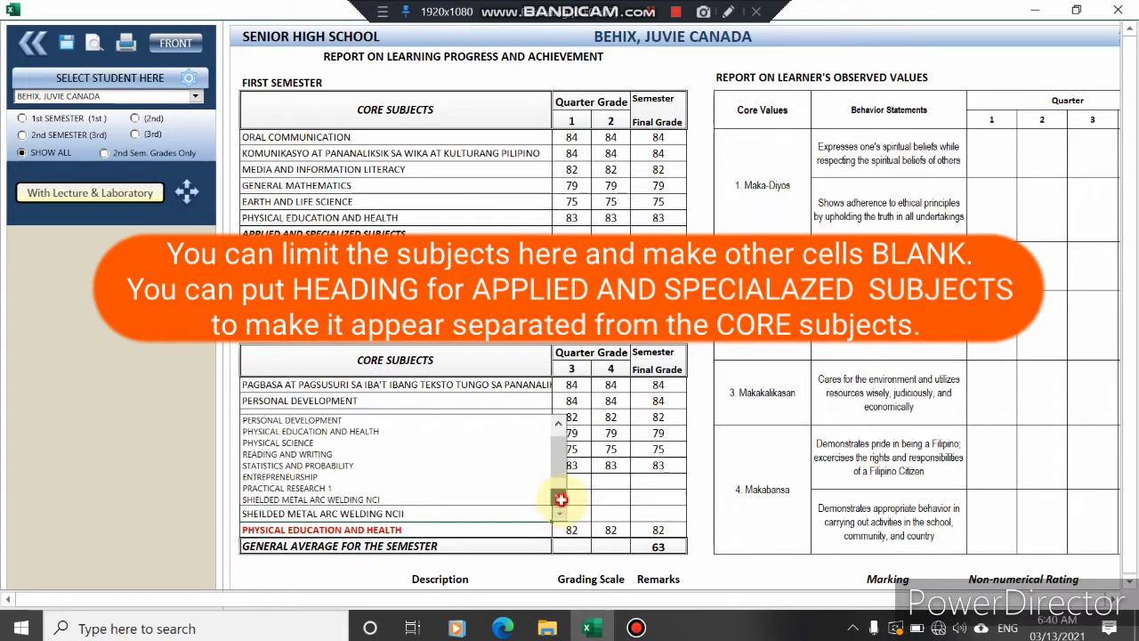
{"action": "left_click", "coordinate": [559, 498]}
{"action": "left_click", "coordinate": [559, 498]}
{"action": "left_click", "coordinate": [431, 500]}
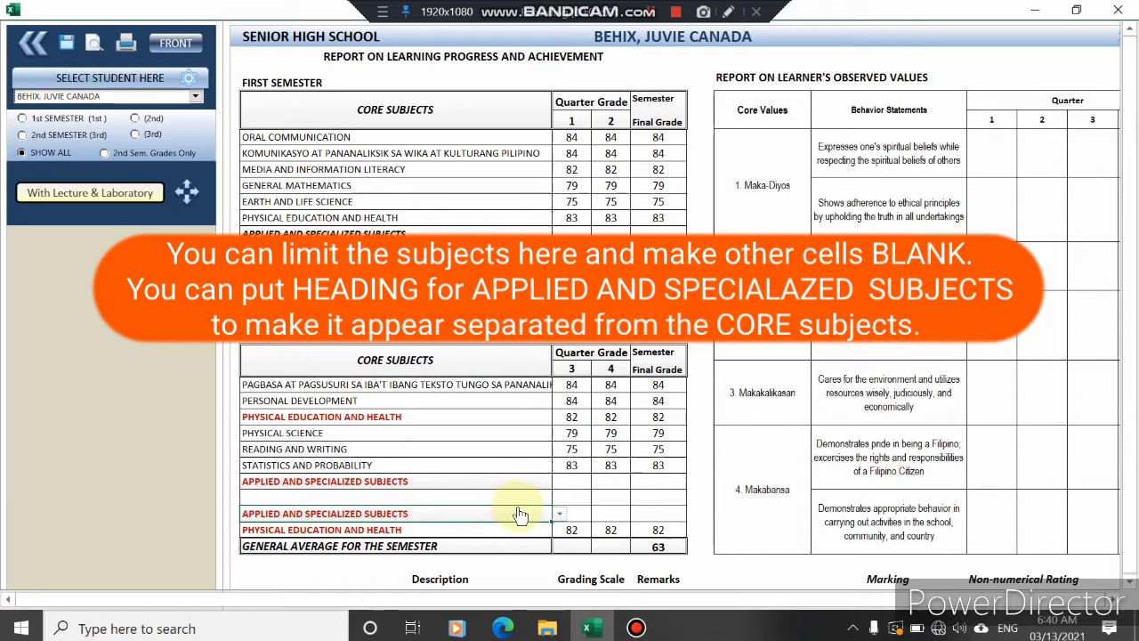
Try ENTREPRENEURSHIP in the blank second-semester row between the two APPLIED AND SPECIALIZED SUBJECTS headings.
{"action": "left_click", "coordinate": [462, 499]}
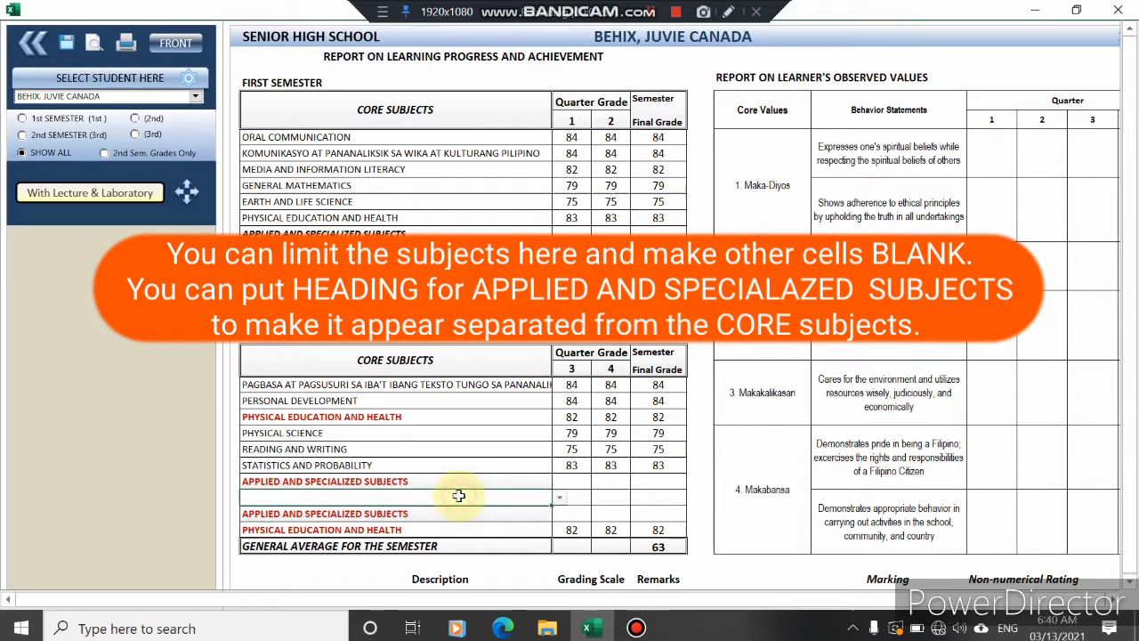
{"action": "left_click", "coordinate": [559, 498]}
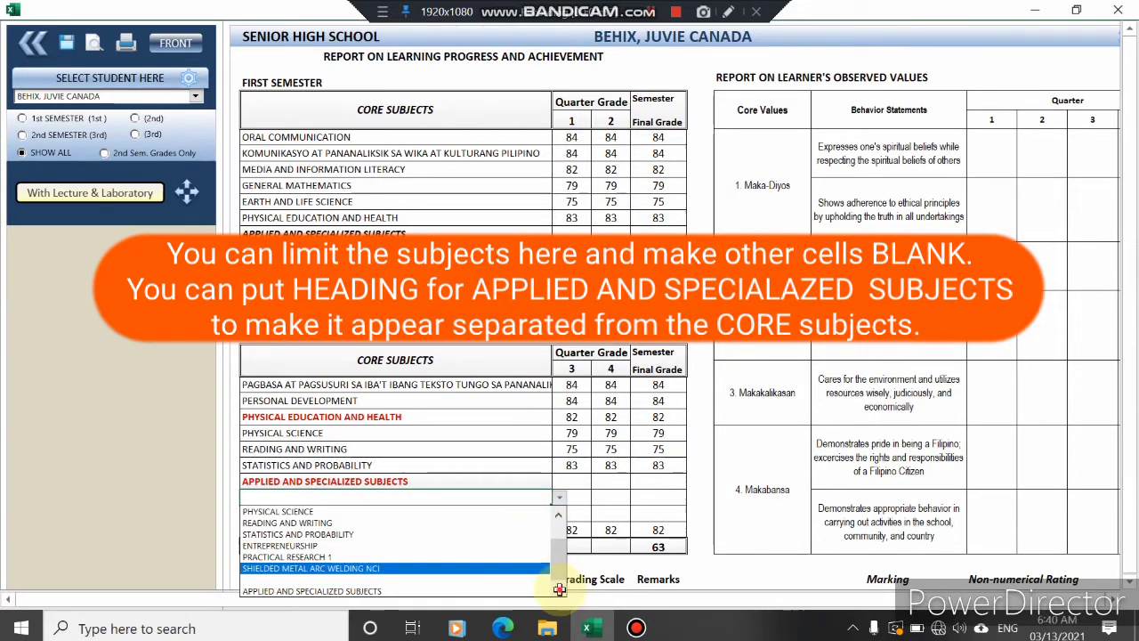
{"action": "left_click", "coordinate": [397, 545]}
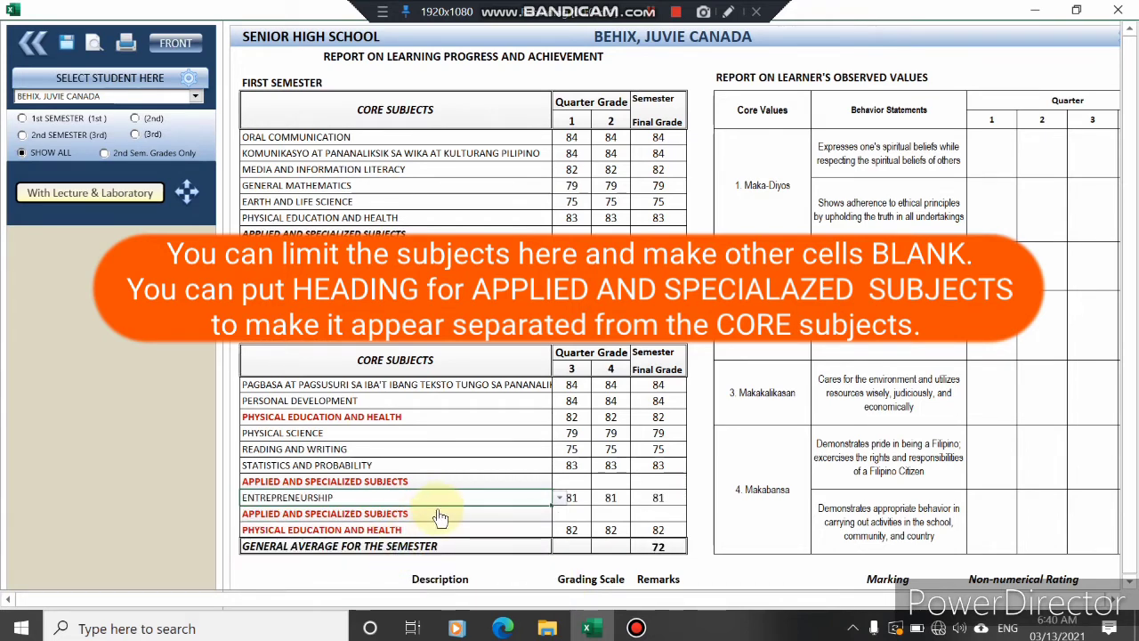
{"action": "left_click", "coordinate": [437, 509]}
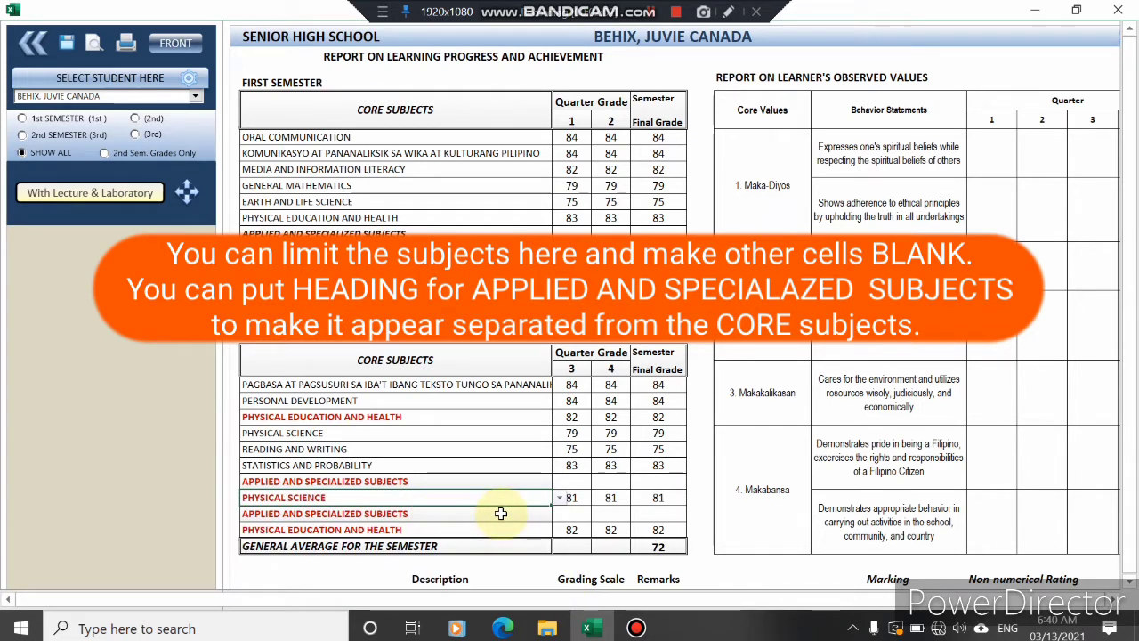
{"action": "left_click", "coordinate": [500, 514]}
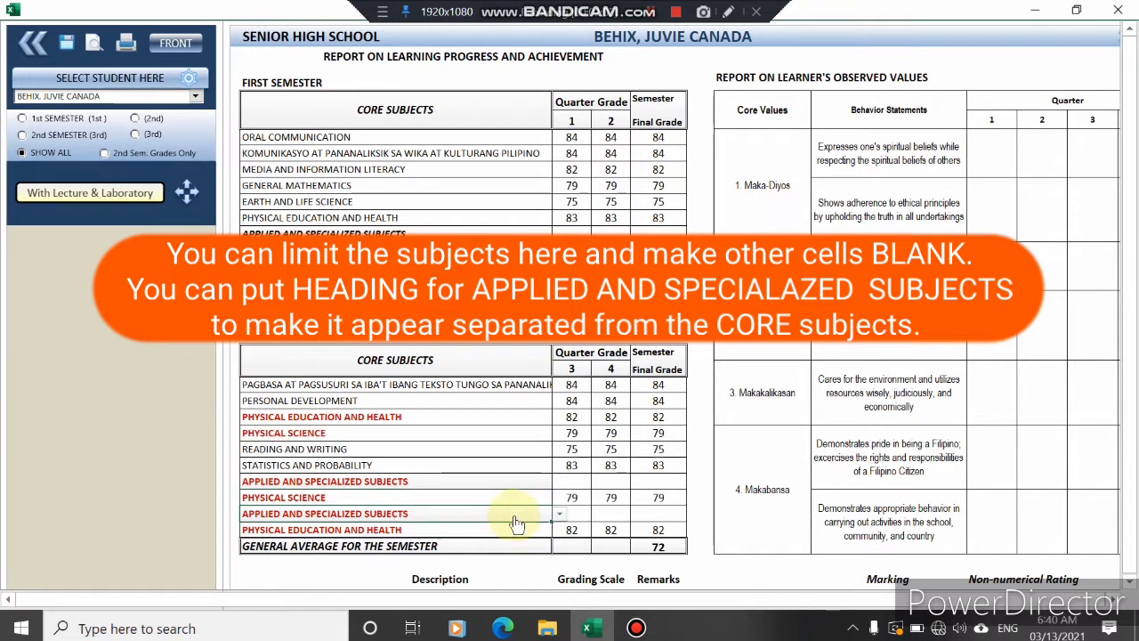
Clear the last four second-semester subject rows, from the first APPLIED AND SPECIALIZED SUBJECTS heading through the final PHYSICAL EDUCATION AND HEALTH row.
{"action": "left_click", "coordinate": [418, 498]}
{"action": "key", "text": "Up"}
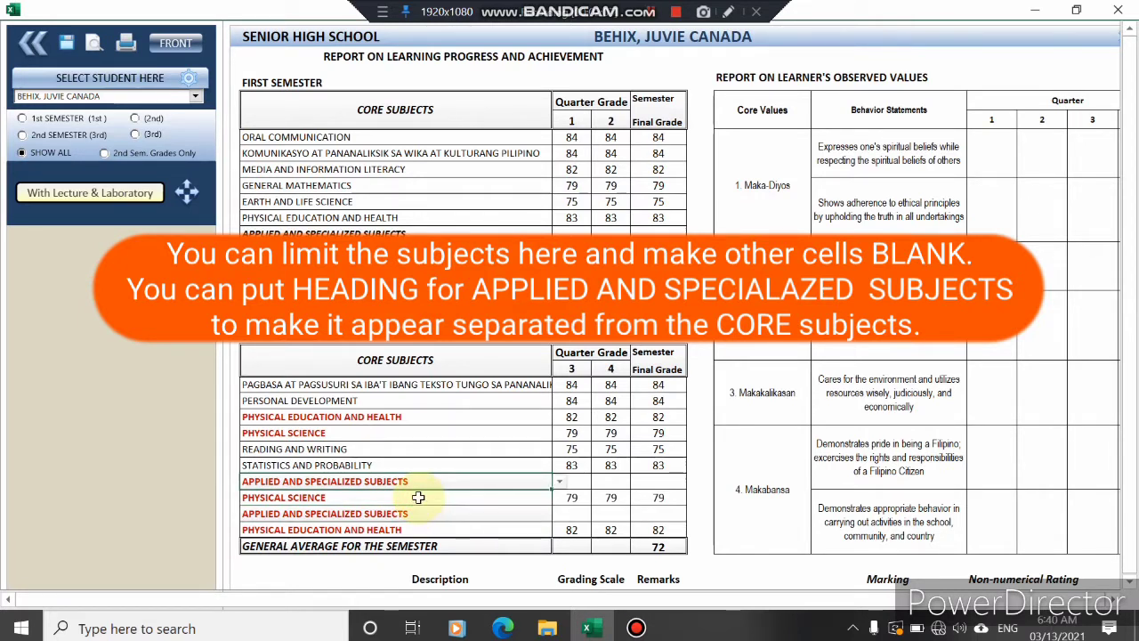
{"action": "key", "text": "shift+Down"}
{"action": "key", "text": "shift+Down"}
{"action": "key", "text": "shift+Down"}
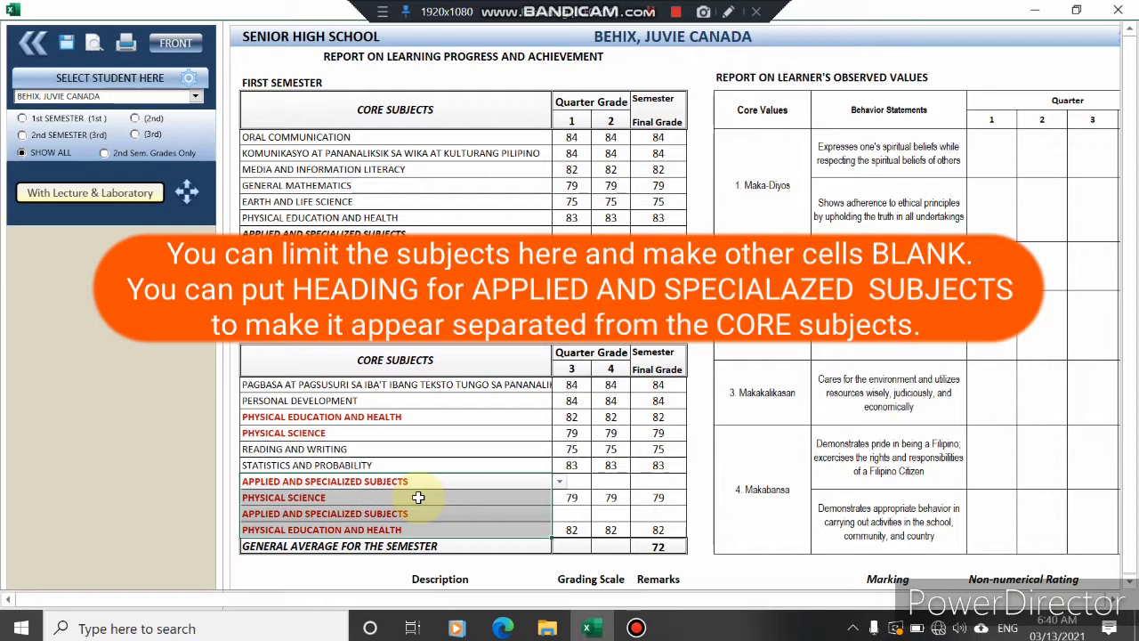
{"action": "key", "text": "Delete"}
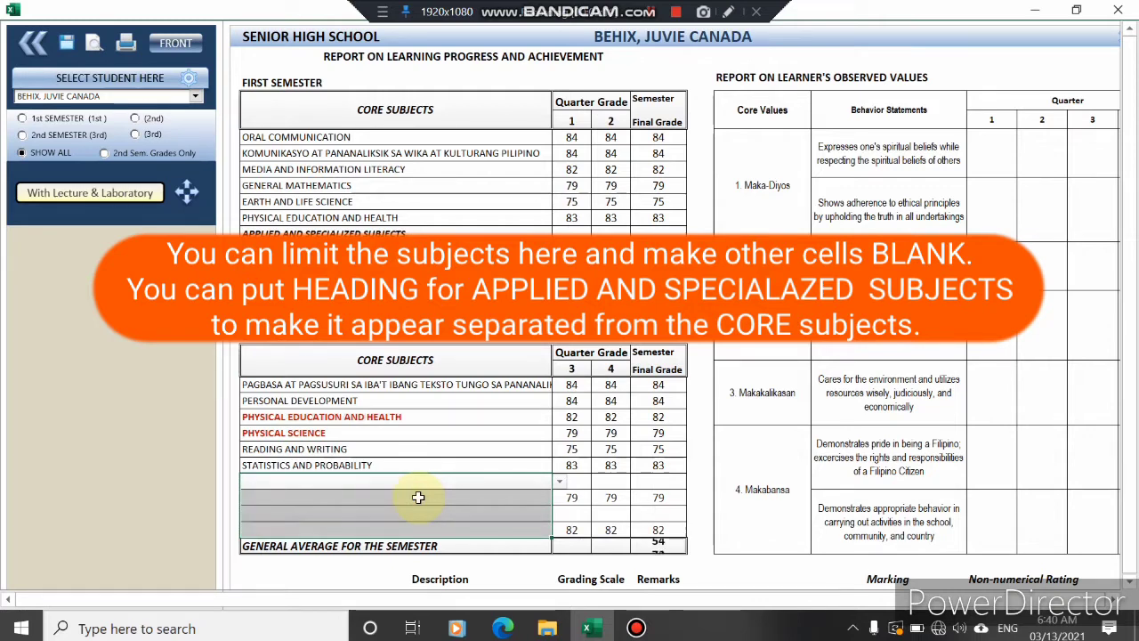
Put the heading APPLIED AND SPECIALIZED SUBJECTS below STATISTICS AND PROBABILITY in the second semester and ENTREPRENEURSHIP in the row beneath it.
{"action": "key", "text": "alt+Down"}
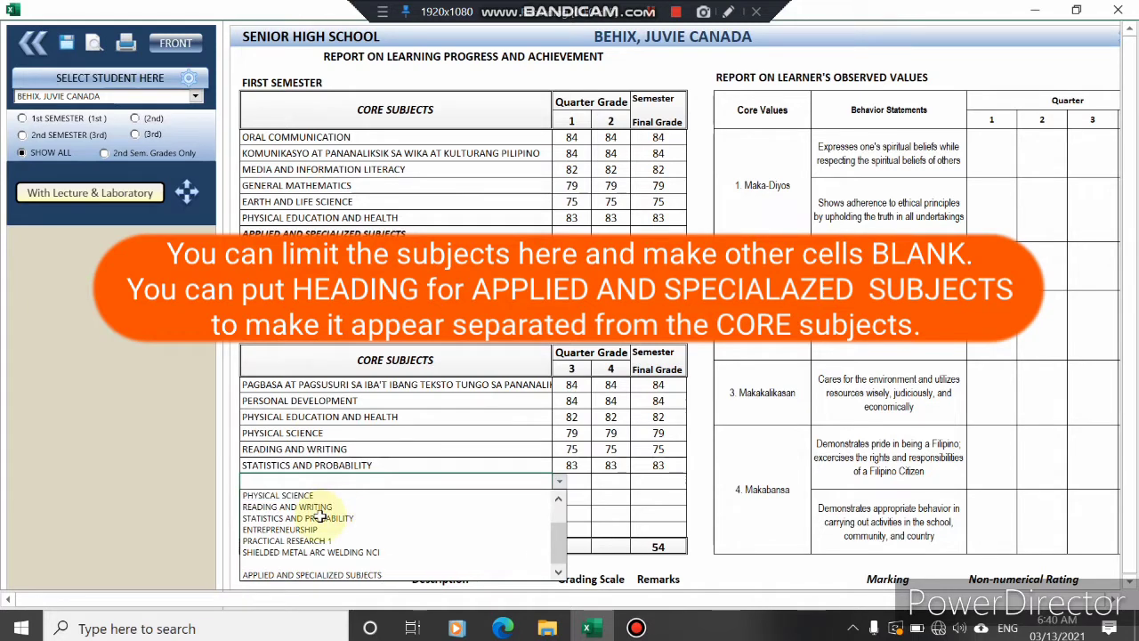
{"action": "left_click", "coordinate": [303, 574]}
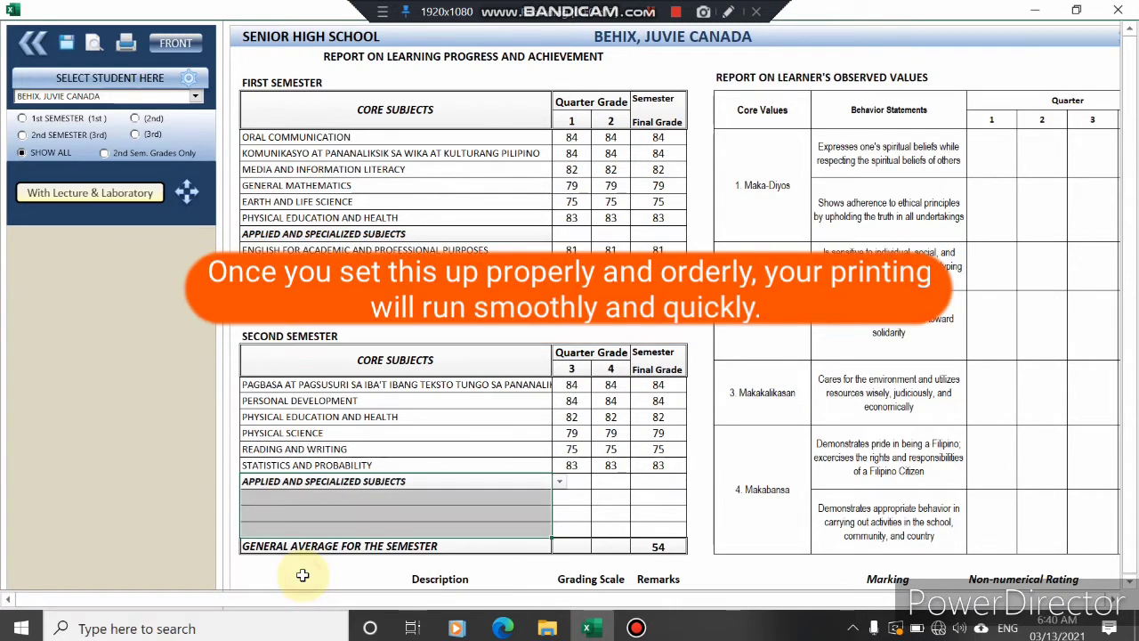
{"action": "left_click", "coordinate": [382, 499]}
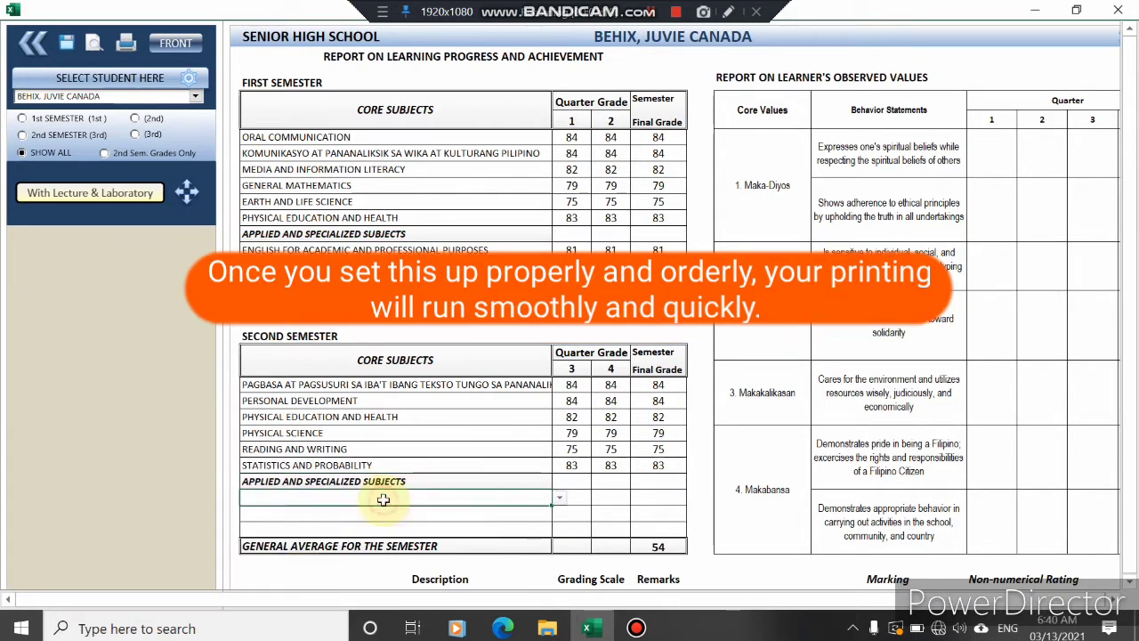
{"action": "left_click", "coordinate": [558, 498]}
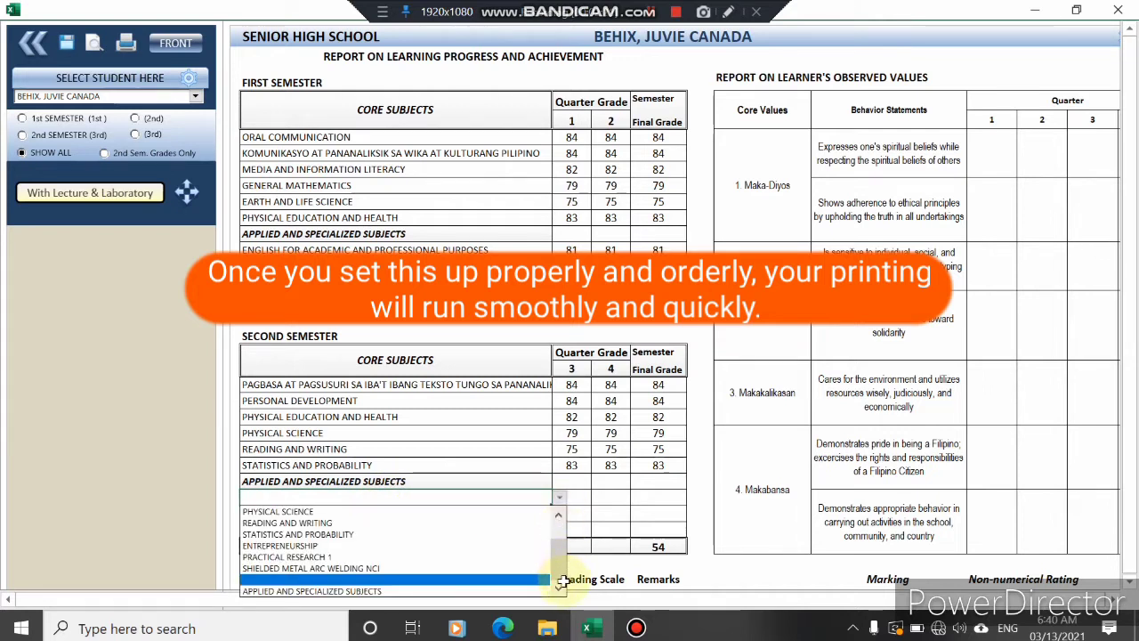
{"action": "left_click", "coordinate": [345, 546]}
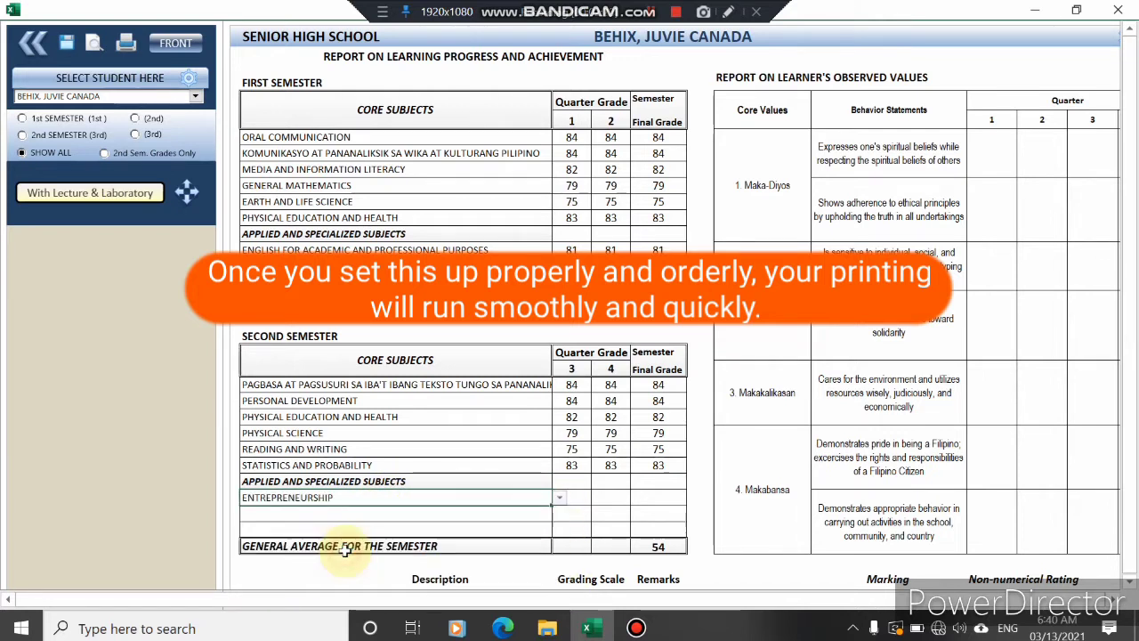
Fill the last two second-semester rows with PRACTICAL RESEARCH 1 and SHIELDED METAL ARC WELDING NCI.
{"action": "left_click", "coordinate": [408, 517]}
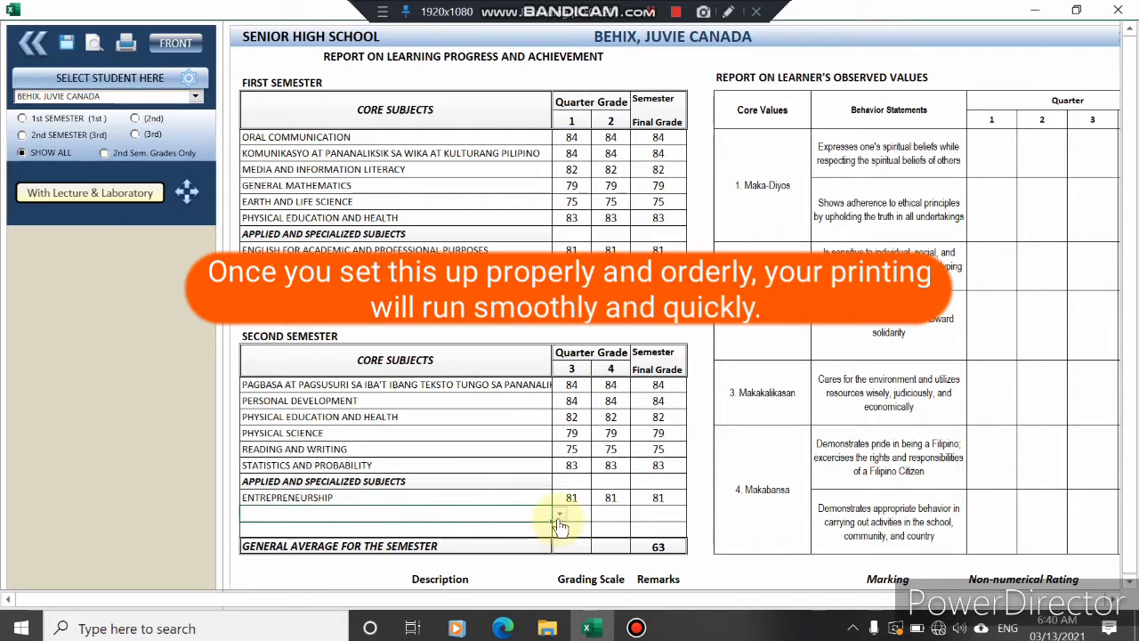
{"action": "left_click", "coordinate": [557, 514]}
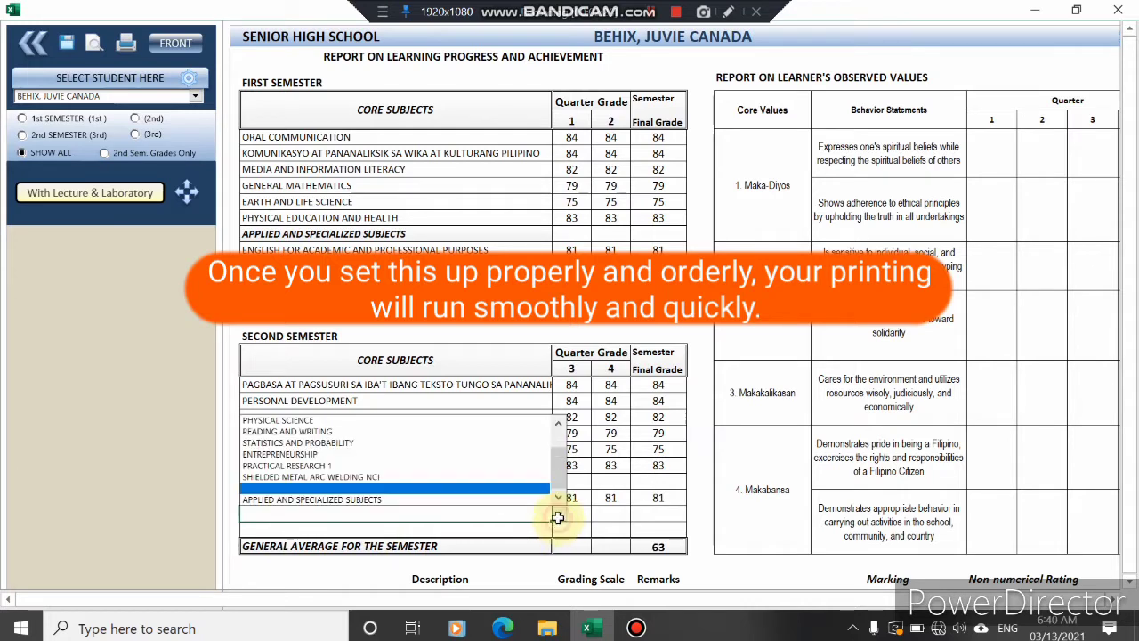
{"action": "left_click", "coordinate": [294, 465]}
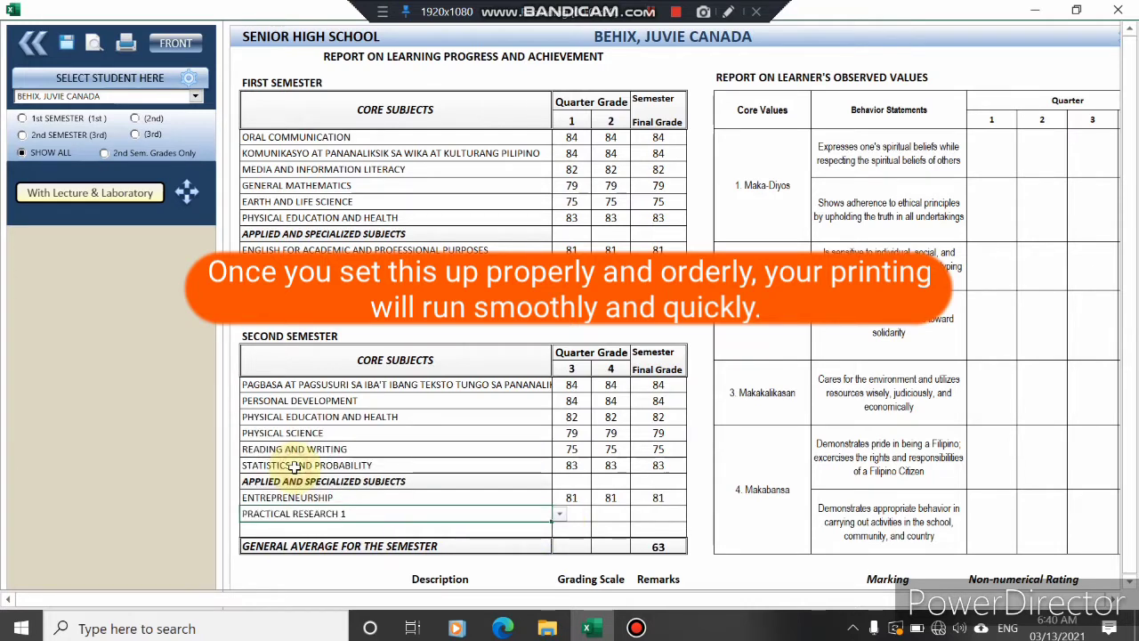
{"action": "left_click", "coordinate": [420, 529]}
{"action": "left_click", "coordinate": [559, 530]}
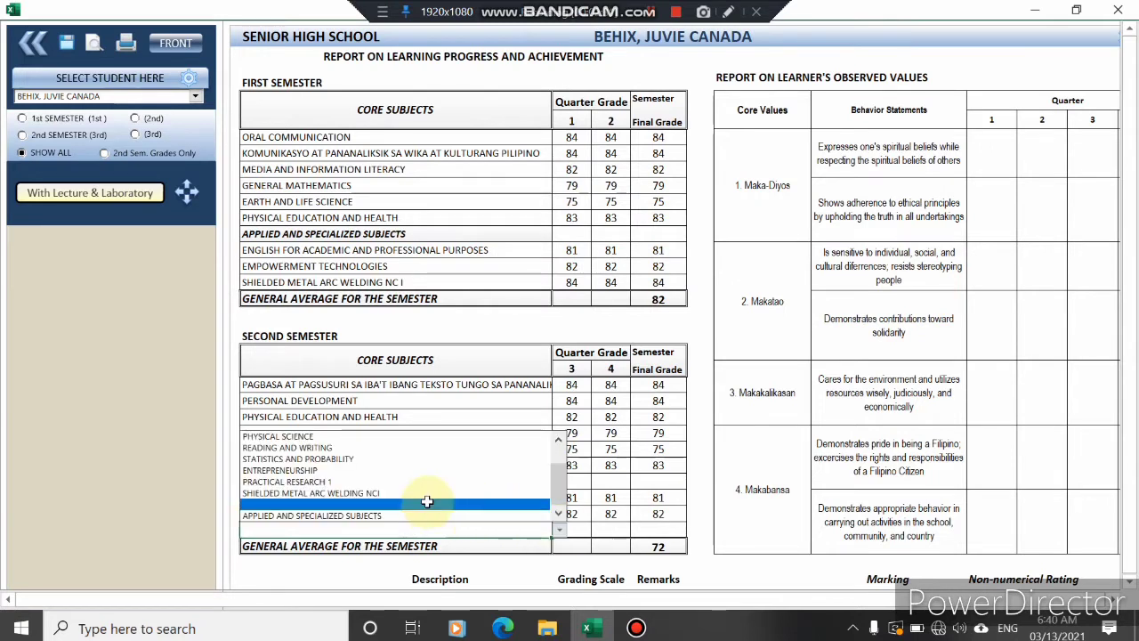
{"action": "left_click", "coordinate": [396, 492]}
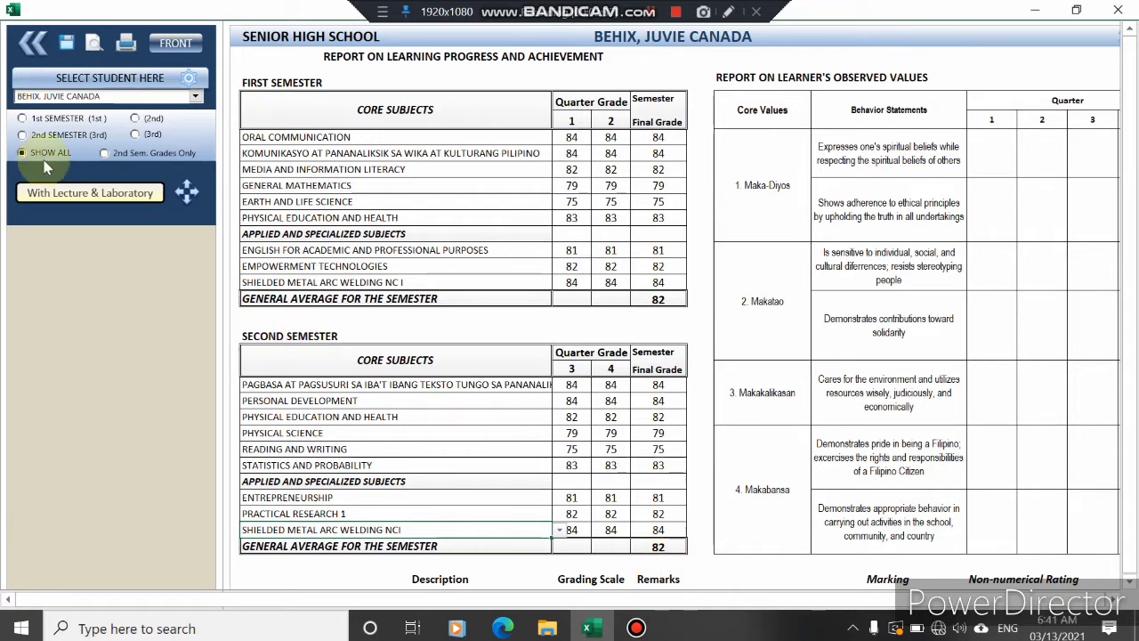
Review the report card's 1st semester, 2nd semester, 2nd quarter, 3rd and second-semester-grades-only print views, ending on the view that shows all.
{"action": "left_click", "coordinate": [21, 119]}
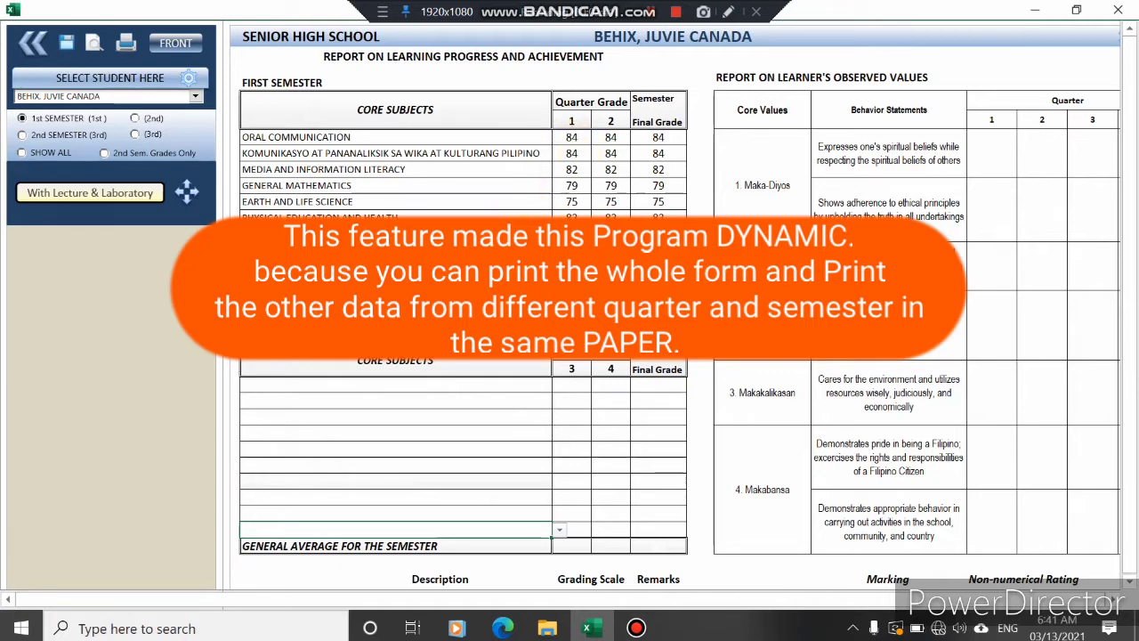
{"action": "left_click", "coordinate": [22, 135]}
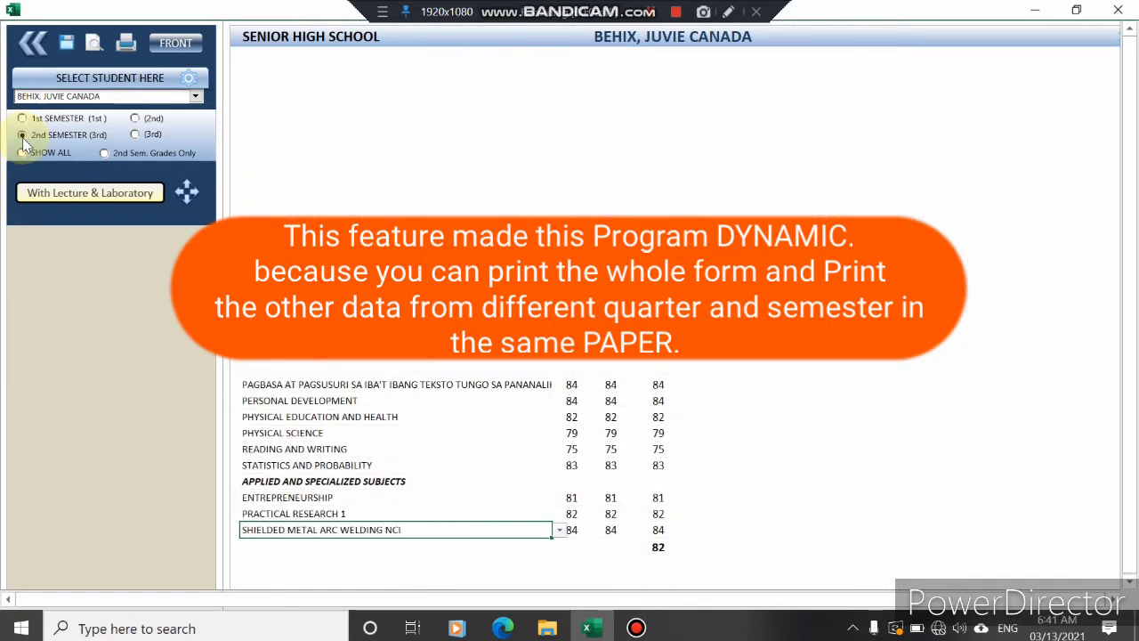
{"action": "left_click", "coordinate": [135, 119]}
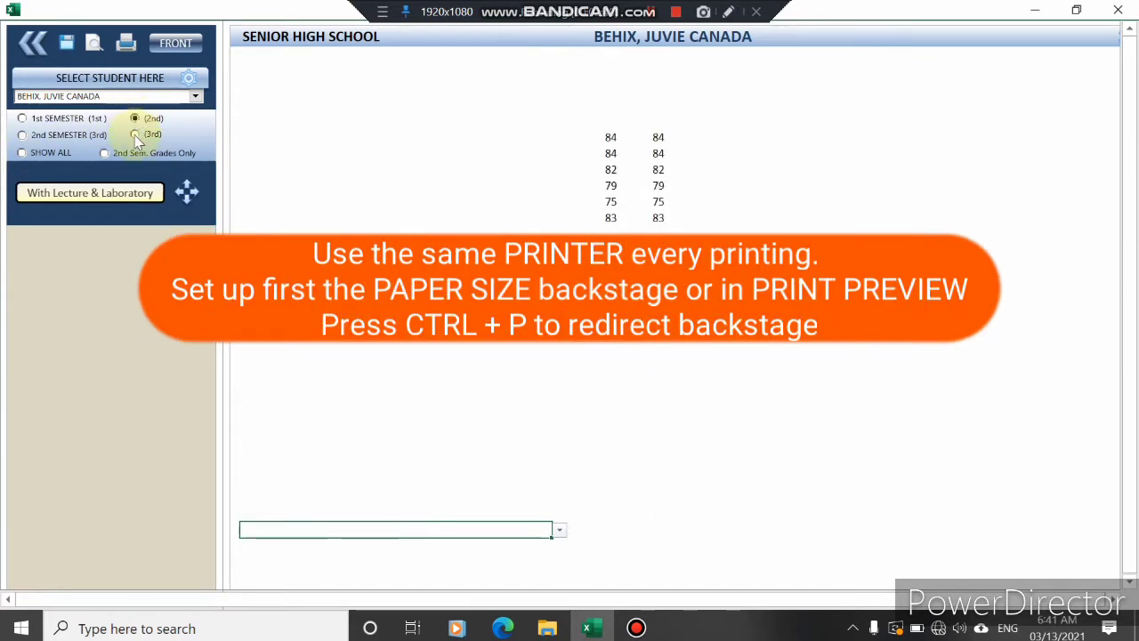
{"action": "left_click", "coordinate": [135, 136]}
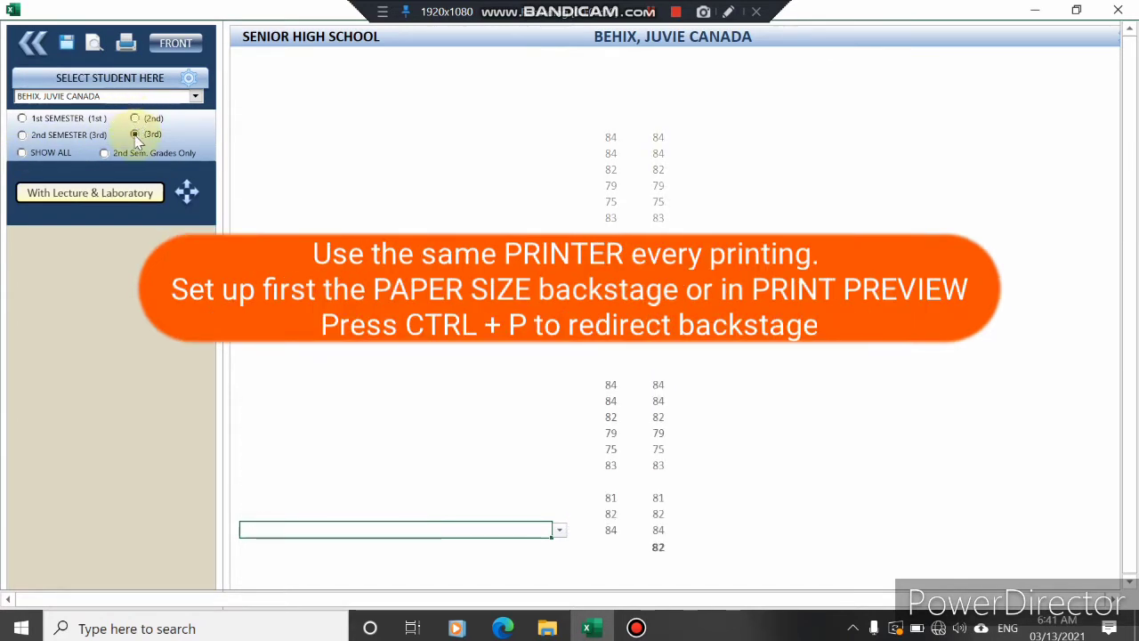
{"action": "left_click", "coordinate": [105, 153]}
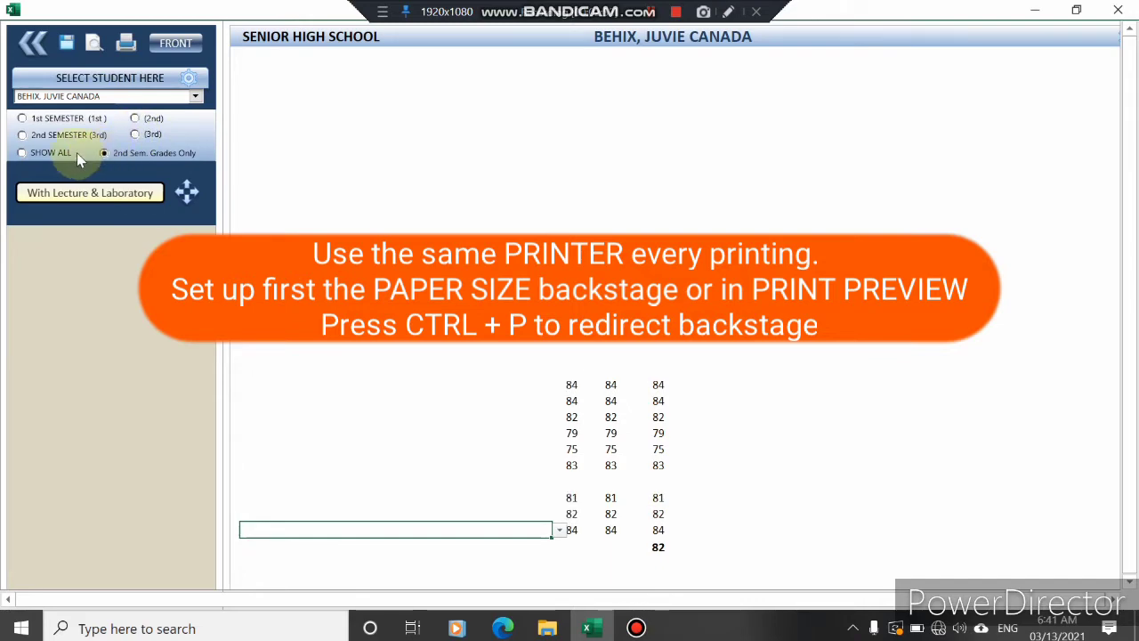
{"action": "left_click", "coordinate": [22, 153]}
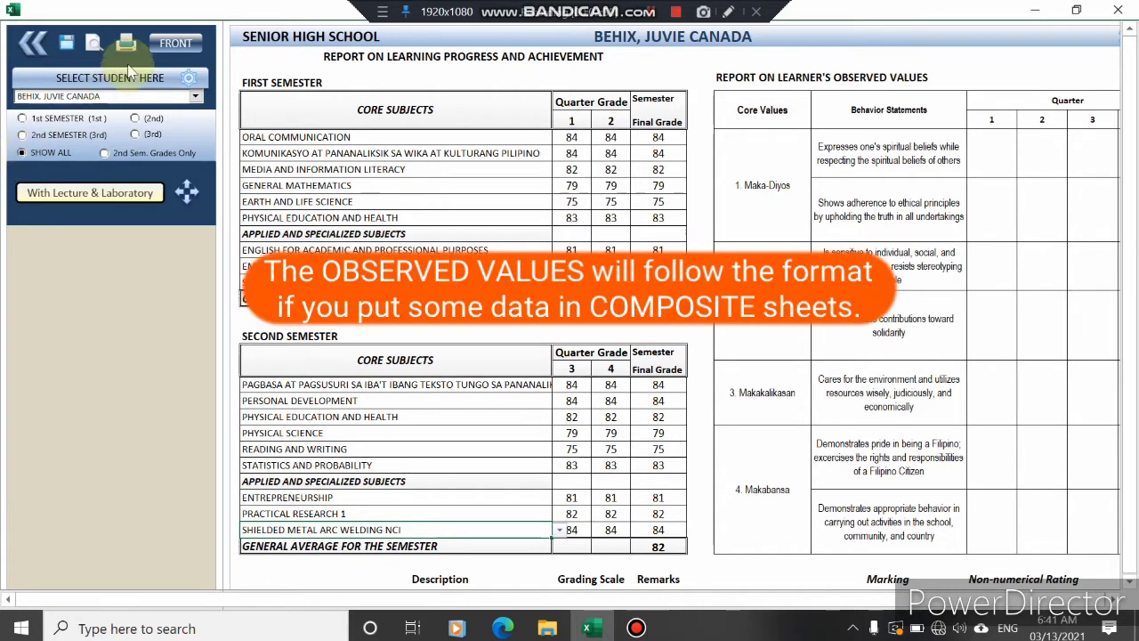
Switch to the front page, open the card version with lecture and laboratory, and look over the subject choices for ORAL COMMUNICATION.
{"action": "left_click", "coordinate": [175, 43]}
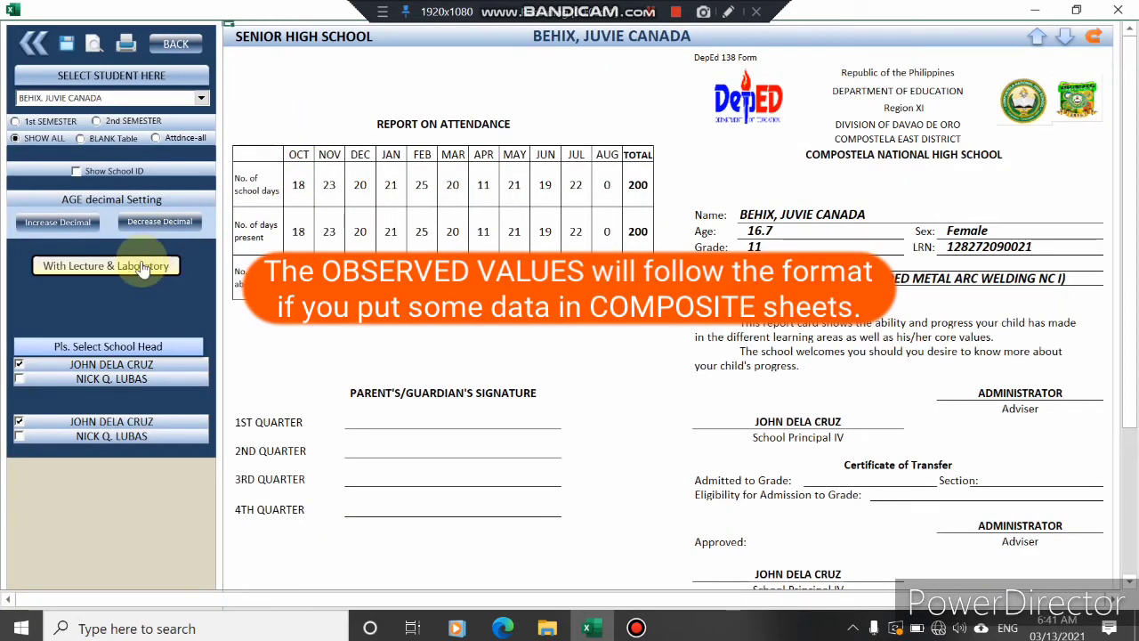
{"action": "left_click", "coordinate": [137, 265]}
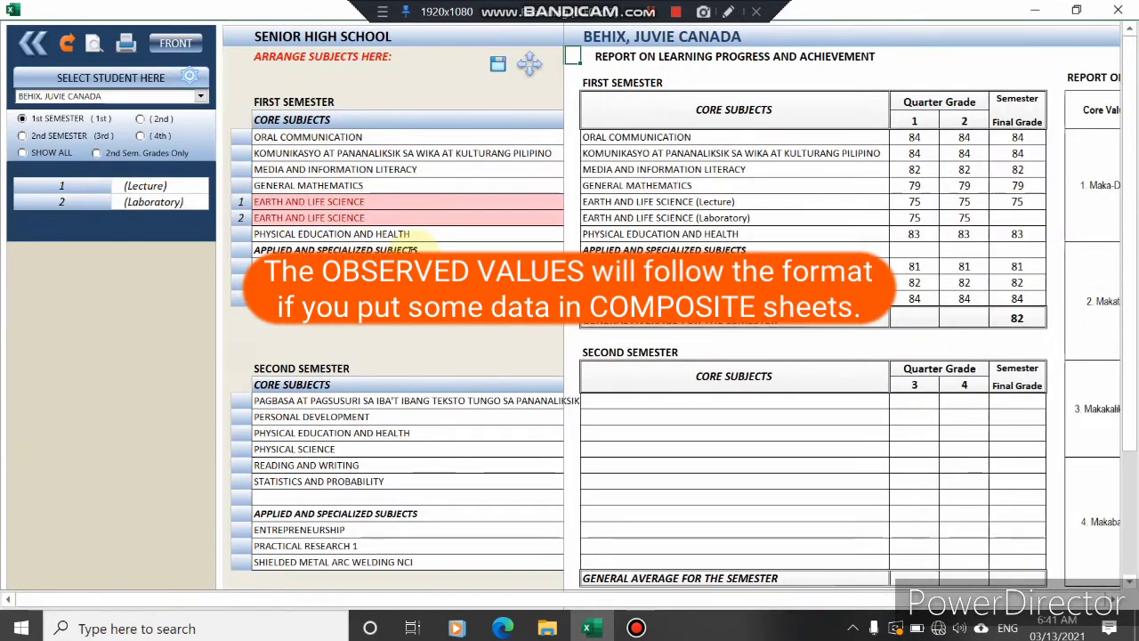
{"action": "left_click", "coordinate": [410, 142]}
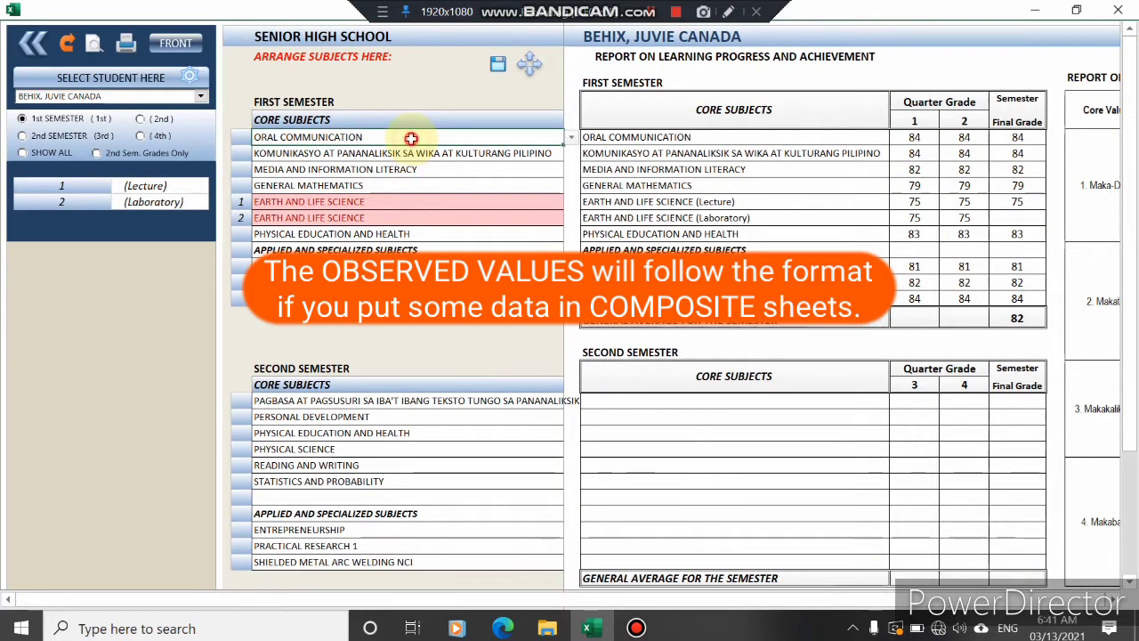
{"action": "left_click", "coordinate": [572, 138]}
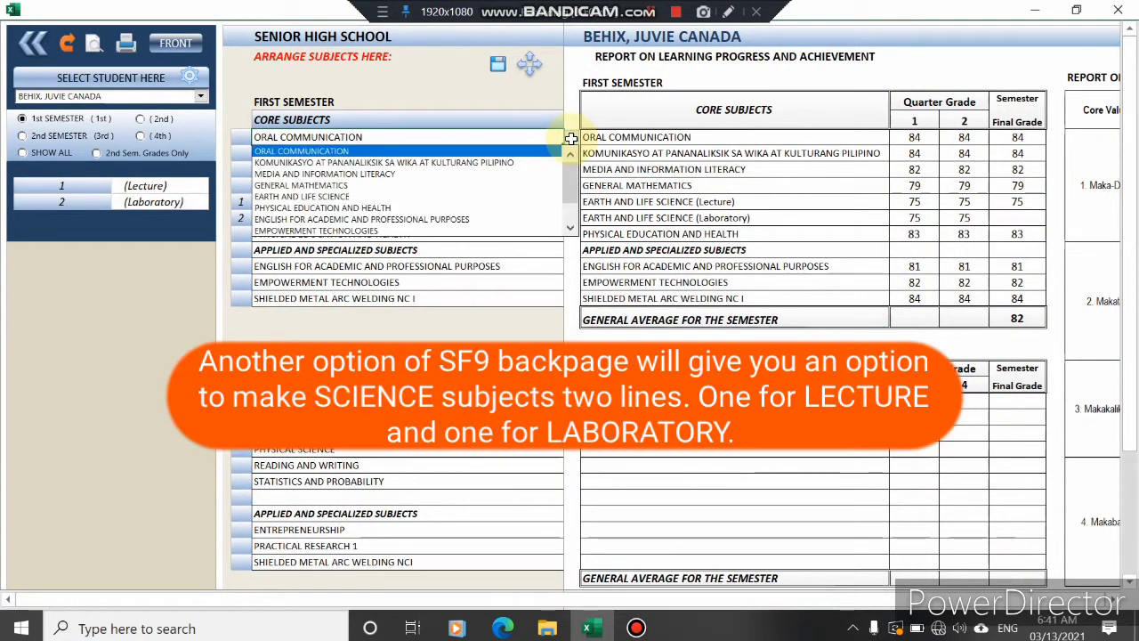
{"action": "left_click", "coordinate": [539, 149]}
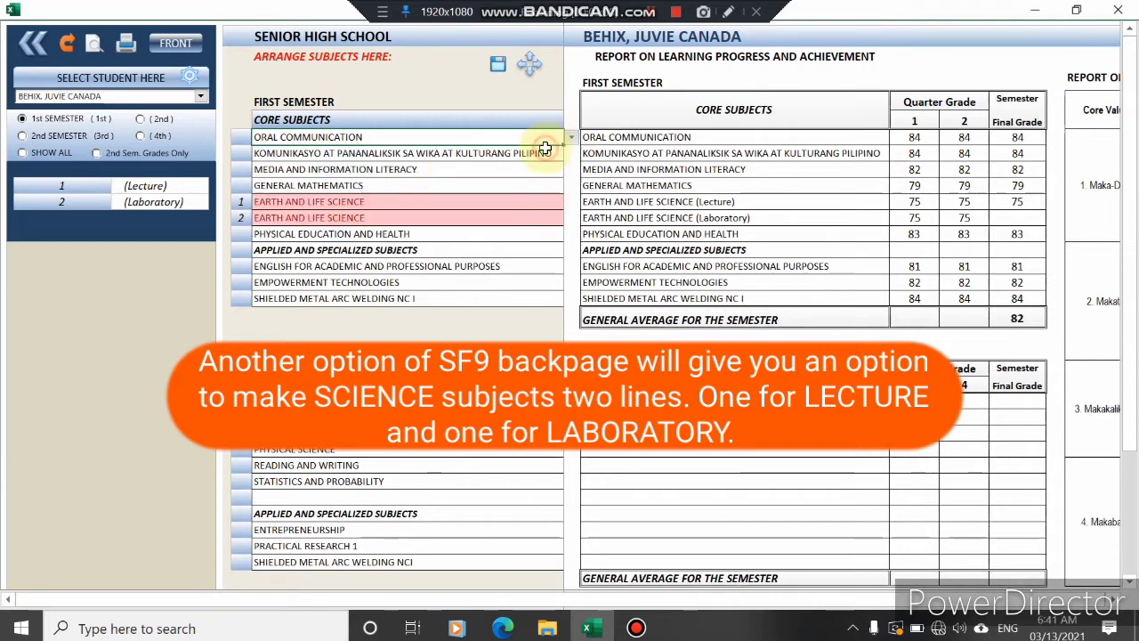
Select EARTH AND LIFE SCIENCE for the first of the two highlighted science rows in the first semester.
{"action": "left_click", "coordinate": [412, 206]}
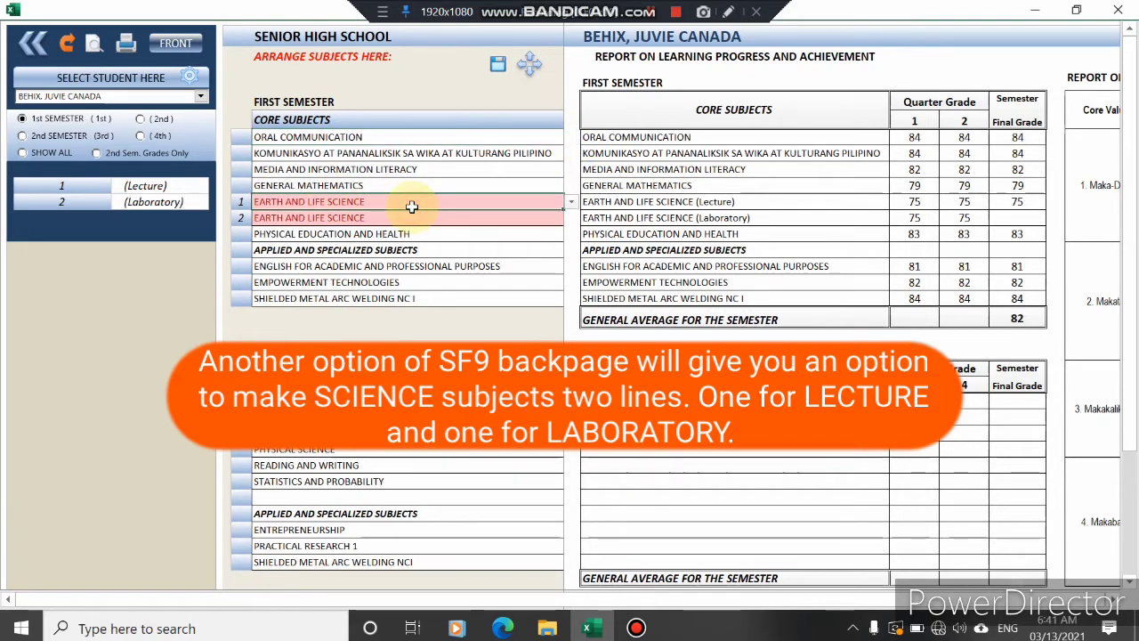
{"action": "left_click", "coordinate": [571, 203]}
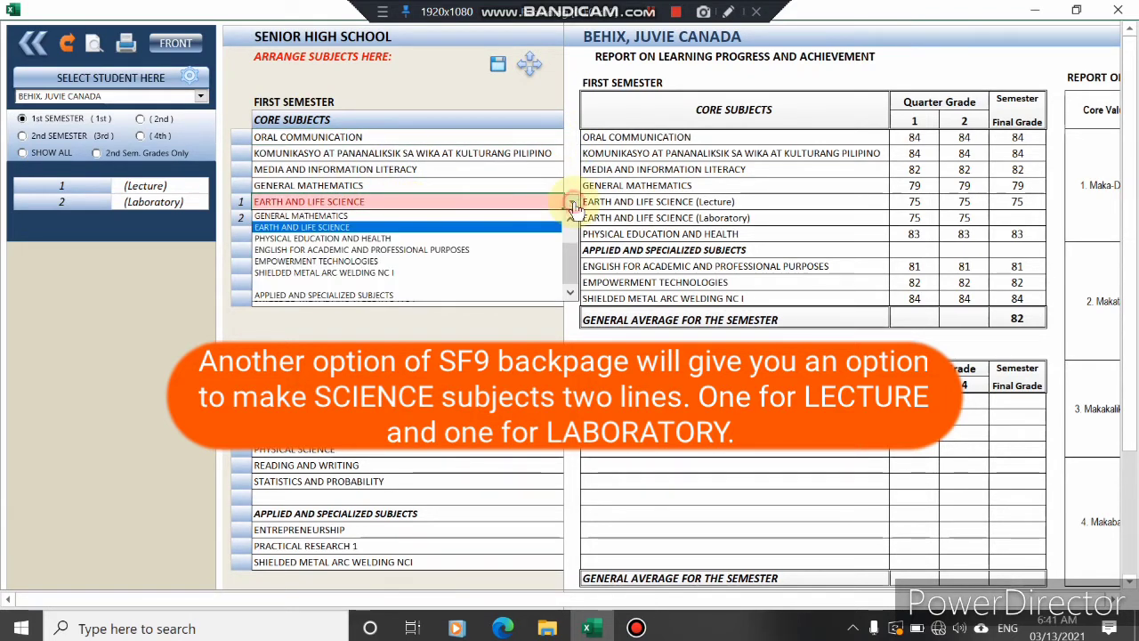
{"action": "left_click", "coordinate": [474, 227]}
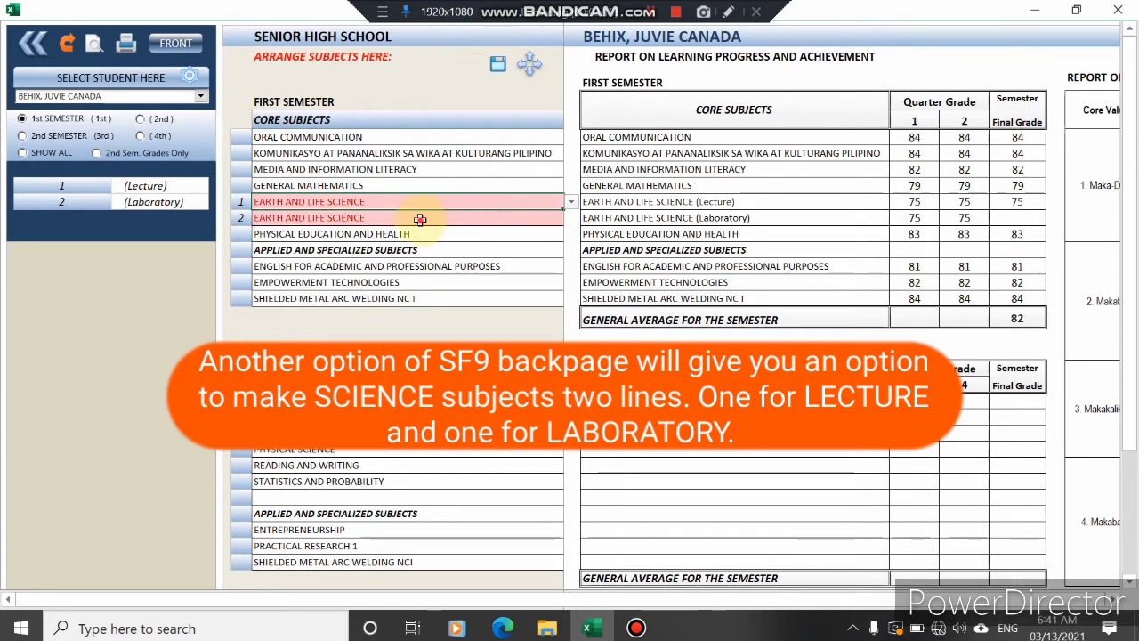
{"action": "left_click", "coordinate": [420, 218]}
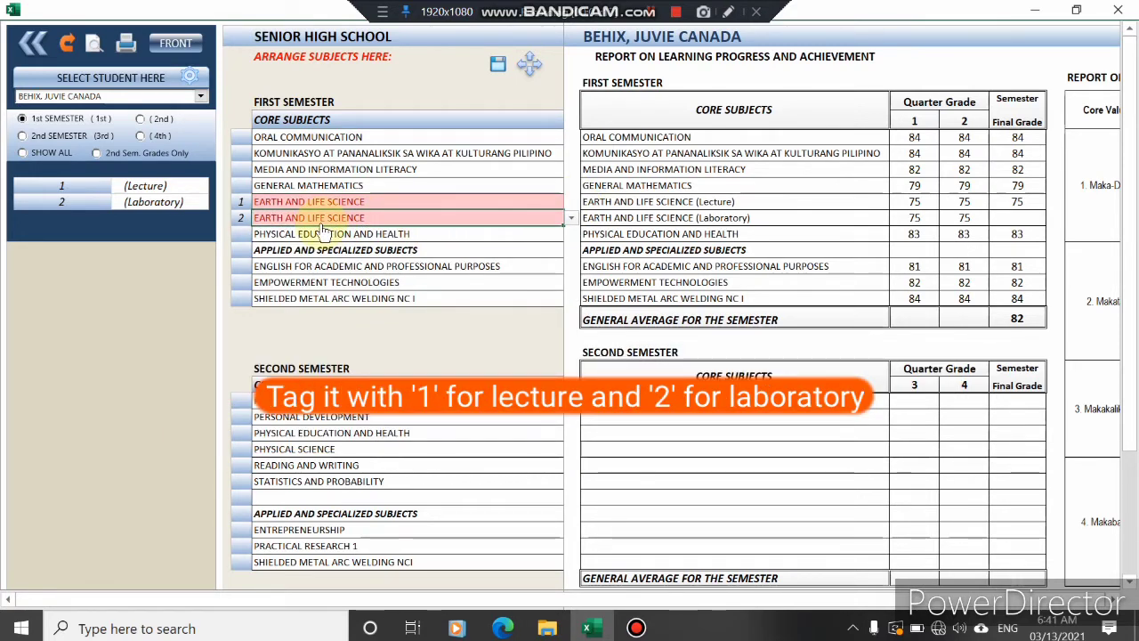
Tag the first EARTH AND LIFE SCIENCE row as 2 (laboratory) and the second row as 1 (lecture).
{"action": "left_click", "coordinate": [241, 202]}
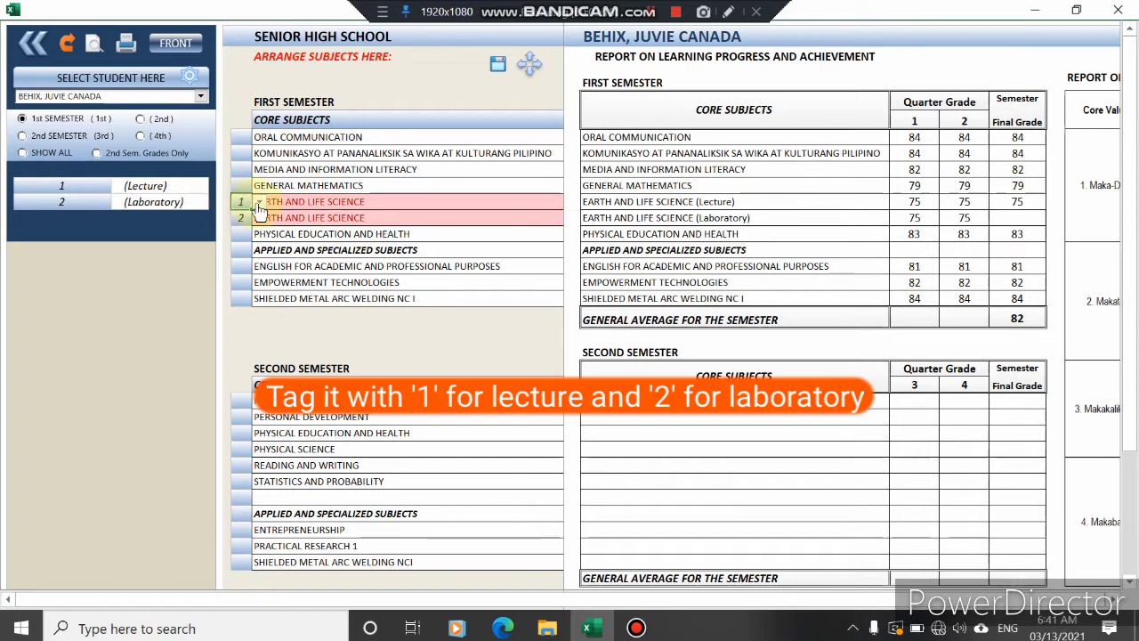
{"action": "left_click", "coordinate": [258, 204]}
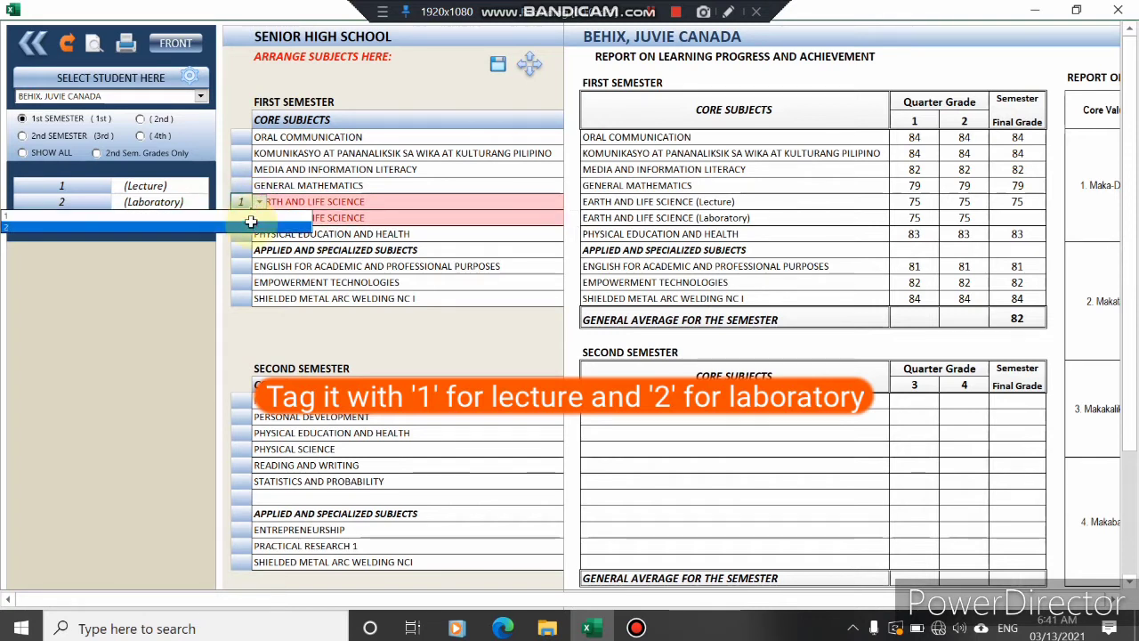
{"action": "left_click", "coordinate": [251, 225]}
{"action": "left_click", "coordinate": [242, 218]}
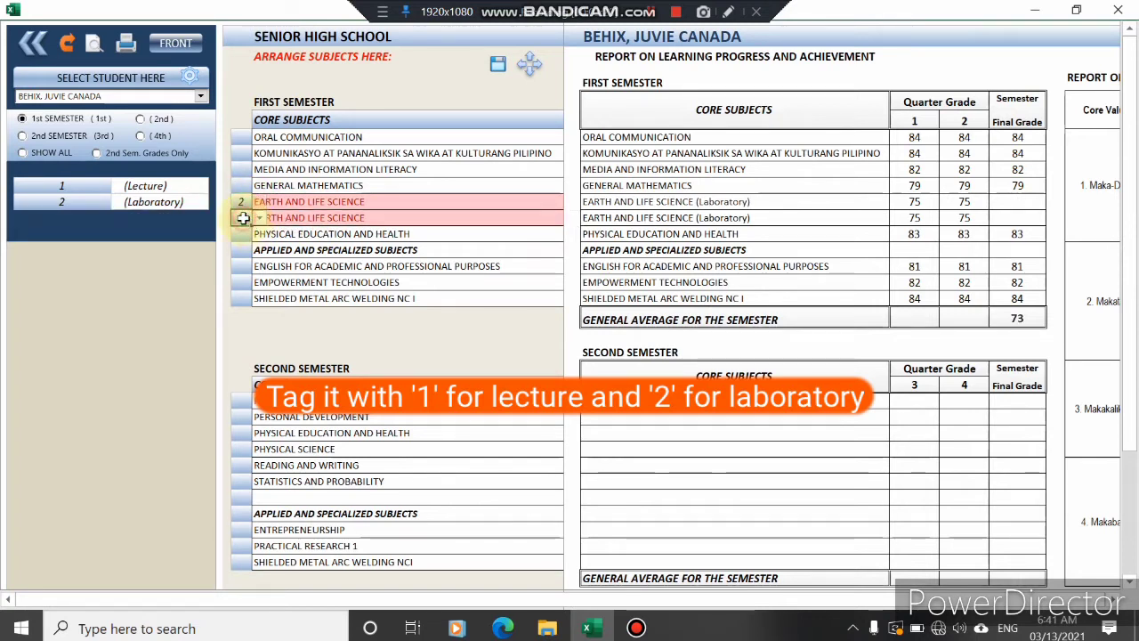
{"action": "left_click", "coordinate": [258, 219]}
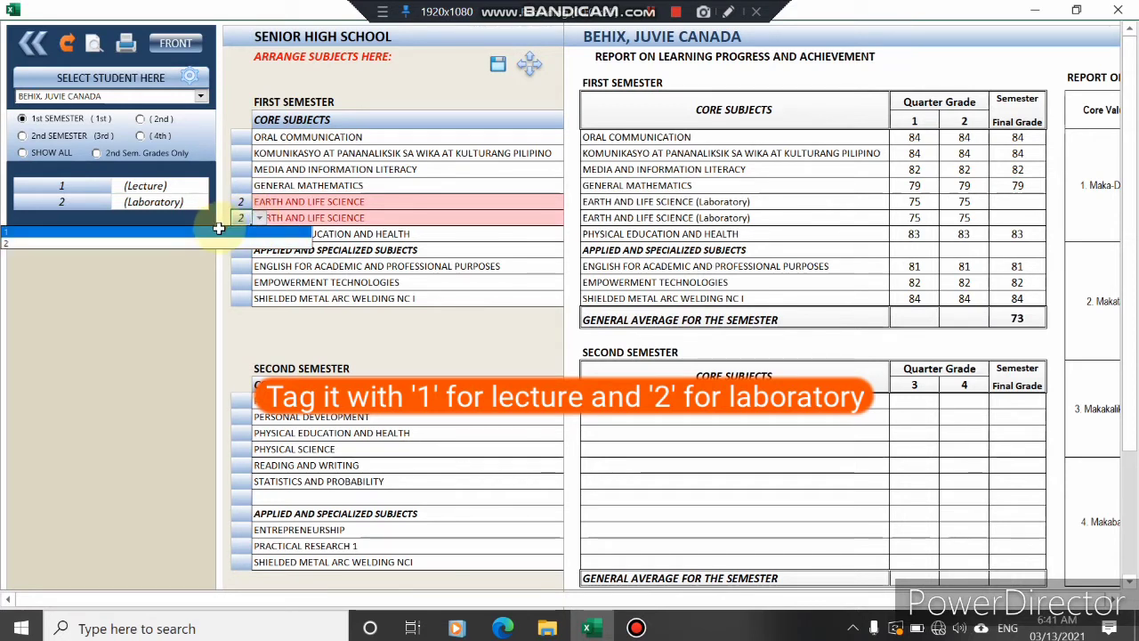
{"action": "left_click", "coordinate": [219, 231]}
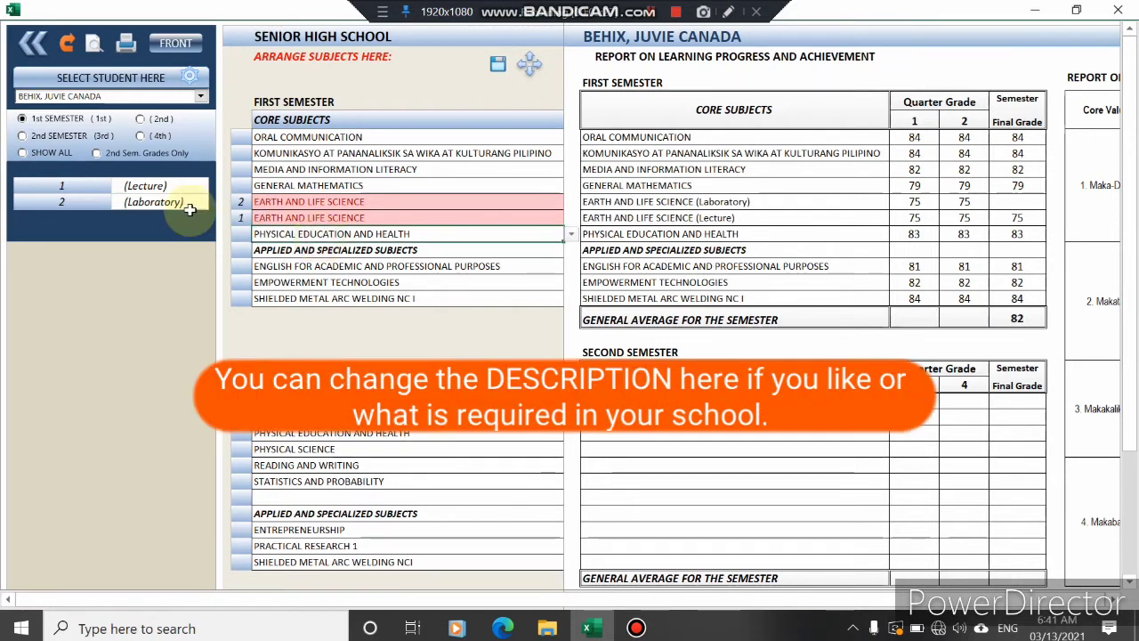
Change the description of tag 1 to "* LECTURE" and the description of tag 2 to "* LABORATORY".
{"action": "left_click", "coordinate": [140, 187]}
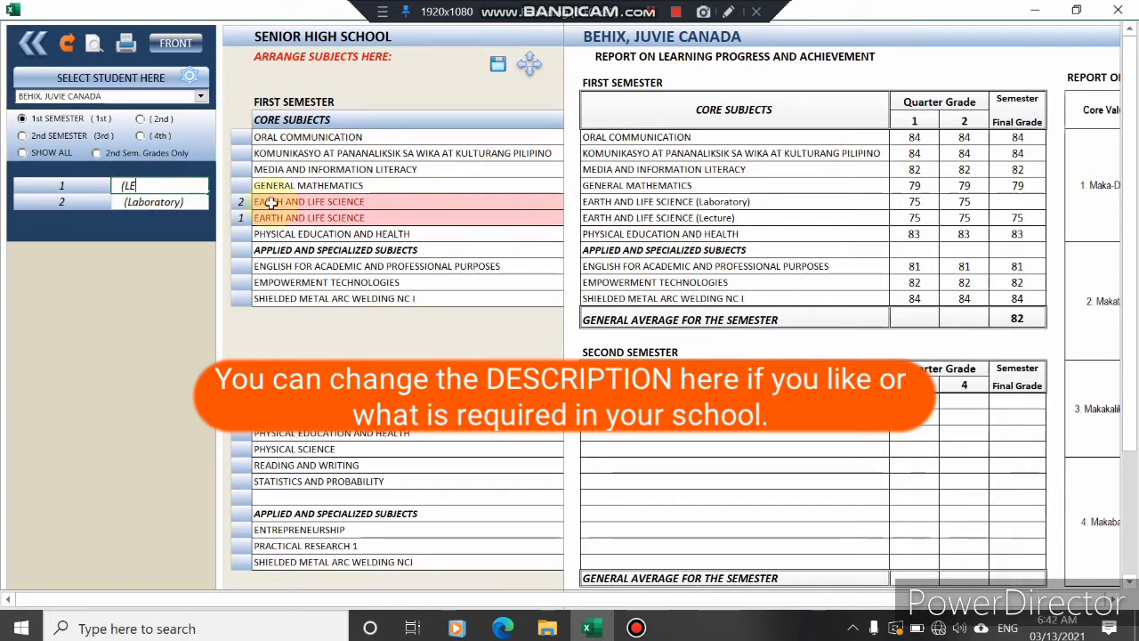
{"action": "type", "text": "(LECTURE"}
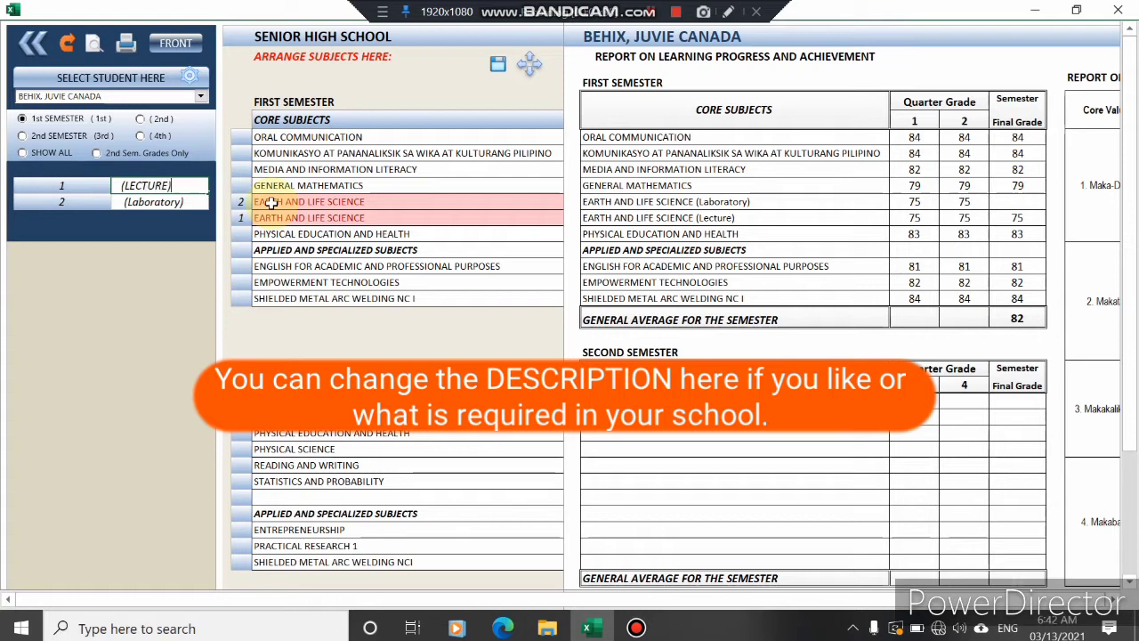
{"action": "type", "text": ")"}
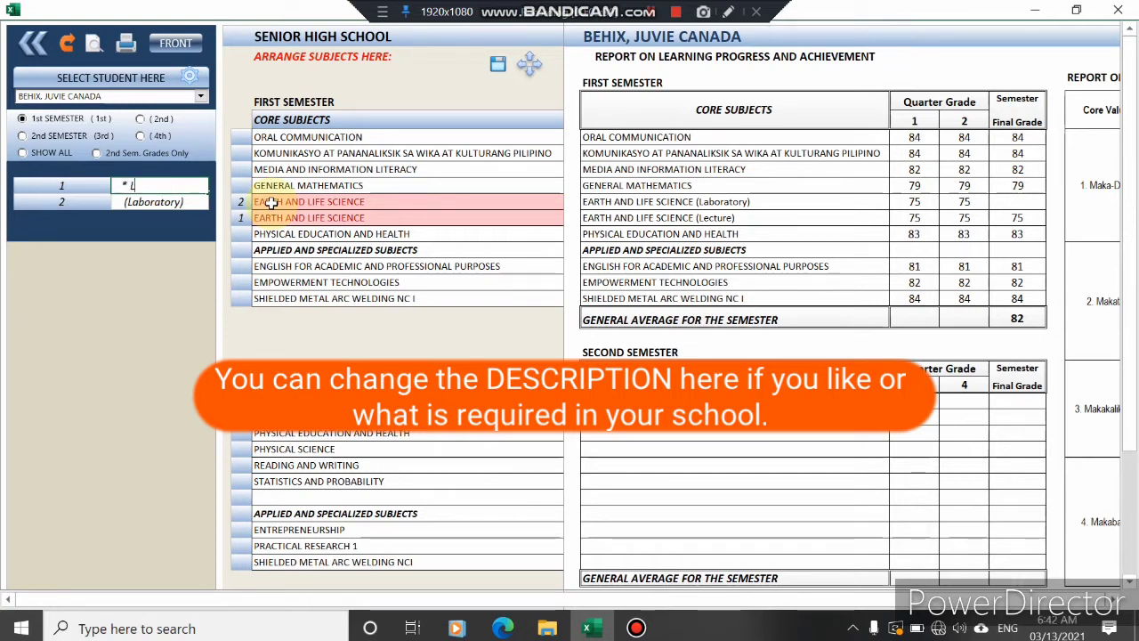
{"action": "type", "text": "E"}
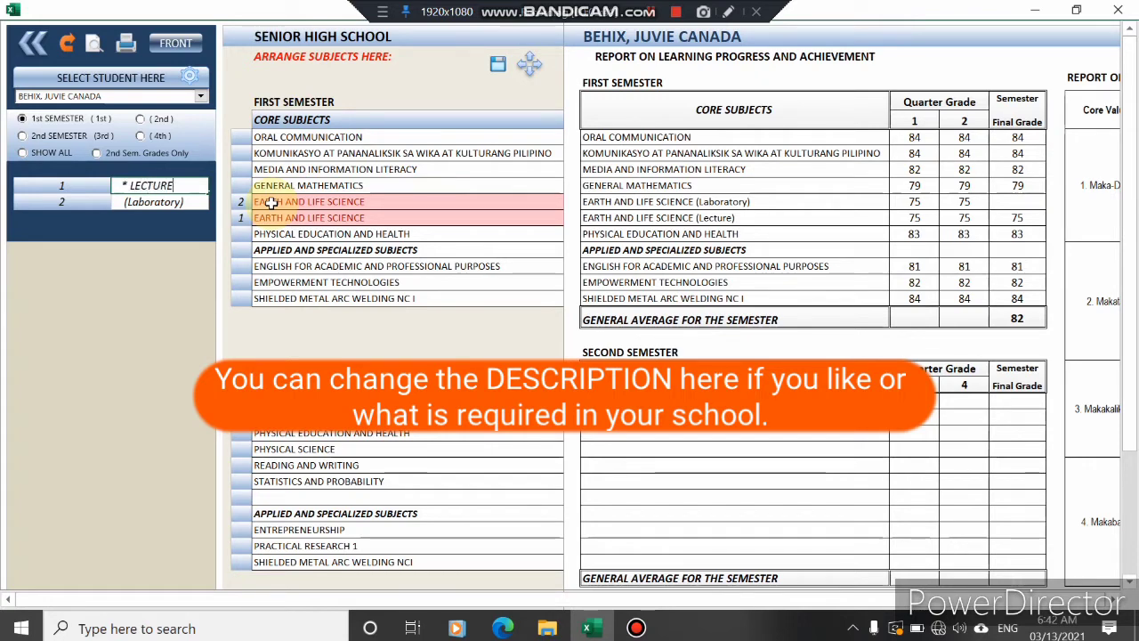
{"action": "type", "text": "CTURE"}
{"action": "key", "text": "Return"}
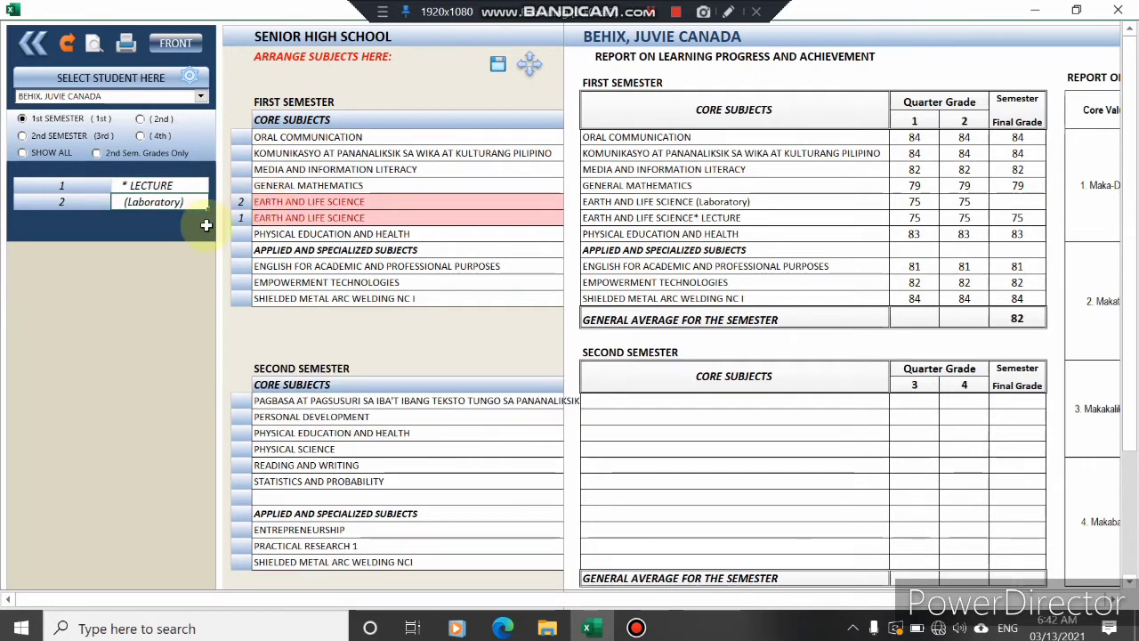
{"action": "type", "text": "*"}
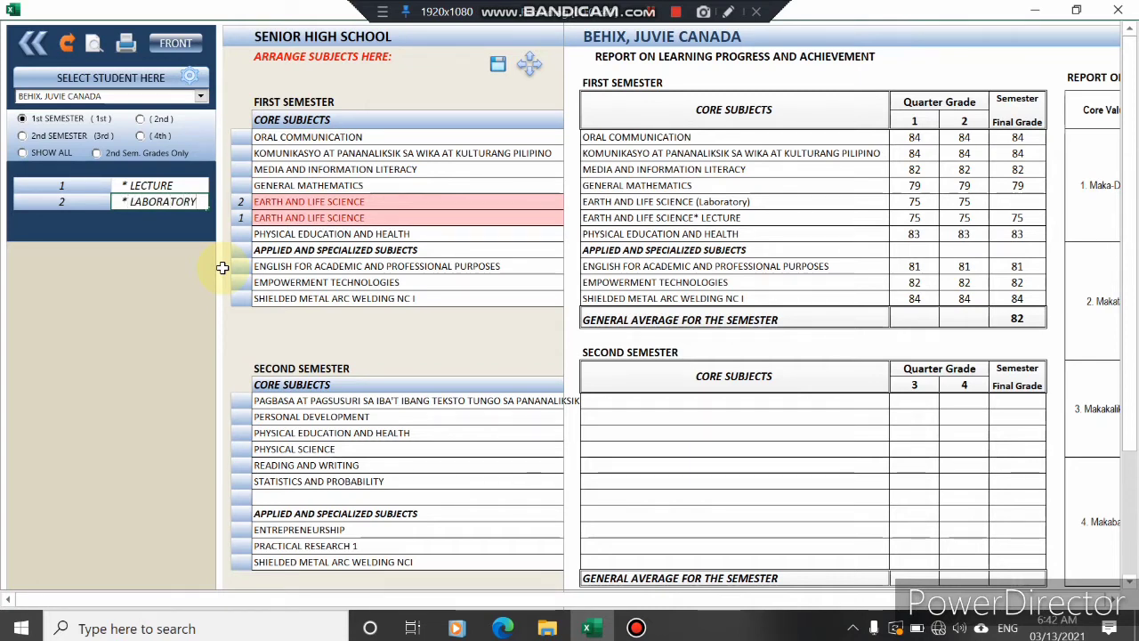
{"action": "type", "text": " LABORATORY"}
{"action": "key", "text": "Return"}
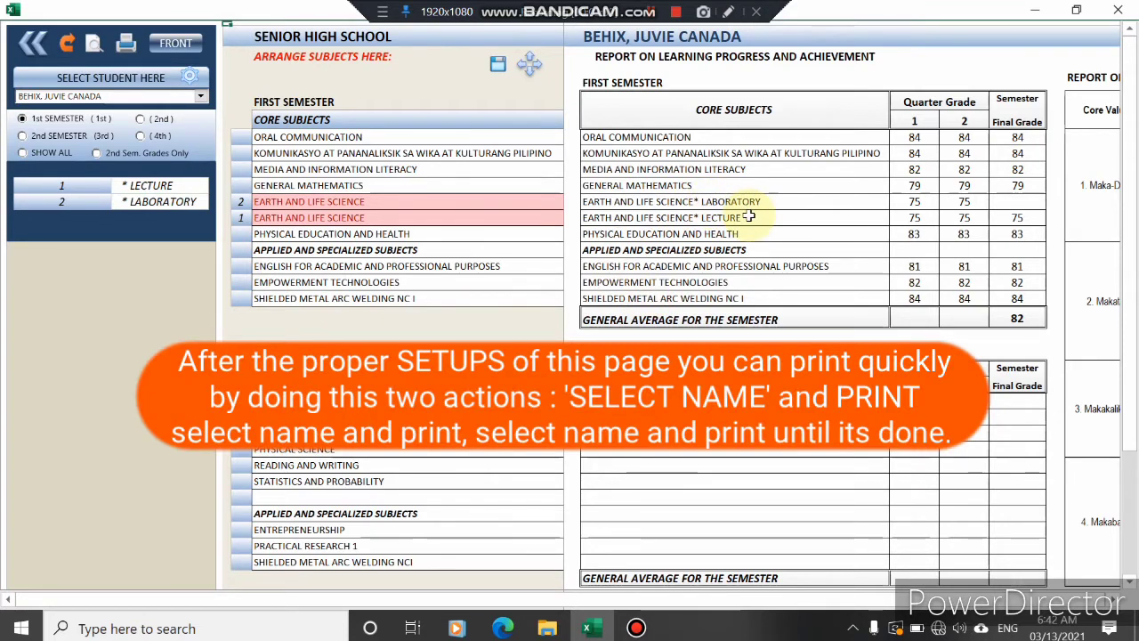
Check the report card's back page in the print settings and in the full-page print preview, returning to the sheet.
{"action": "key", "text": "ctrl+p"}
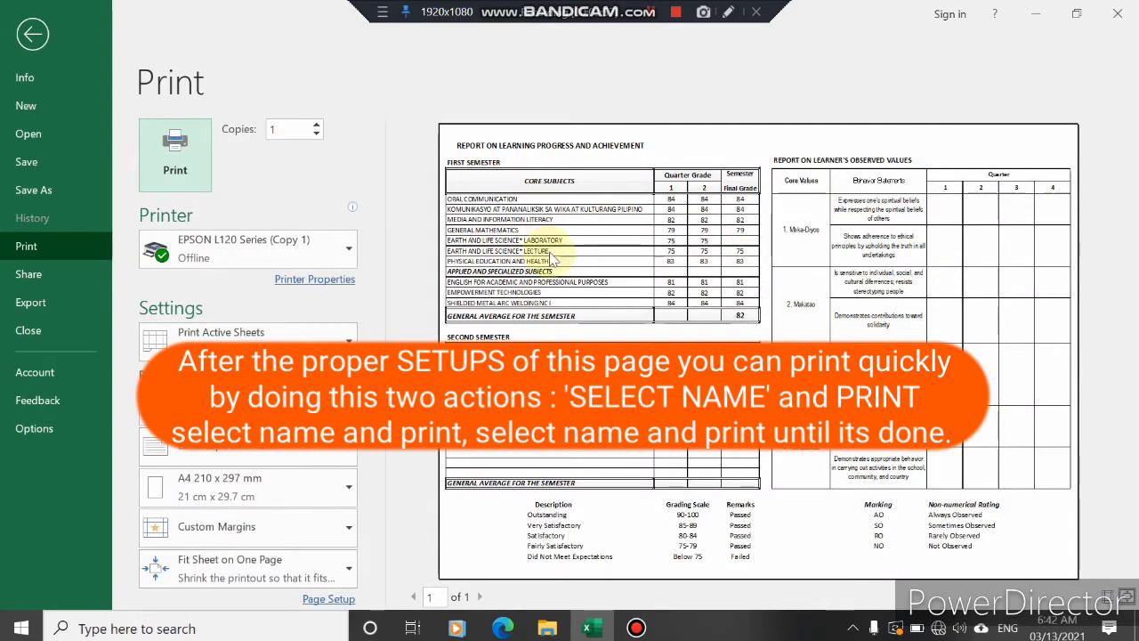
{"action": "left_click", "coordinate": [32, 33]}
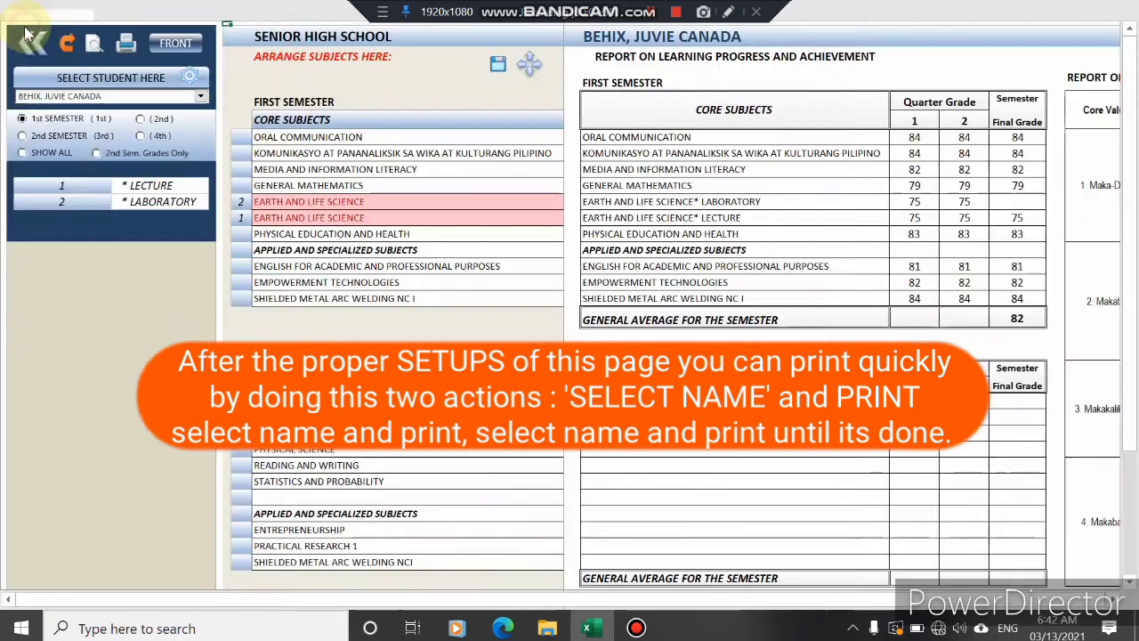
{"action": "left_click", "coordinate": [93, 44]}
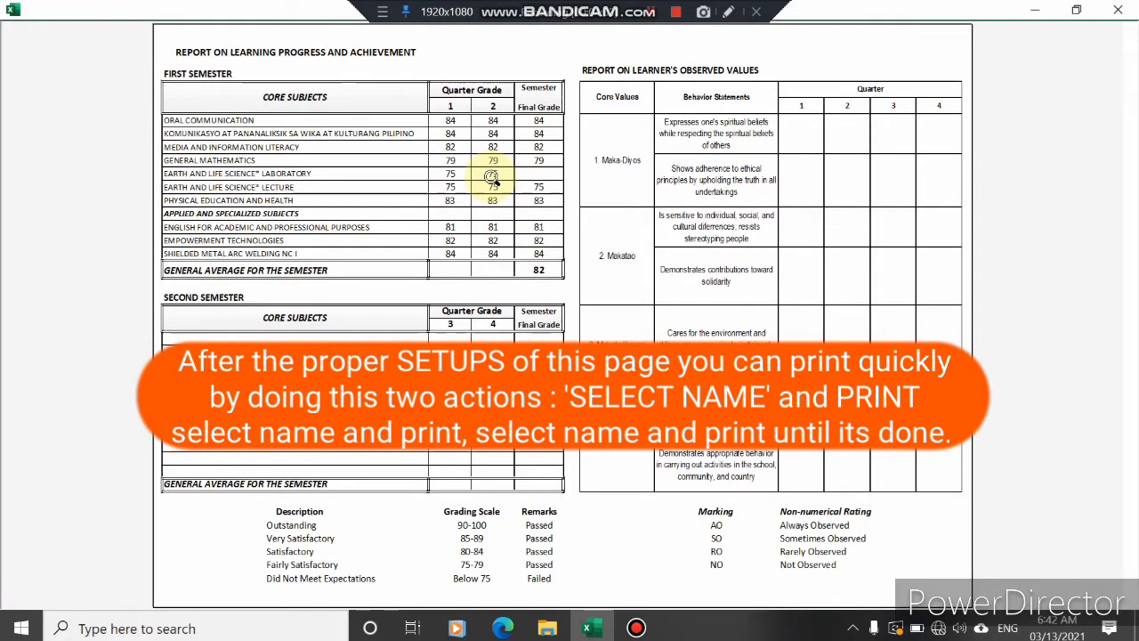
{"action": "key", "text": "Escape"}
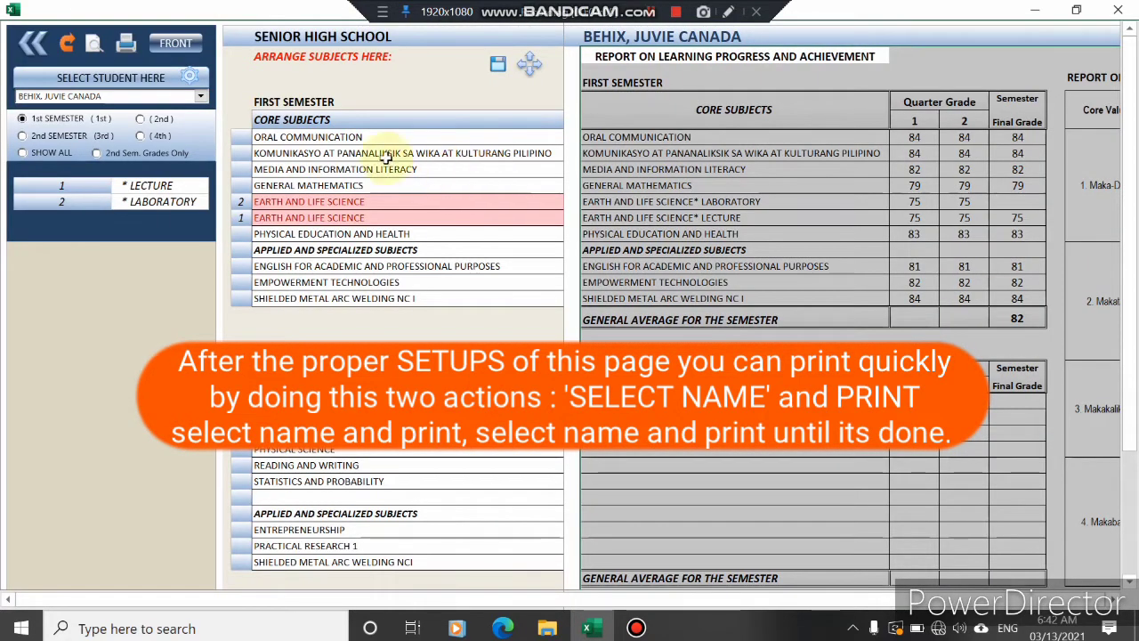
Go back to the start of the student list and bring up the second student's grades.
{"action": "left_click", "coordinate": [200, 95]}
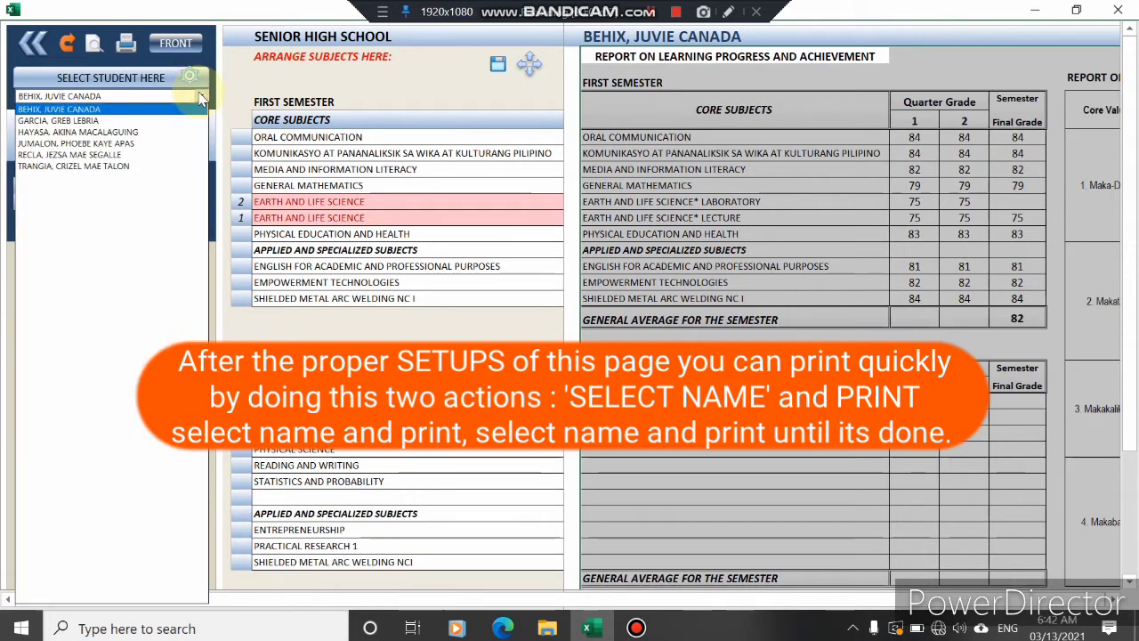
{"action": "key", "text": "Up"}
{"action": "key", "text": "Up"}
{"action": "key", "text": "Up"}
{"action": "key", "text": "Up"}
{"action": "key", "text": "Up"}
{"action": "key", "text": "Up"}
{"action": "key", "text": "Up"}
{"action": "key", "text": "Up"}
{"action": "key", "text": "Up"}
{"action": "key", "text": "Up"}
{"action": "key", "text": "Up"}
{"action": "key", "text": "Up"}
{"action": "key", "text": "Up"}
{"action": "key", "text": "Up"}
{"action": "key", "text": "Up"}
{"action": "key", "text": "Up"}
{"action": "key", "text": "Up"}
{"action": "key", "text": "Up"}
{"action": "key", "text": "Up"}
{"action": "key", "text": "Up"}
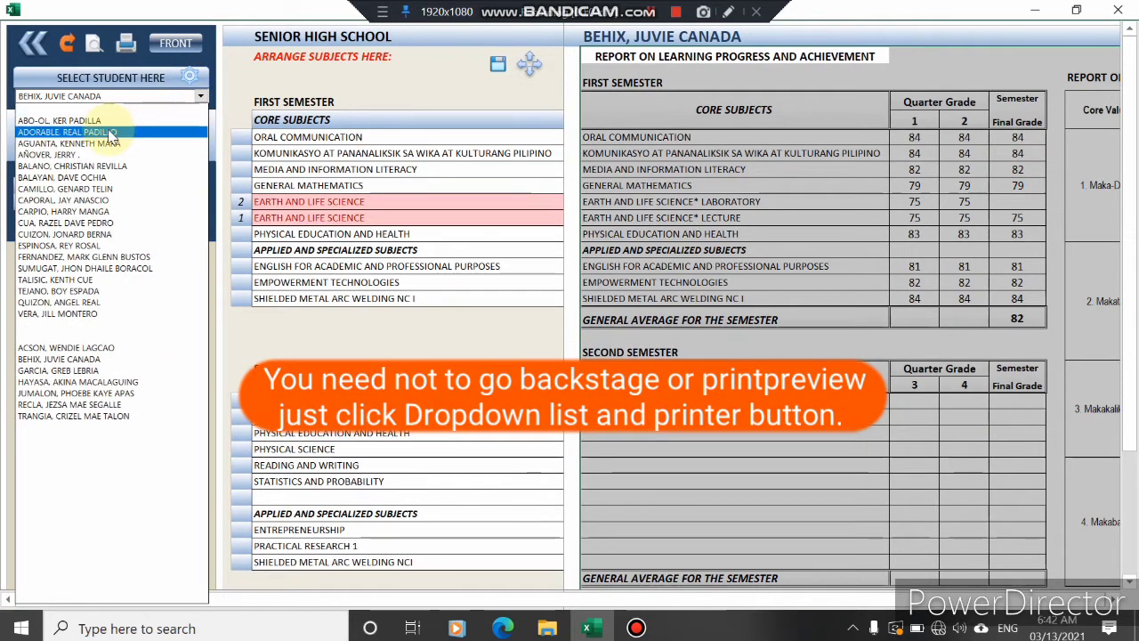
{"action": "left_click", "coordinate": [111, 133]}
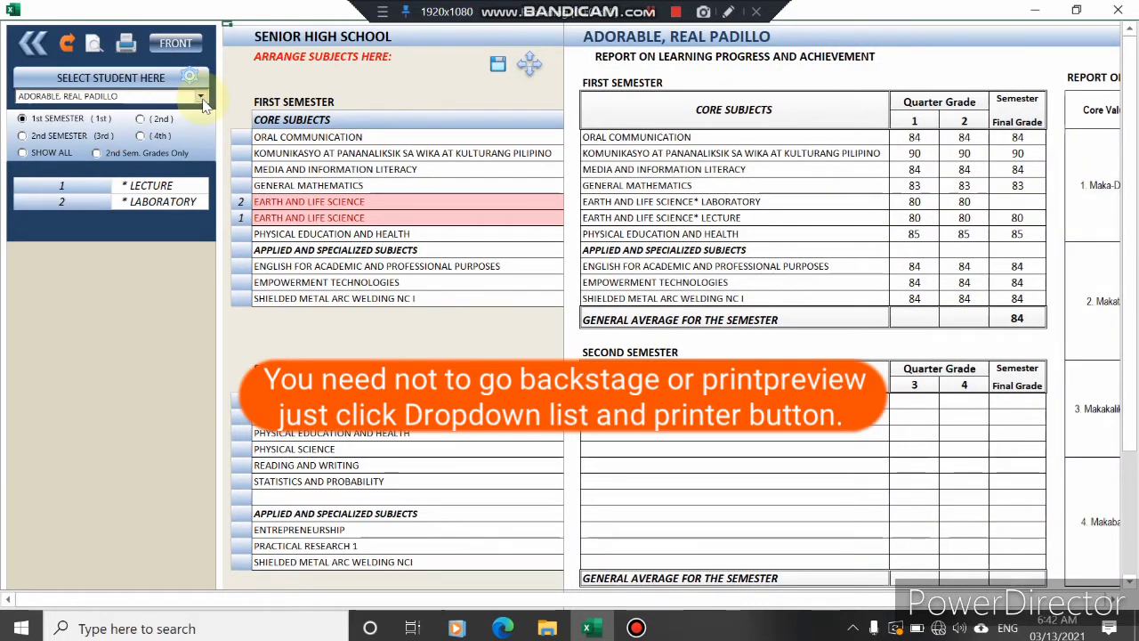
Bring up the grades of the fifth and the twelfth students in the list, one after the other.
{"action": "left_click", "coordinate": [202, 96]}
{"action": "left_click", "coordinate": [124, 140]}
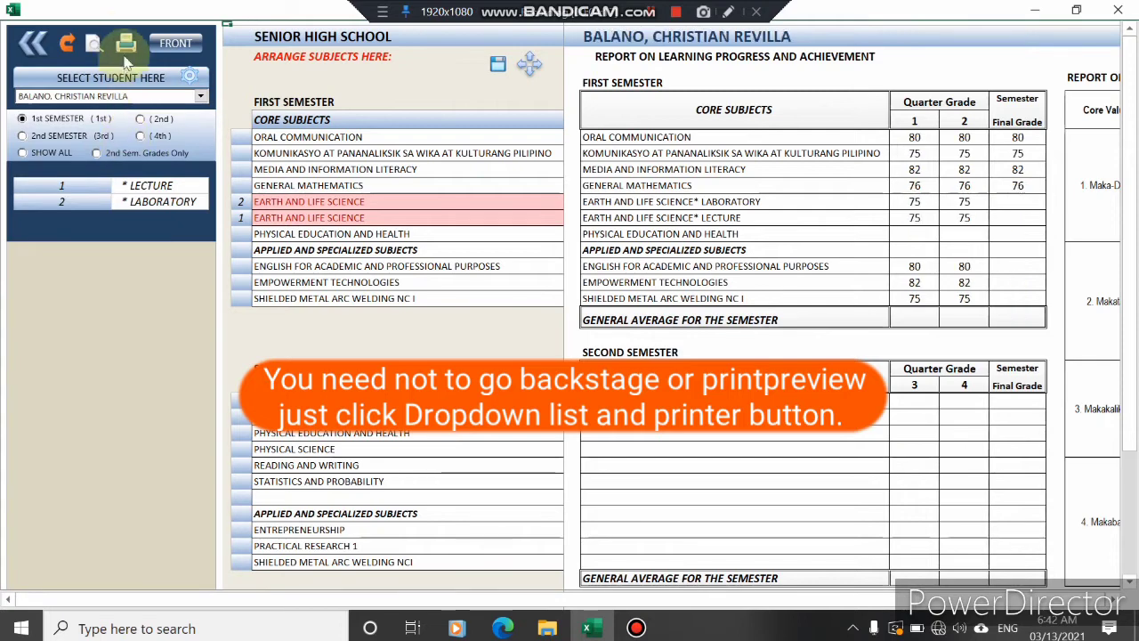
{"action": "left_click", "coordinate": [201, 96]}
{"action": "left_click", "coordinate": [118, 199]}
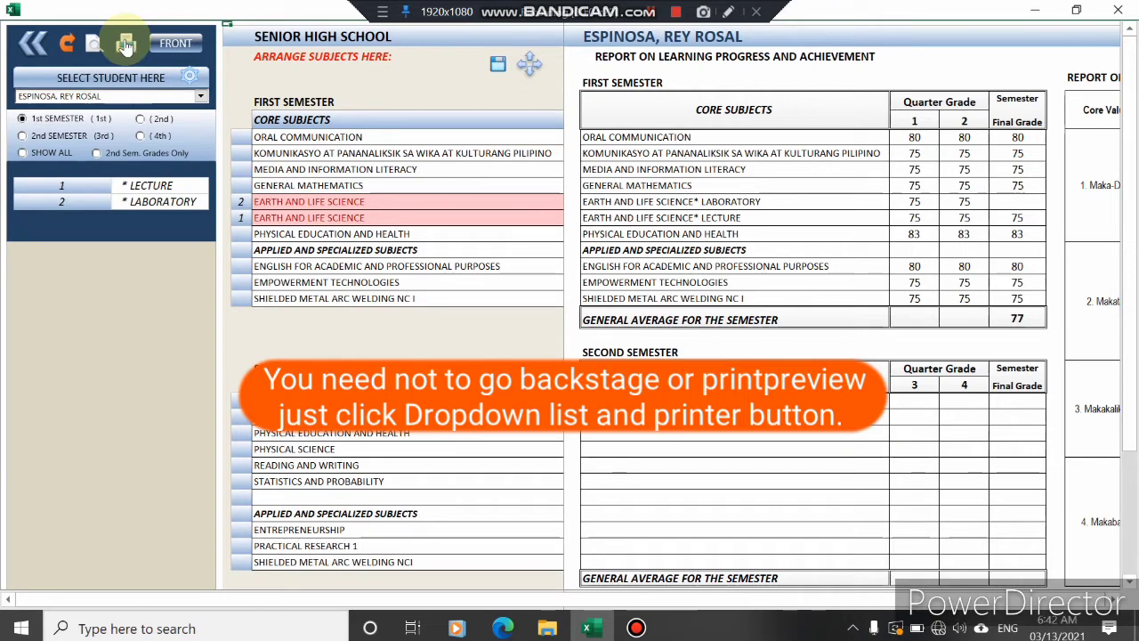
Switch to the card's front page and select the sixteenth student of the first group, followed by the third student of the second group.
{"action": "left_click", "coordinate": [169, 44]}
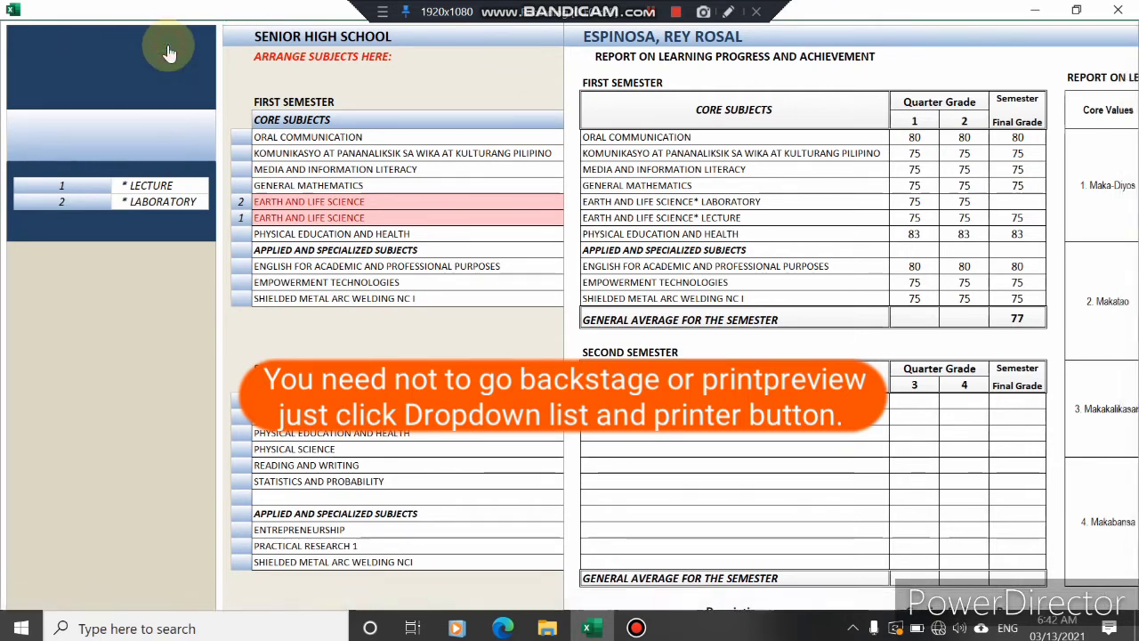
{"action": "left_click", "coordinate": [202, 100]}
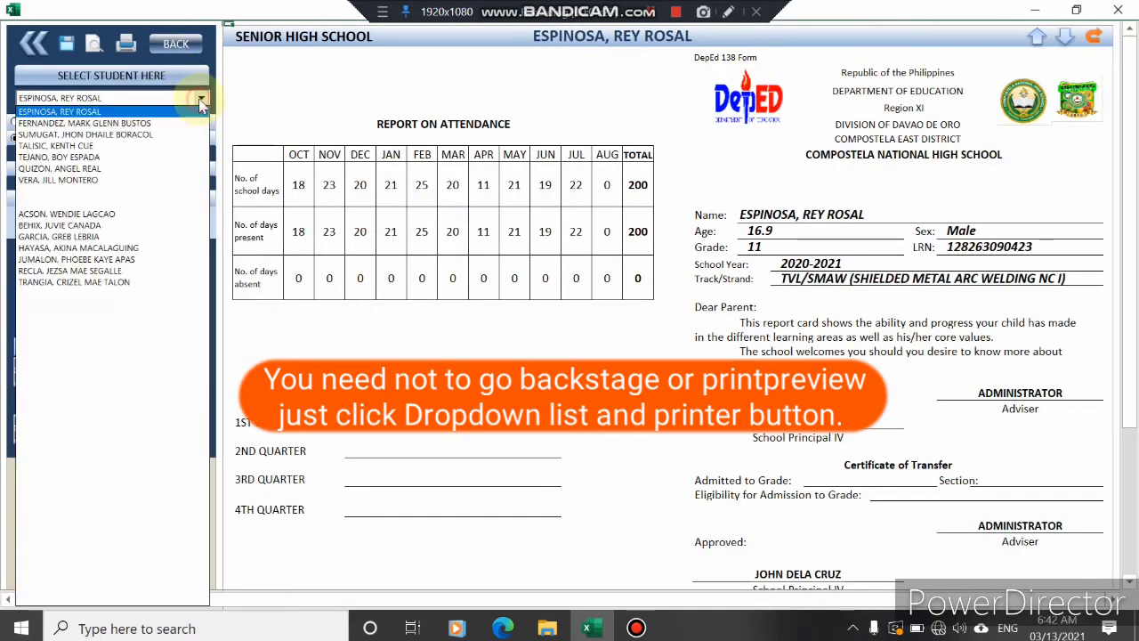
{"action": "left_click", "coordinate": [90, 157]}
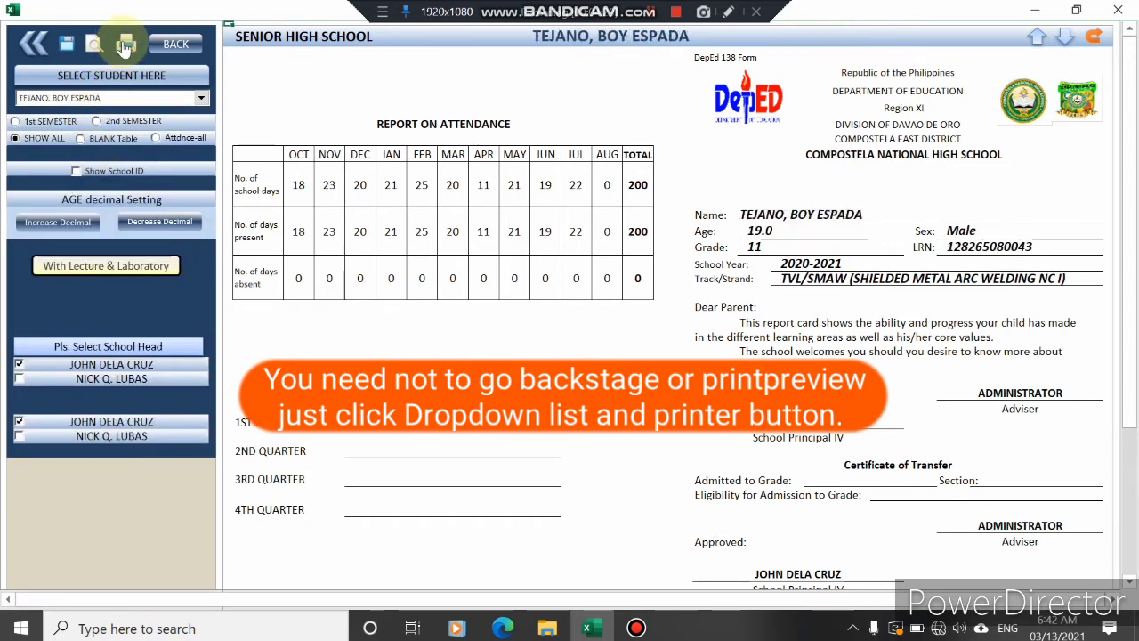
{"action": "left_click", "coordinate": [202, 98]}
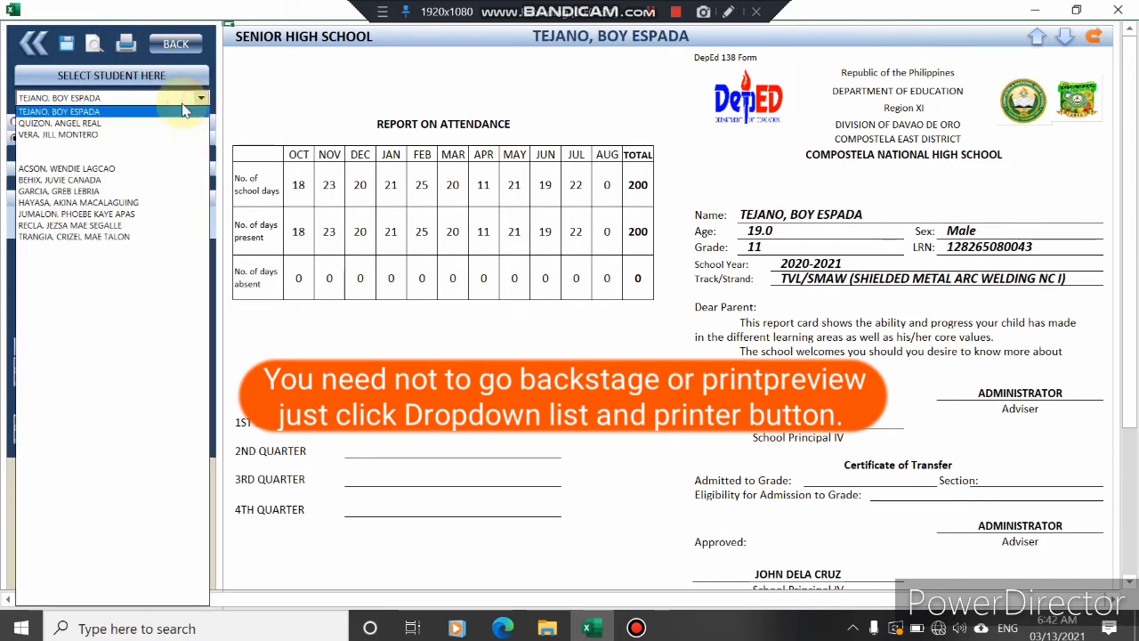
{"action": "left_click", "coordinate": [106, 190]}
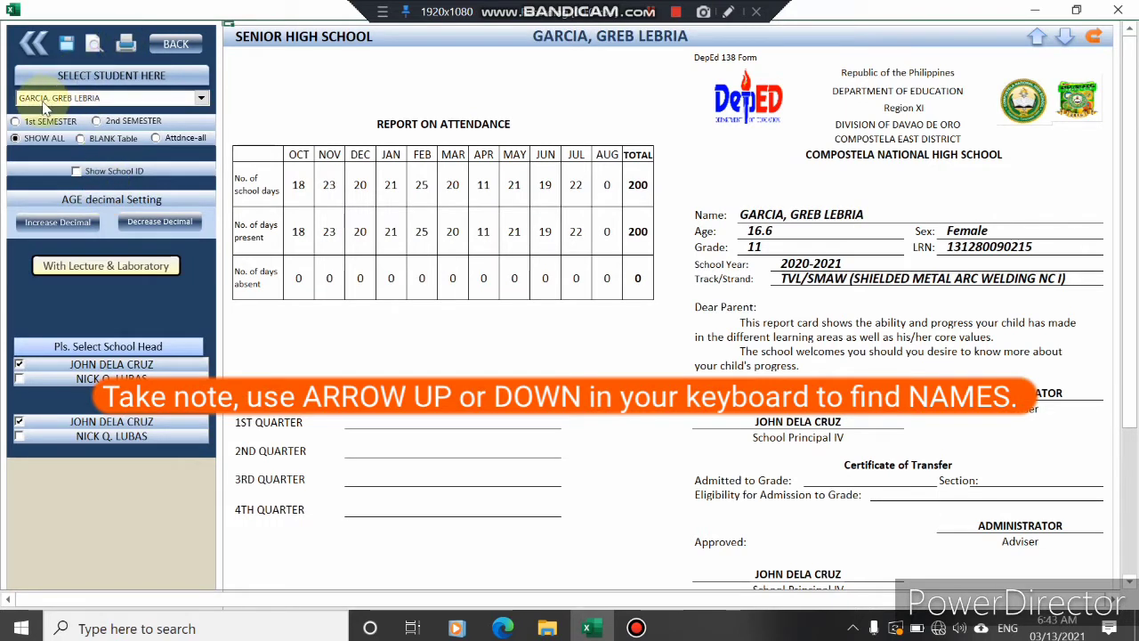
Review the front page's 1st SEMESTER, 2nd SEMESTER, SHOW ALL, BLANK Table and Attdnce-all print views.
{"action": "left_click", "coordinate": [15, 122]}
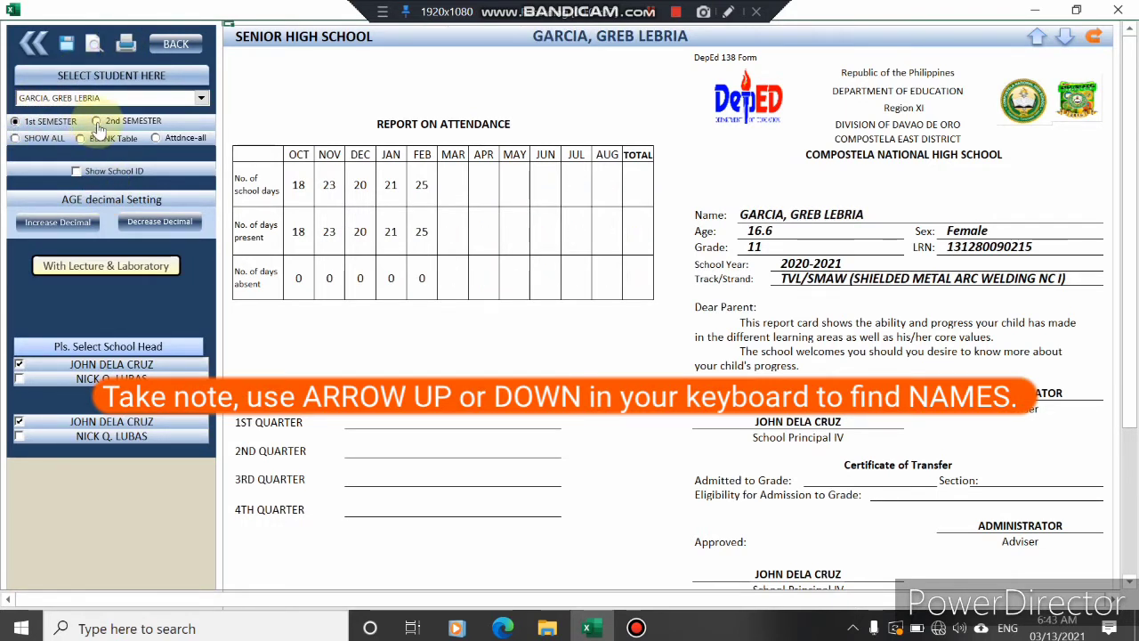
{"action": "left_click", "coordinate": [97, 122]}
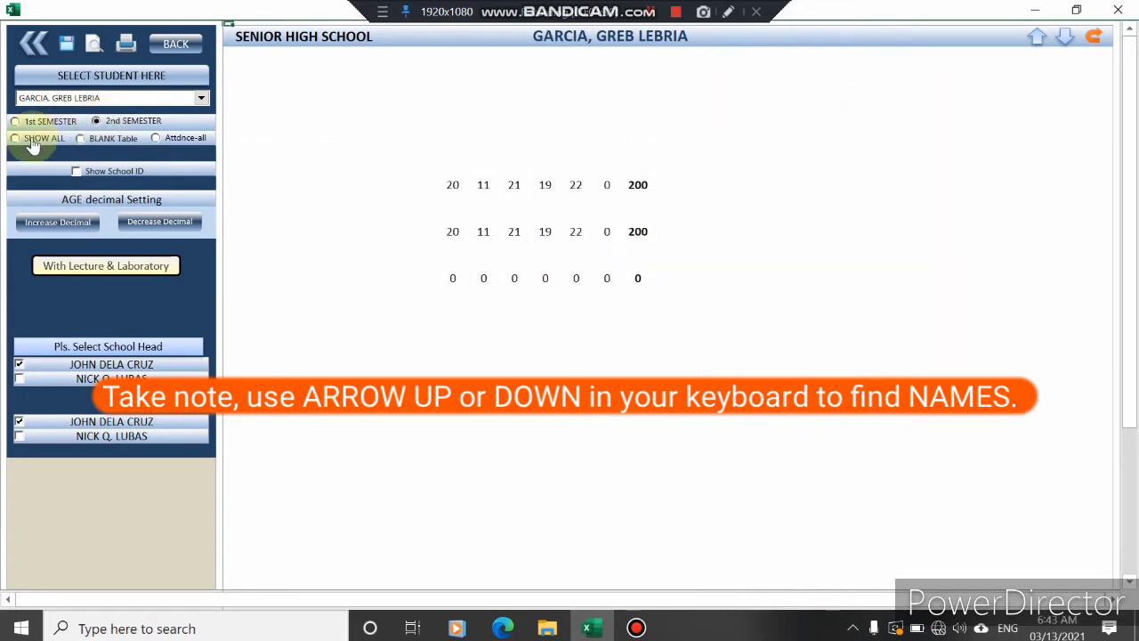
{"action": "left_click", "coordinate": [16, 139]}
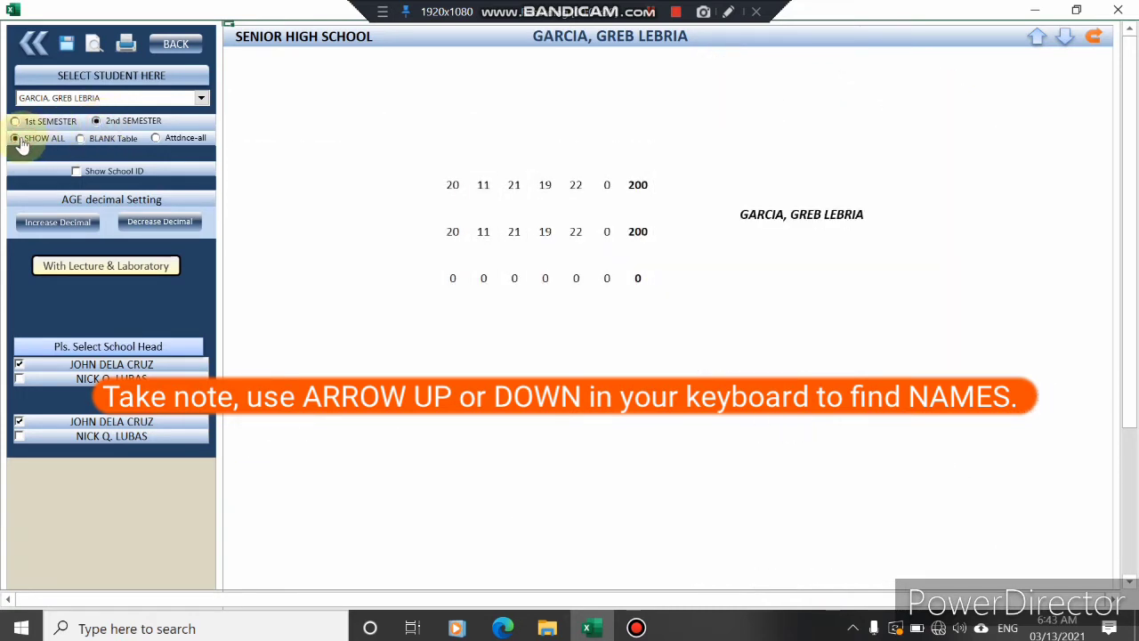
{"action": "left_click", "coordinate": [81, 141]}
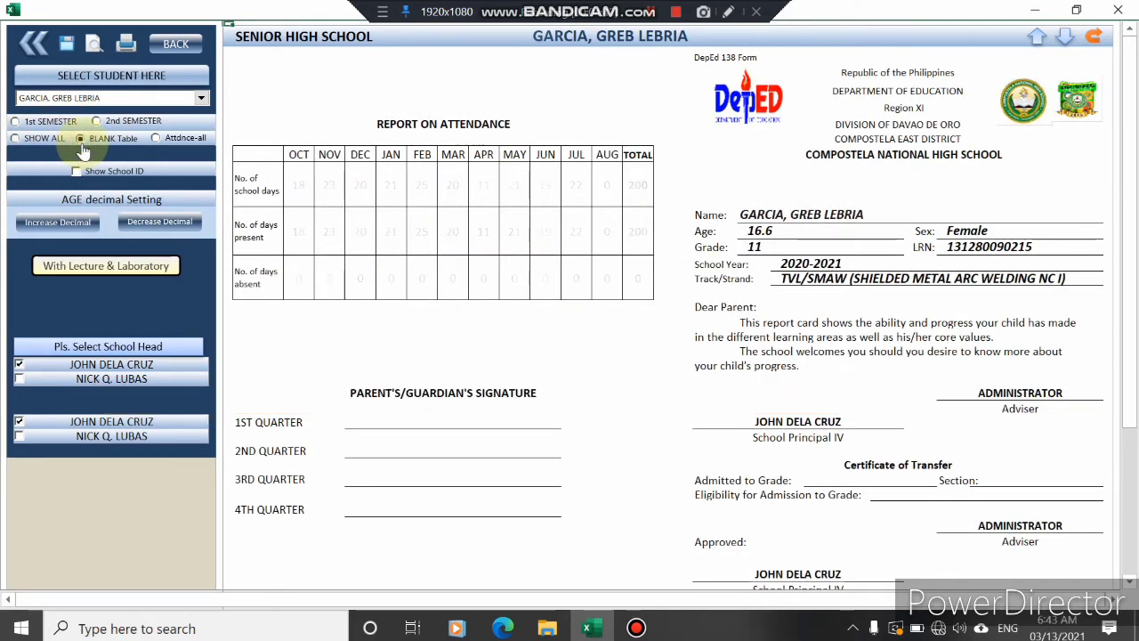
{"action": "left_click", "coordinate": [157, 140]}
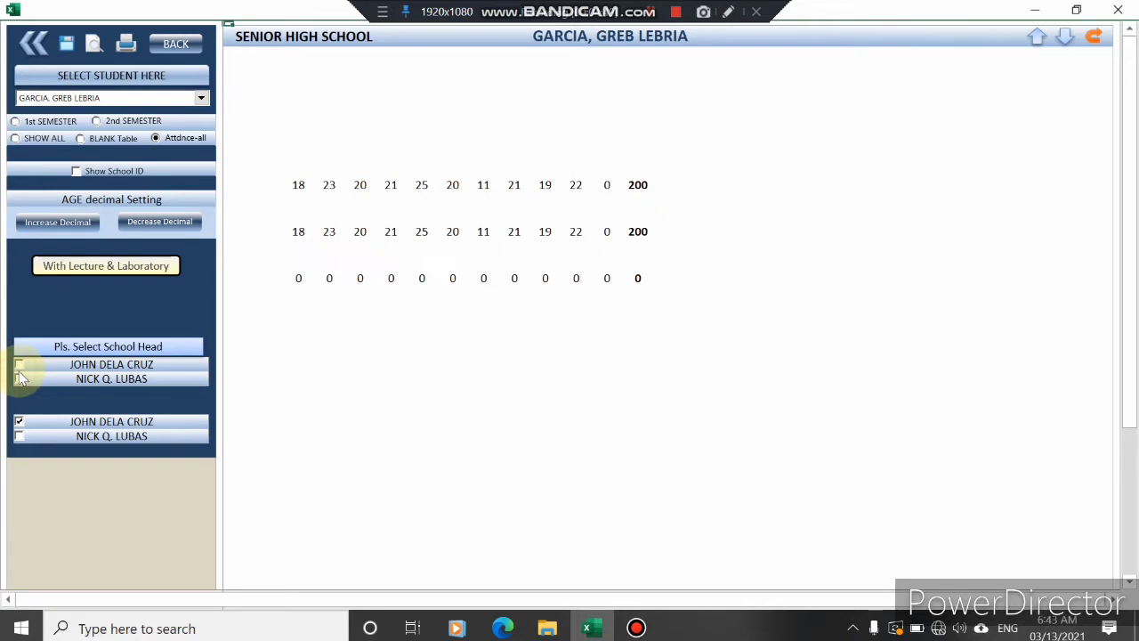
Try the SHS Assistant Principal as the upper signatory, show all card contents, and set the signatory back to School Principal IV.
{"action": "left_click", "coordinate": [20, 378]}
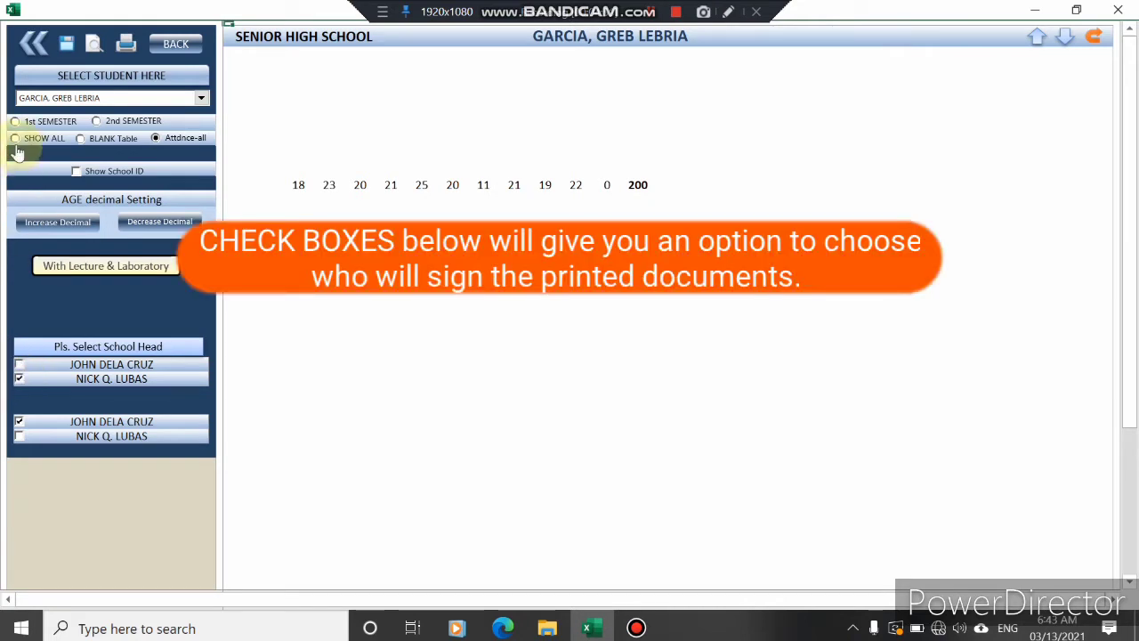
{"action": "left_click", "coordinate": [16, 140]}
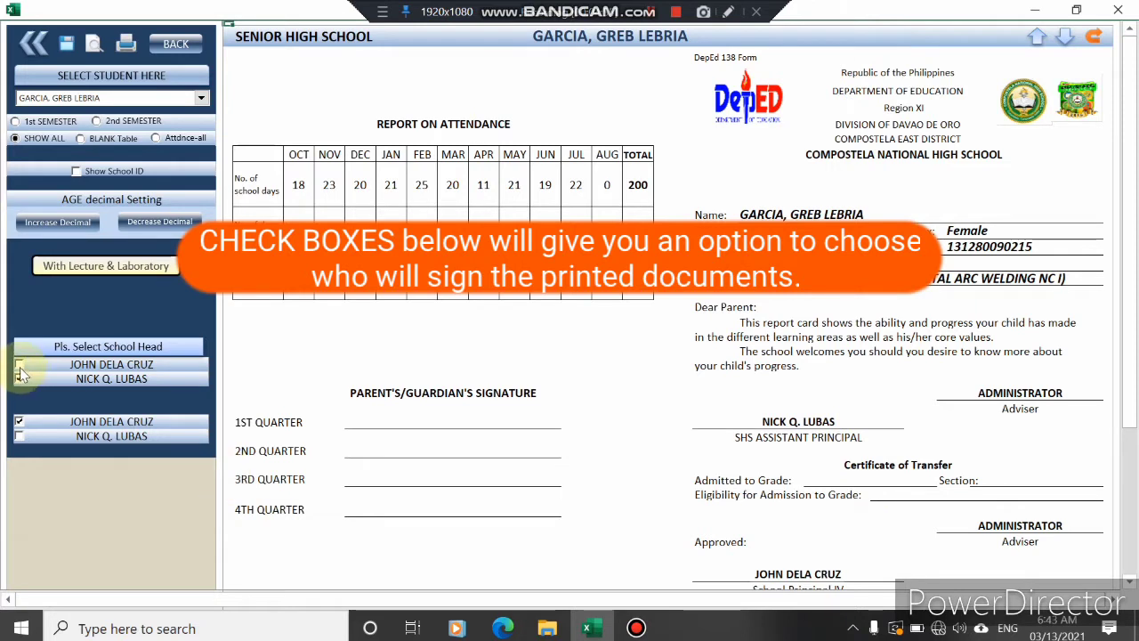
{"action": "left_click", "coordinate": [19, 366]}
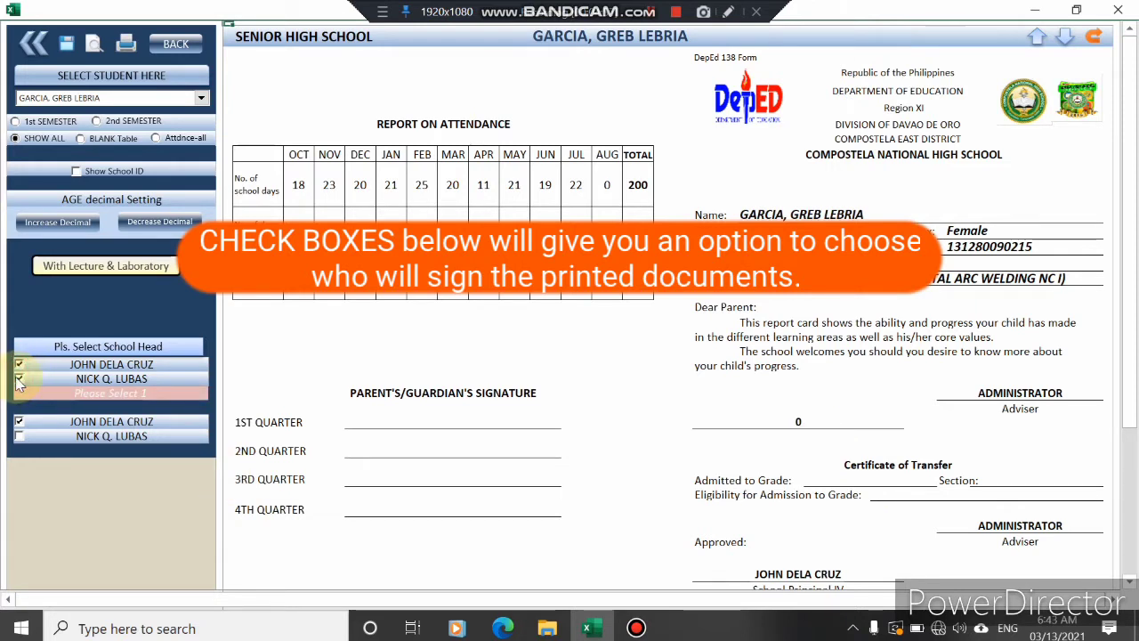
{"action": "left_click", "coordinate": [18, 379]}
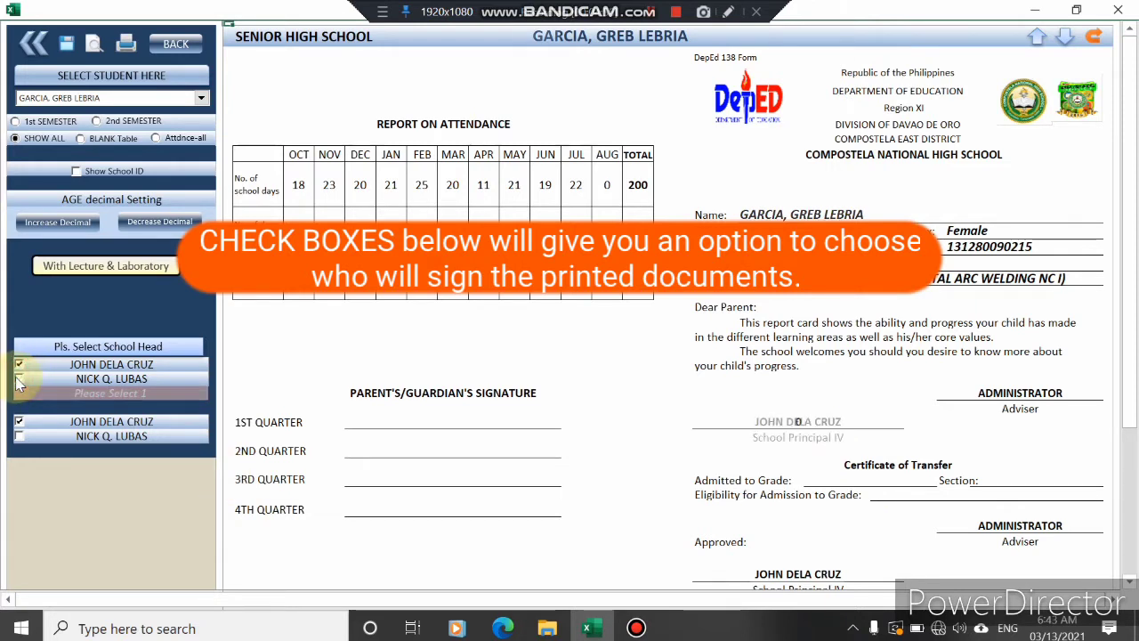
Reduce the decimal places of the age on the card and turn on the School ID display.
{"action": "left_click", "coordinate": [158, 231]}
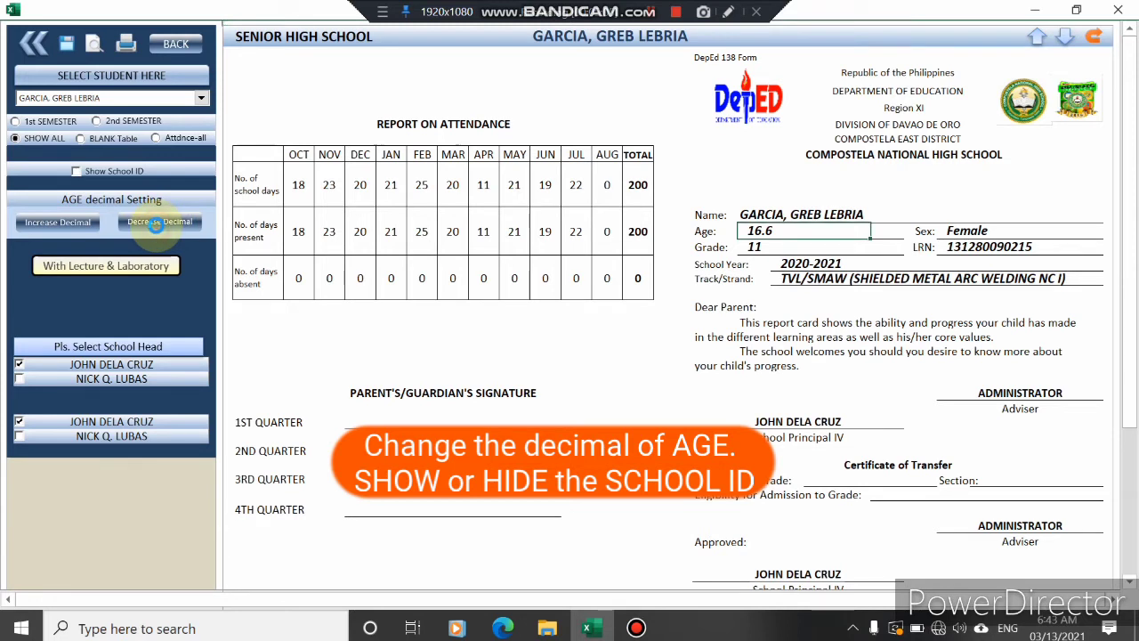
{"action": "left_click", "coordinate": [76, 172]}
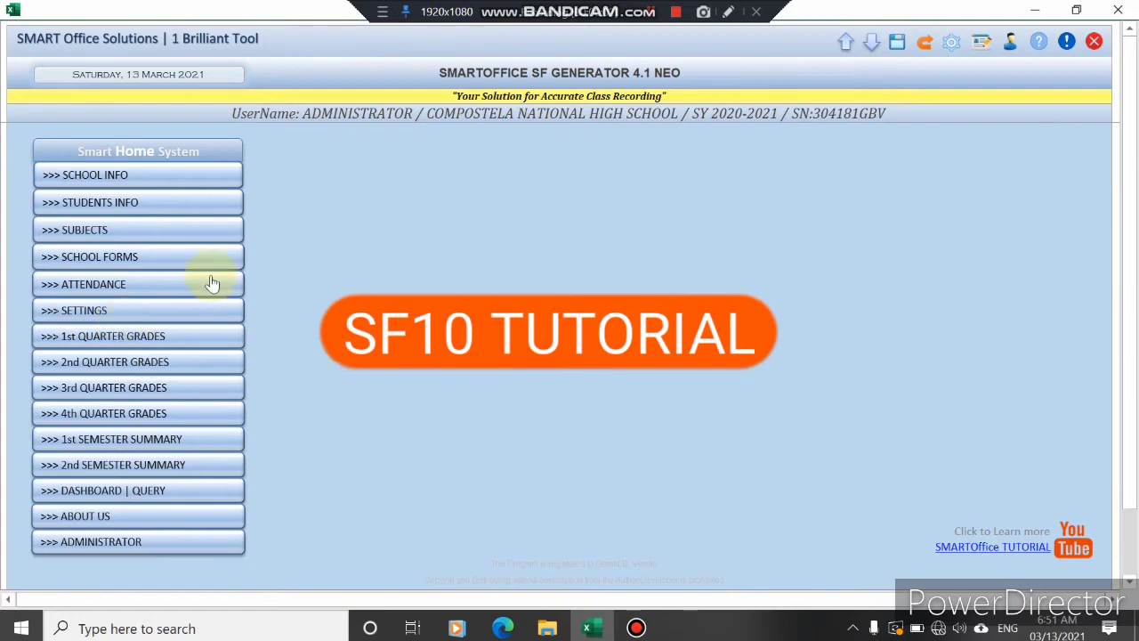
Open the 137-GRADE 11 school form and select the first student in the list.
{"action": "left_click", "coordinate": [189, 259]}
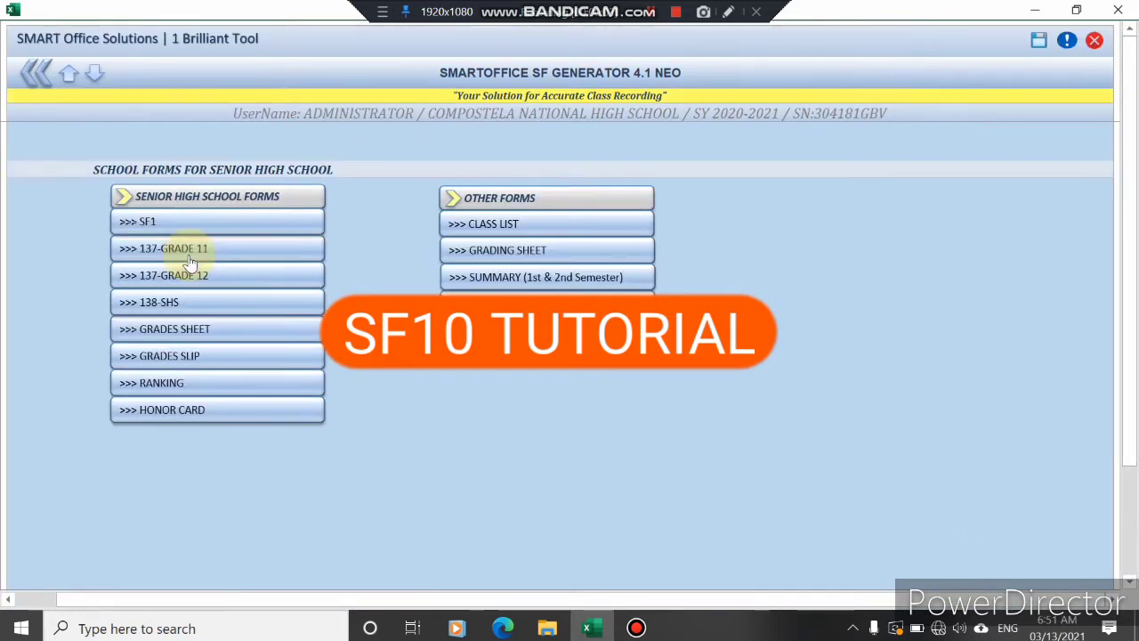
{"action": "left_click", "coordinate": [234, 250]}
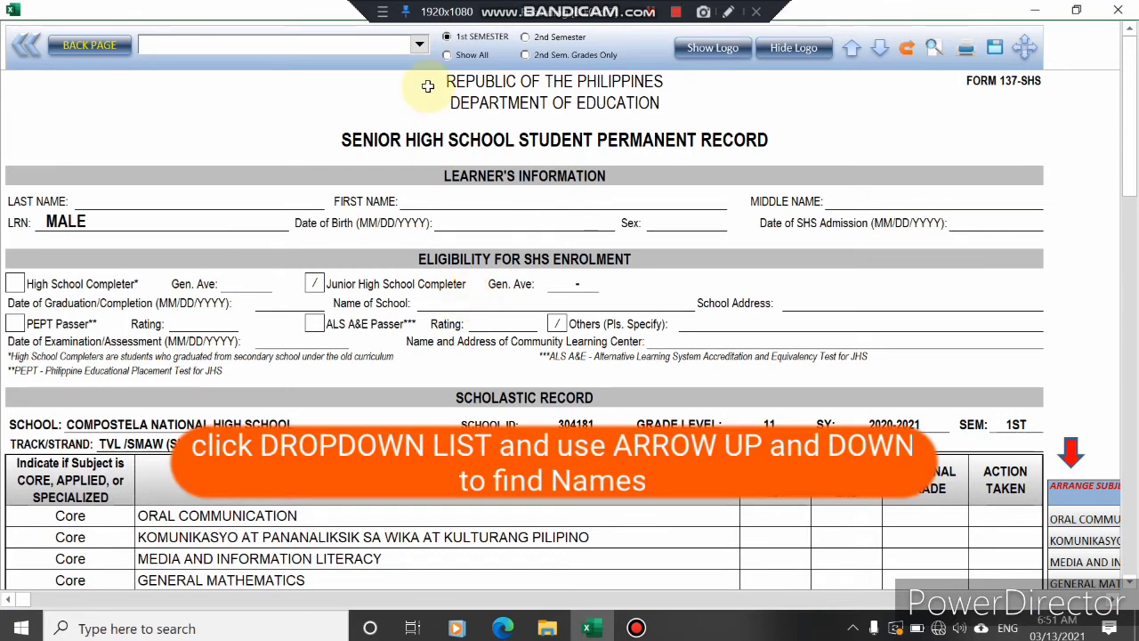
{"action": "left_click", "coordinate": [418, 45]}
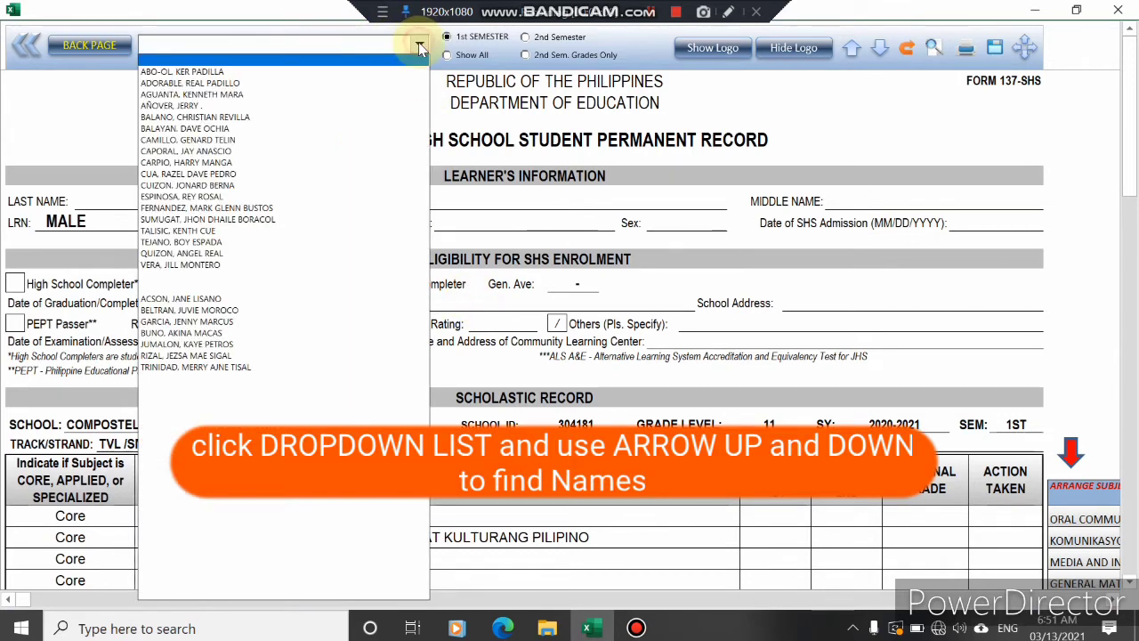
{"action": "left_click", "coordinate": [255, 76]}
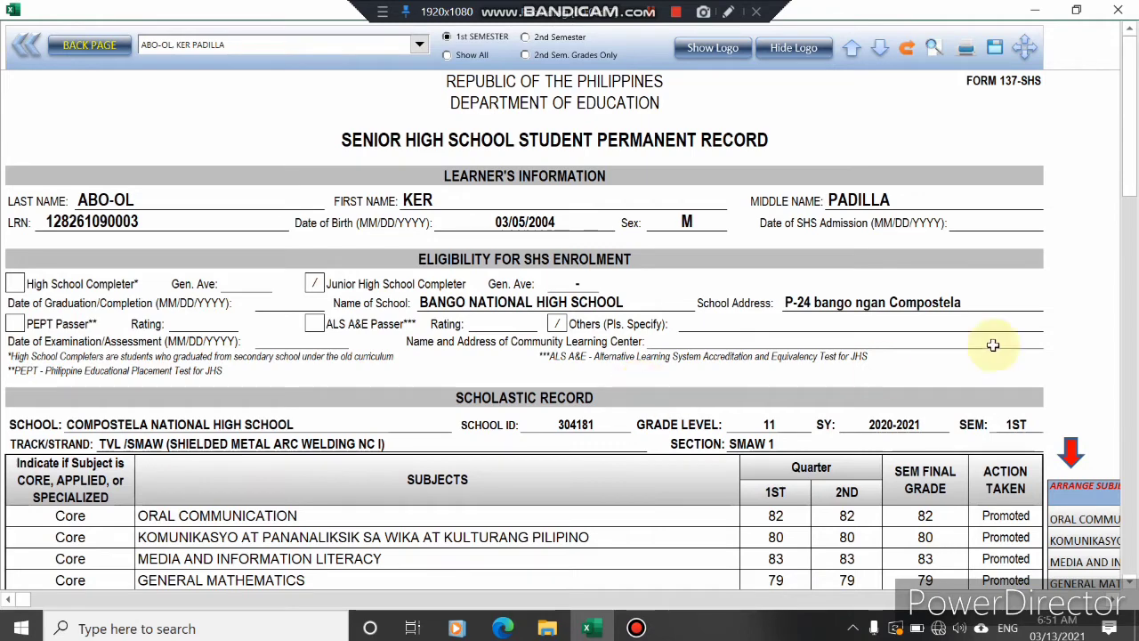
In the ARRANGE SUBJECTS HERE table, choose ORAL COMMUNICATION from the first row's subject list and clear that row.
{"action": "scroll", "coordinate": [1025, 66], "scroll_direction": "down", "scroll_amount": 5}
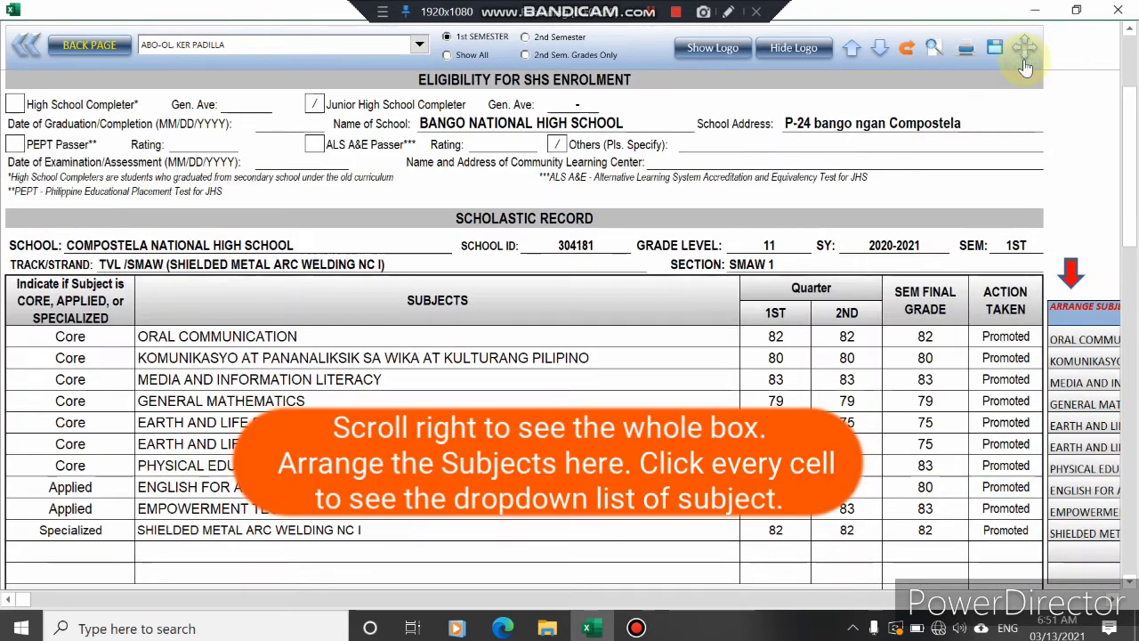
{"action": "left_click", "coordinate": [1113, 600]}
{"action": "left_click", "coordinate": [1113, 600]}
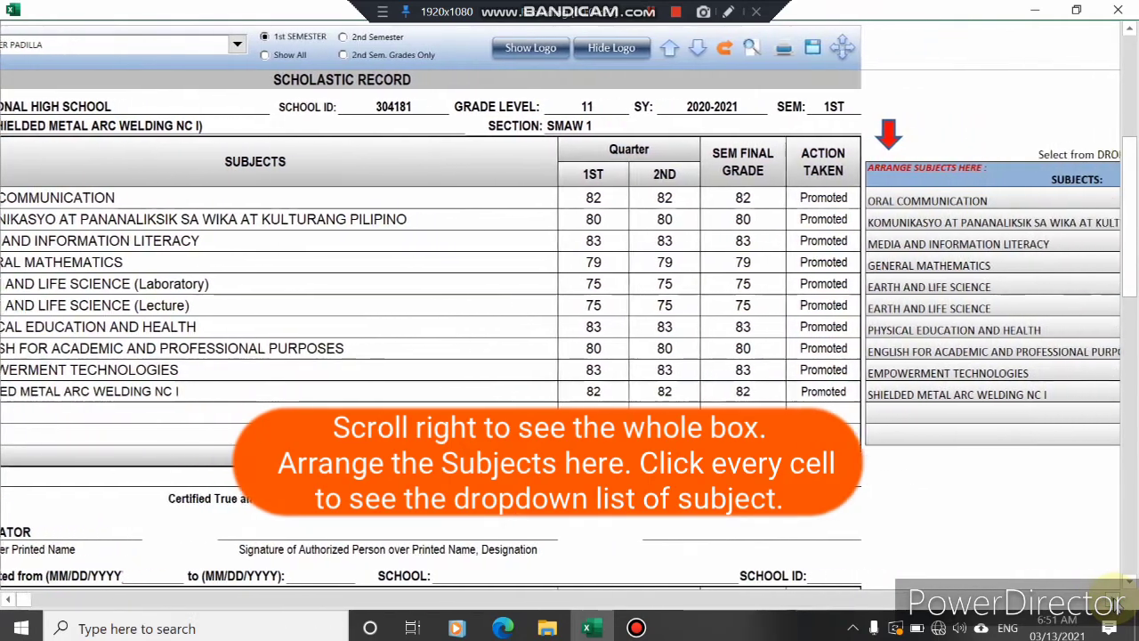
{"action": "left_click", "coordinate": [1113, 600]}
{"action": "left_click", "coordinate": [1113, 599]}
{"action": "left_click", "coordinate": [1113, 600]}
{"action": "left_click", "coordinate": [1113, 600]}
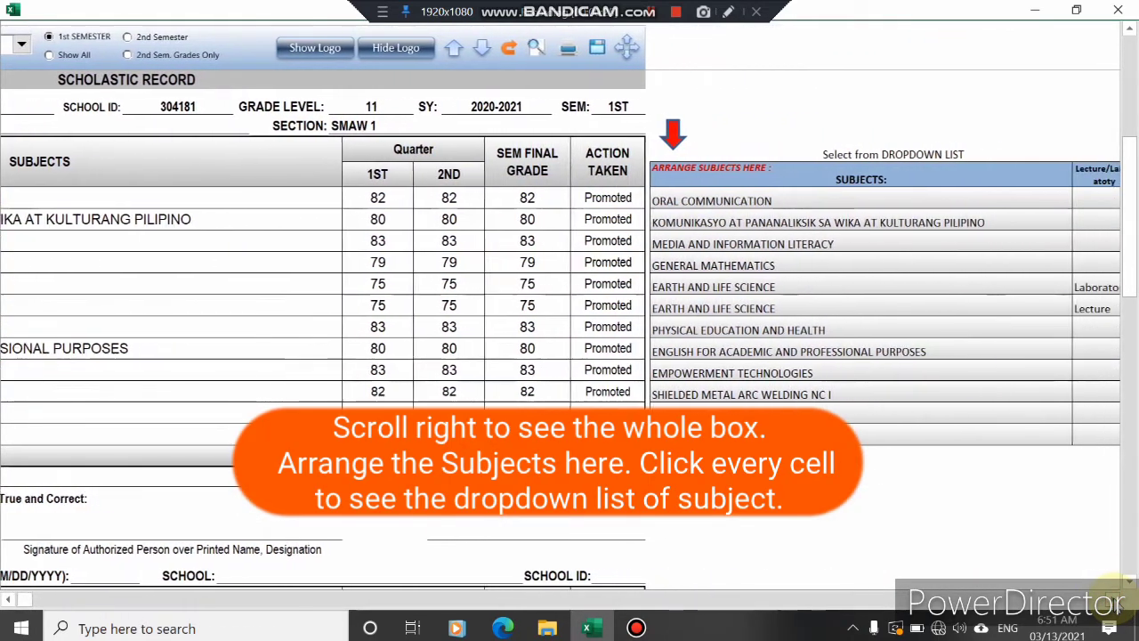
{"action": "left_click", "coordinate": [820, 198]}
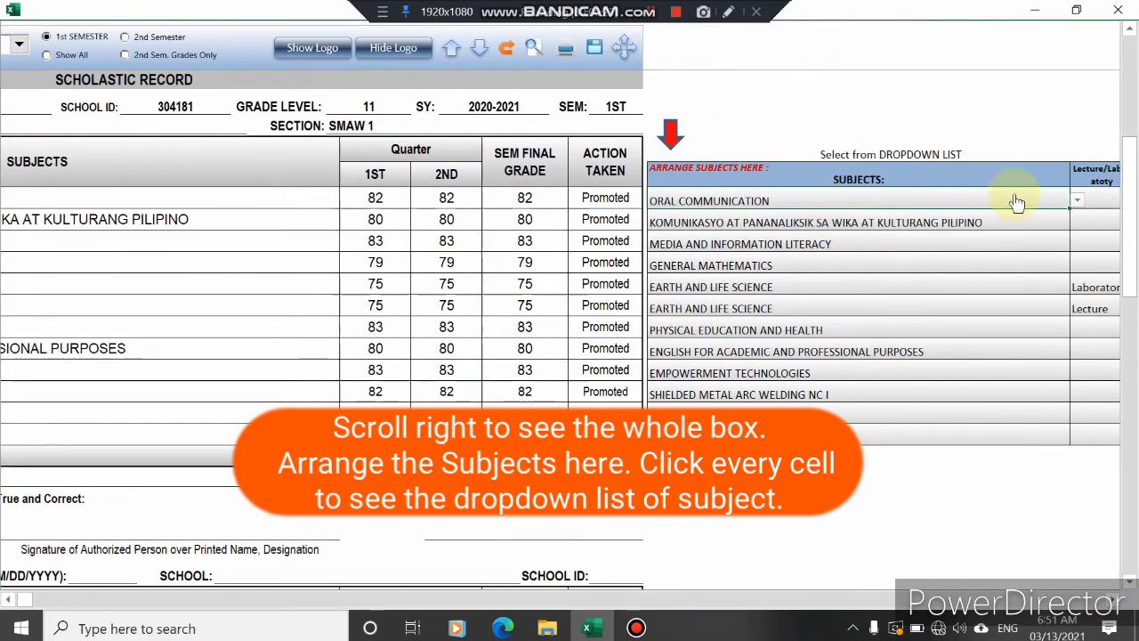
{"action": "left_click", "coordinate": [1077, 201]}
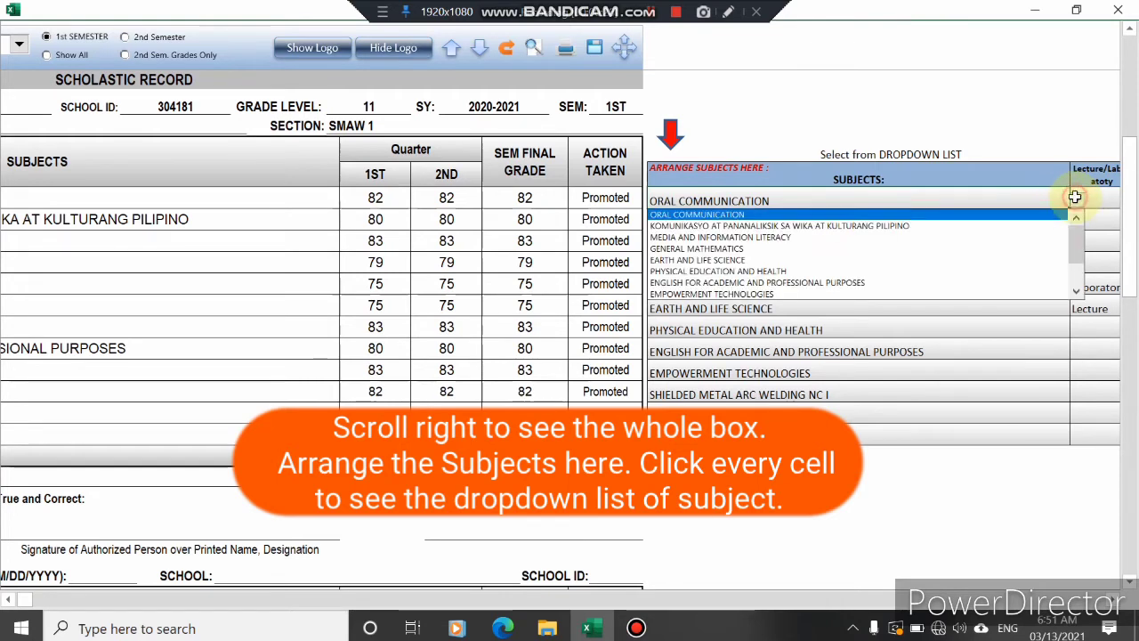
{"action": "left_click", "coordinate": [949, 218]}
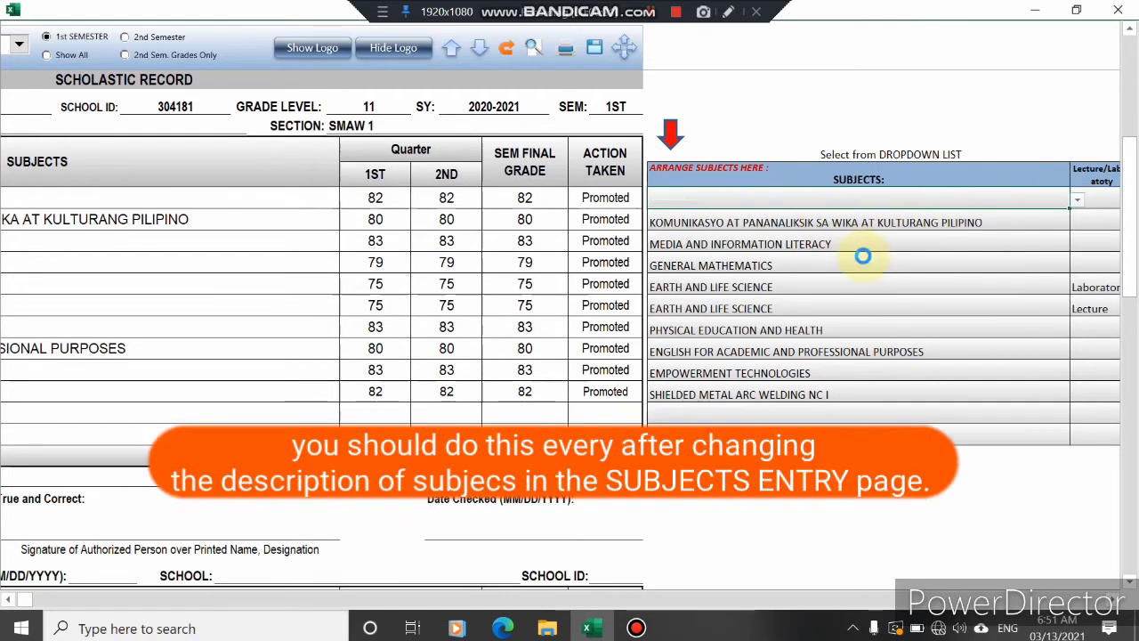
Clear KOMUNIKASYO AT PANANALIKSIK SA WIKA AT KULTURANG PILIPINO and MEDIA AND INFORMATION LITERACY from the second and third rows of the subject arrangement table.
{"action": "left_click", "coordinate": [837, 224]}
{"action": "key", "text": "Delete"}
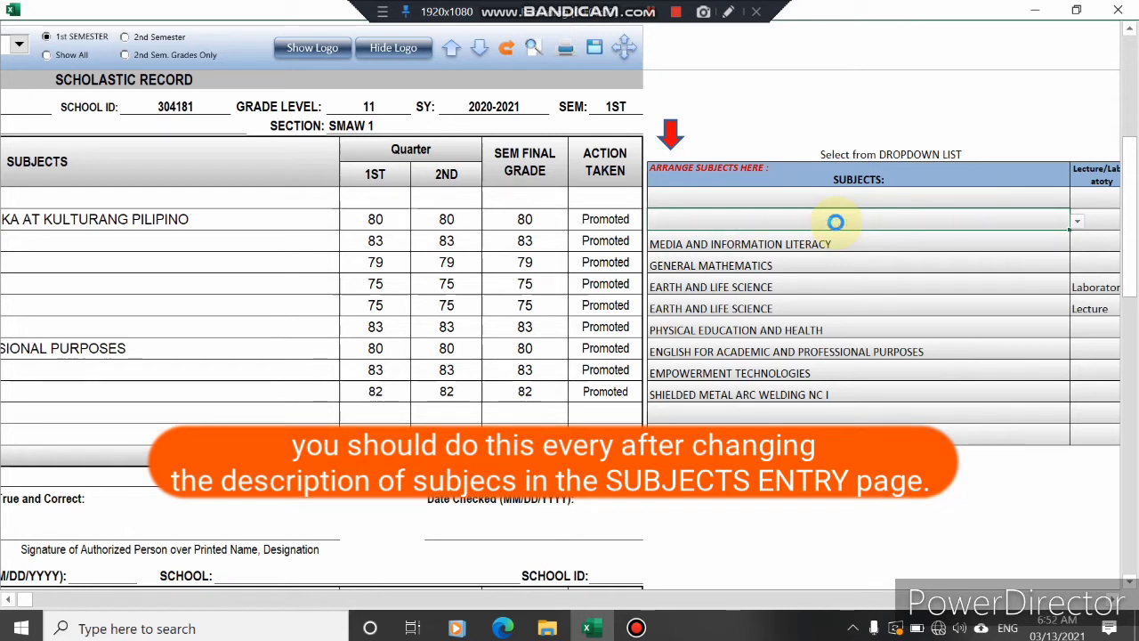
{"action": "left_click", "coordinate": [830, 245]}
{"action": "key", "text": "Delete"}
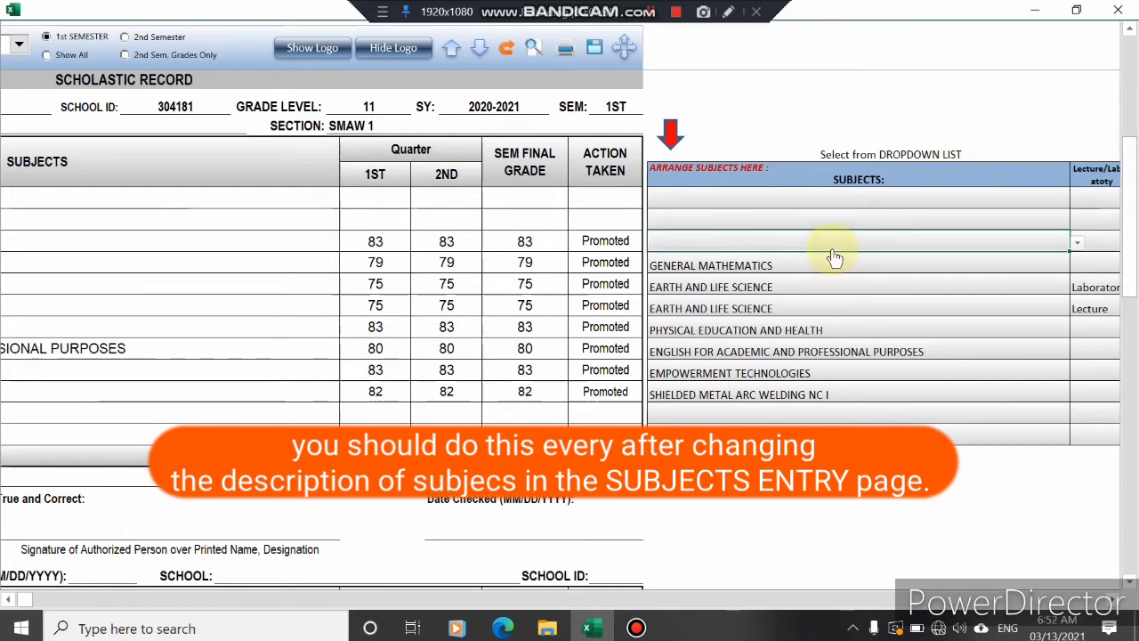
Set the first row of the subject arrangement table to ORAL COMMUNICATION from its list of subjects.
{"action": "left_click", "coordinate": [866, 194]}
{"action": "left_click", "coordinate": [1077, 199]}
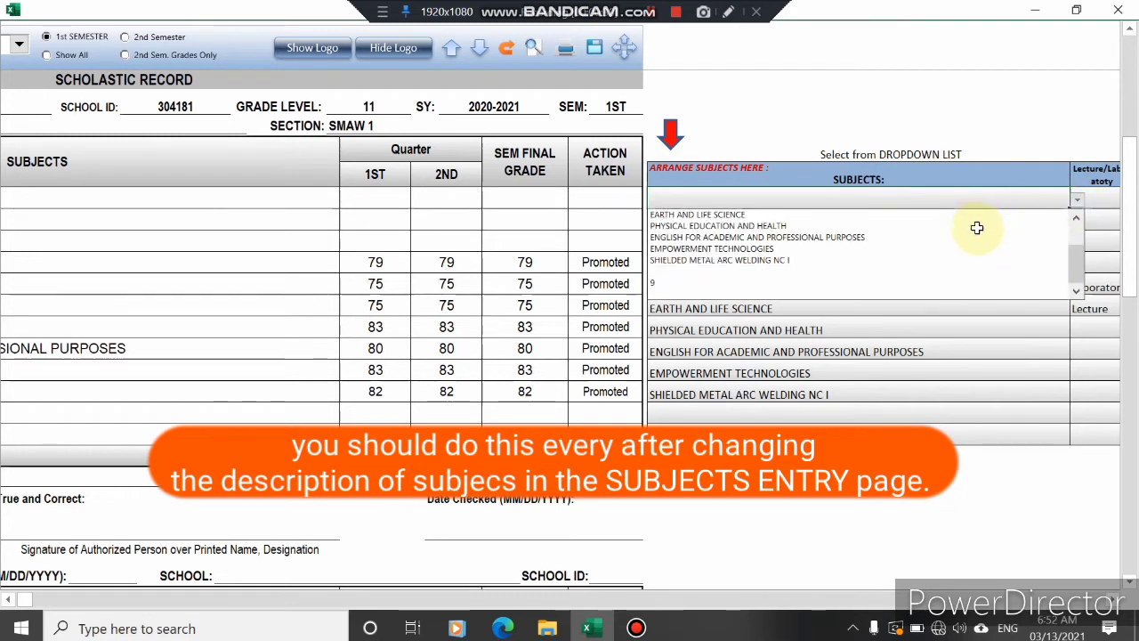
{"action": "key", "text": "Up"}
{"action": "key", "text": "Up"}
{"action": "key", "text": "Up"}
{"action": "key", "text": "Up"}
{"action": "key", "text": "Up"}
{"action": "key", "text": "Up"}
{"action": "key", "text": "Up"}
{"action": "key", "text": "Up"}
{"action": "key", "text": "Up"}
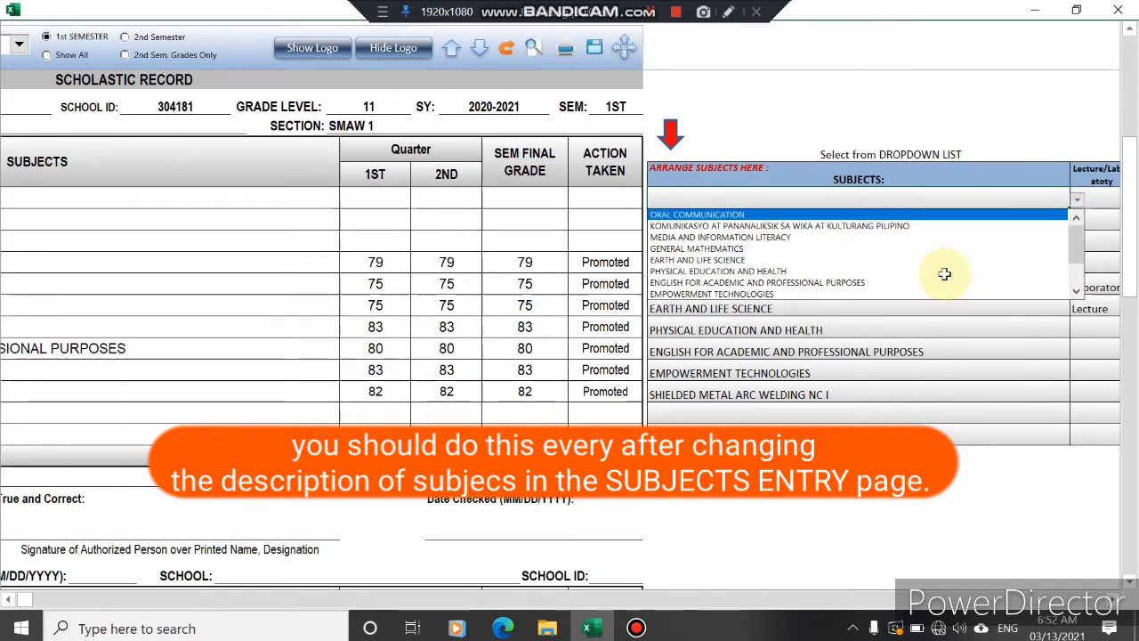
{"action": "key", "text": "Return"}
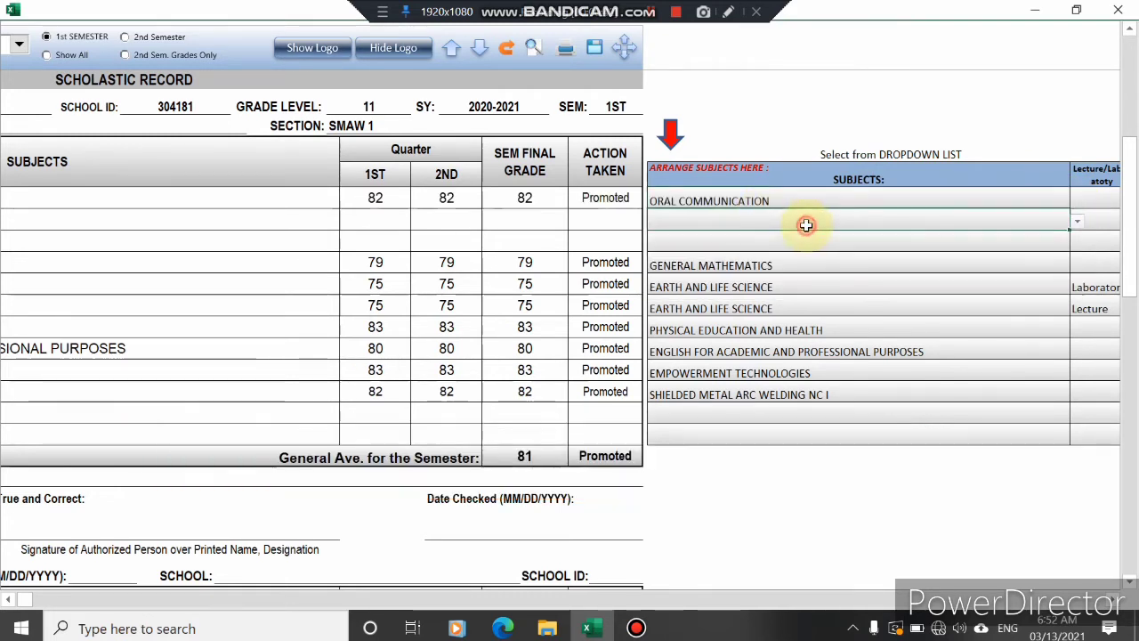
Set the second row of the subject arrangement table to KOMUNIKASYO AT PANANALIKSIK SA WIKA AT KULTURANG PILIPINO.
{"action": "left_click", "coordinate": [1080, 224]}
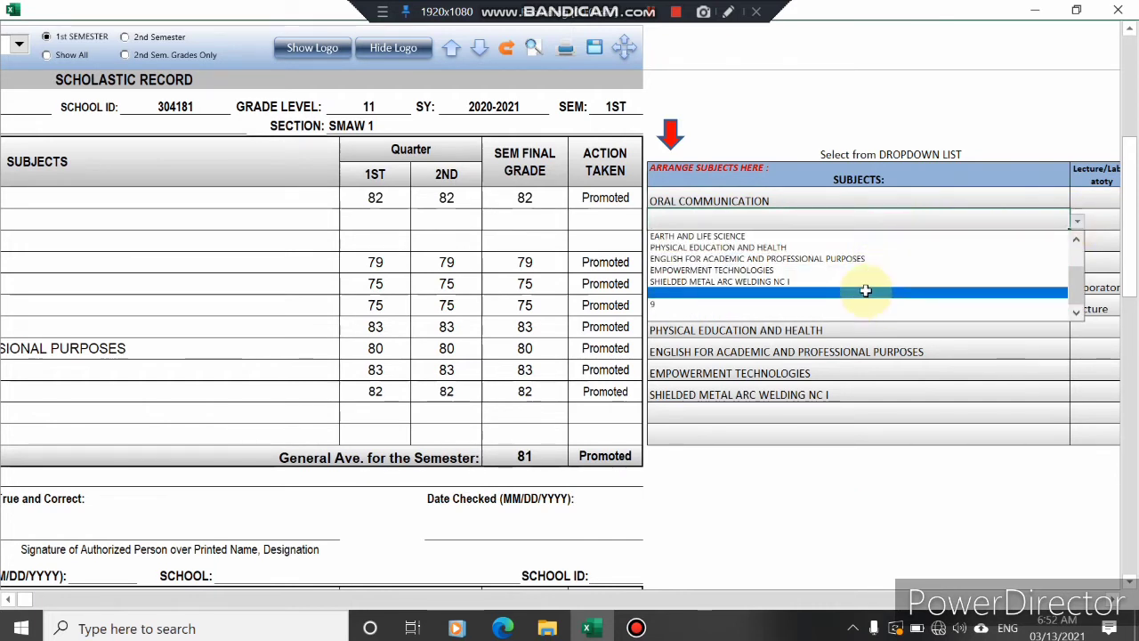
{"action": "scroll", "coordinate": [864, 290], "scroll_direction": "up", "scroll_amount": 2}
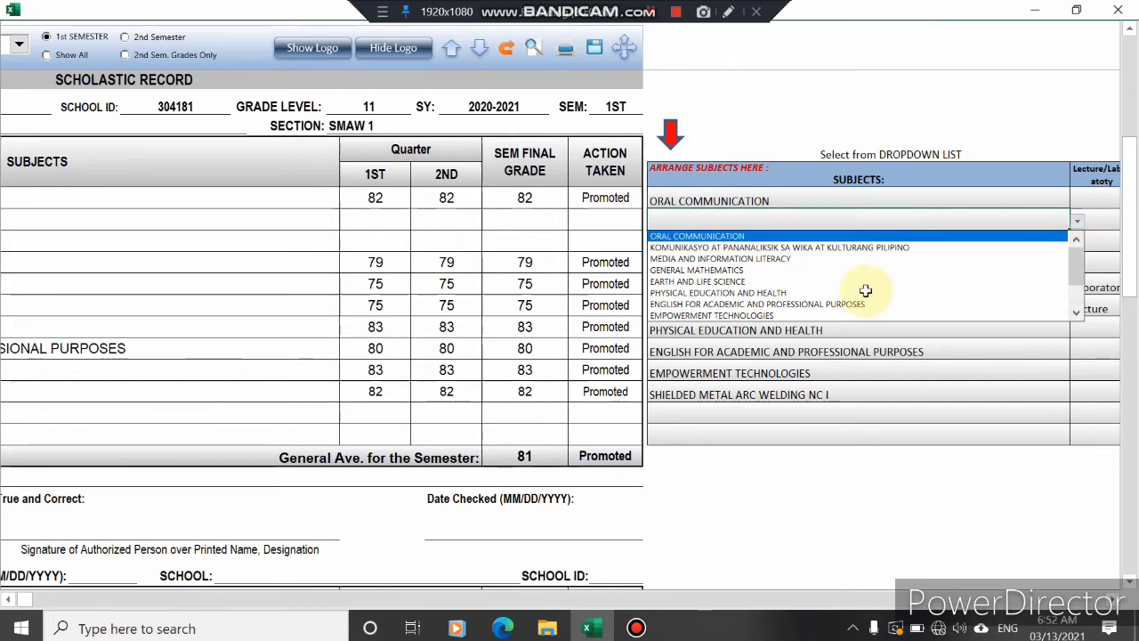
{"action": "left_click", "coordinate": [725, 248]}
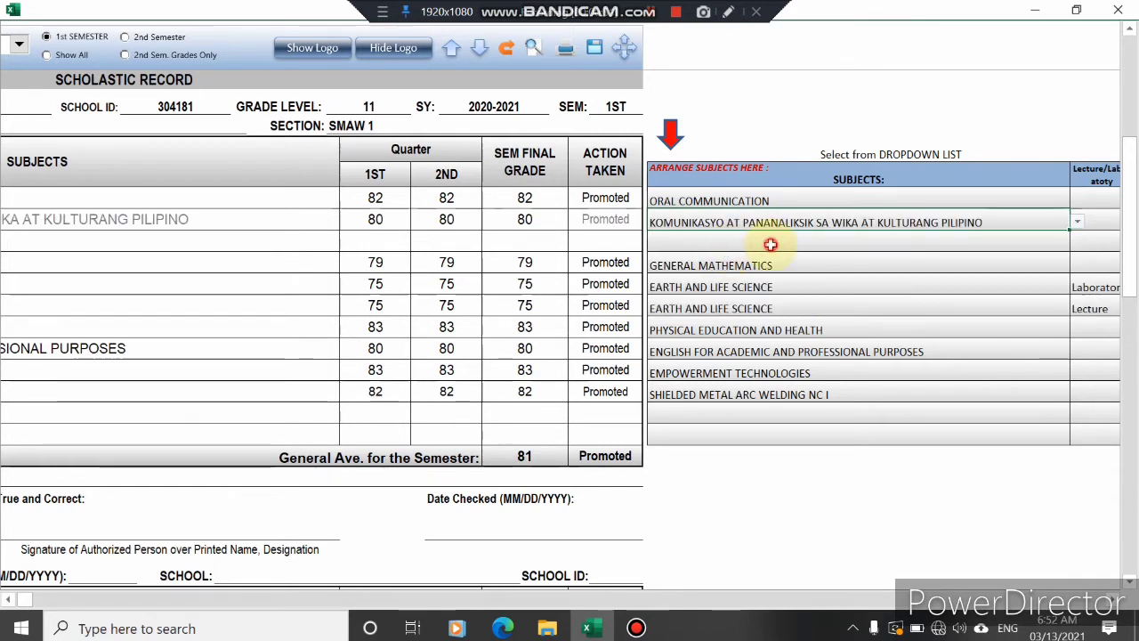
Set the third row of the subject arrangement table to MEDIA AND INFORMATION LITERACY.
{"action": "left_click", "coordinate": [1076, 244]}
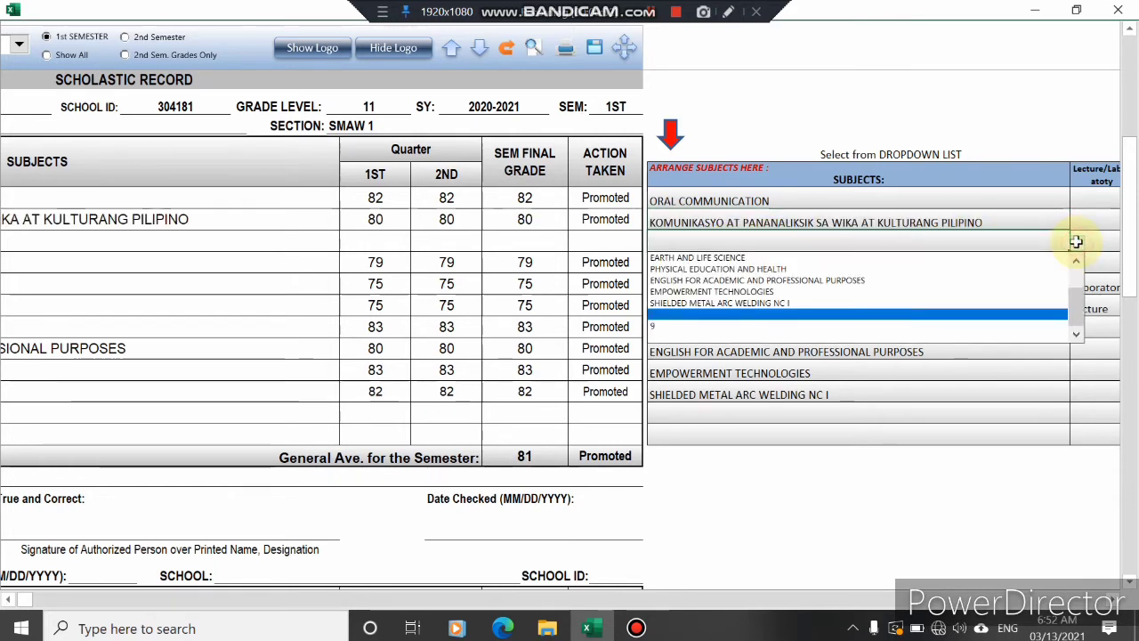
{"action": "key", "text": "Up"}
{"action": "key", "text": "Up"}
{"action": "key", "text": "Up"}
{"action": "key", "text": "Up"}
{"action": "key", "text": "Up"}
{"action": "key", "text": "Up"}
{"action": "key", "text": "Up"}
{"action": "key", "text": "Up"}
{"action": "key", "text": "Up"}
{"action": "key", "text": "Down"}
{"action": "key", "text": "Down"}
{"action": "key", "text": "Return"}
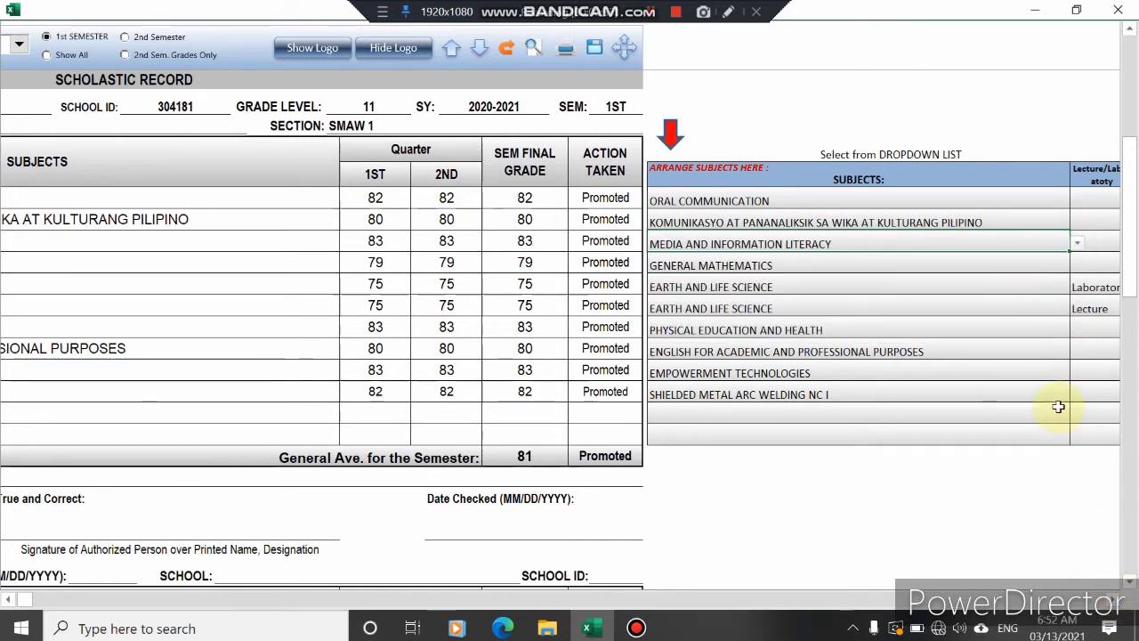
Examine the subject choices offered for the second EARTH AND LIFE SCIENCE row.
{"action": "key", "text": "Down"}
{"action": "key", "text": "Down"}
{"action": "key", "text": "Down"}
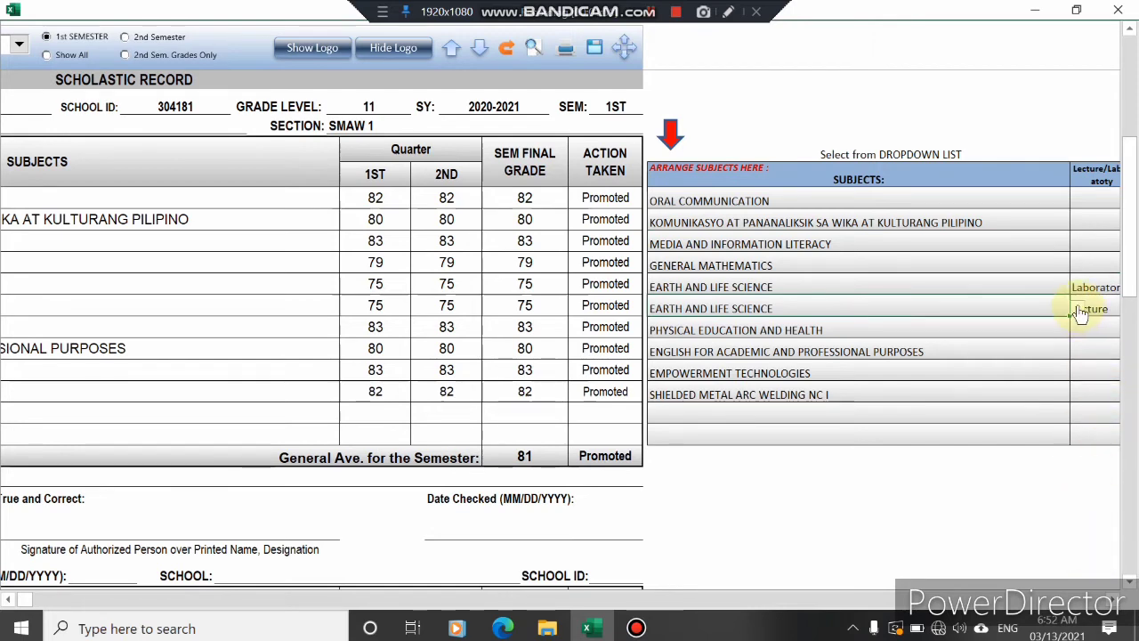
{"action": "left_click", "coordinate": [1078, 311]}
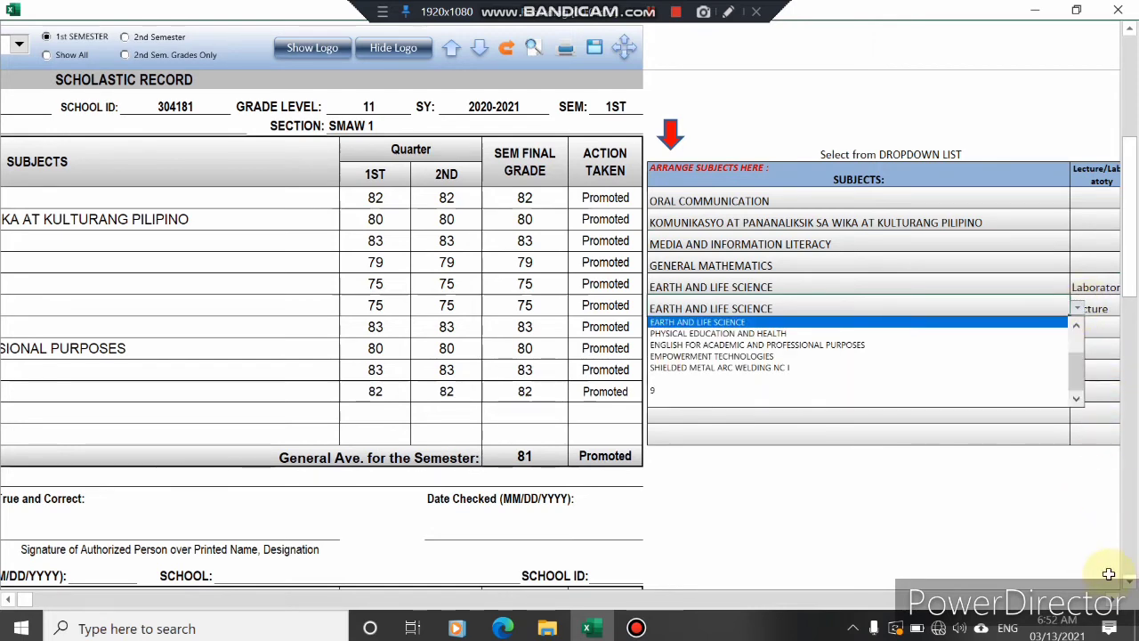
Mark the first EARTH AND LIFE SCIENCE row as Lecture and the second one as Laboratory.
{"action": "left_click", "coordinate": [1112, 599]}
{"action": "left_click", "coordinate": [1112, 599]}
{"action": "left_click", "coordinate": [1112, 600]}
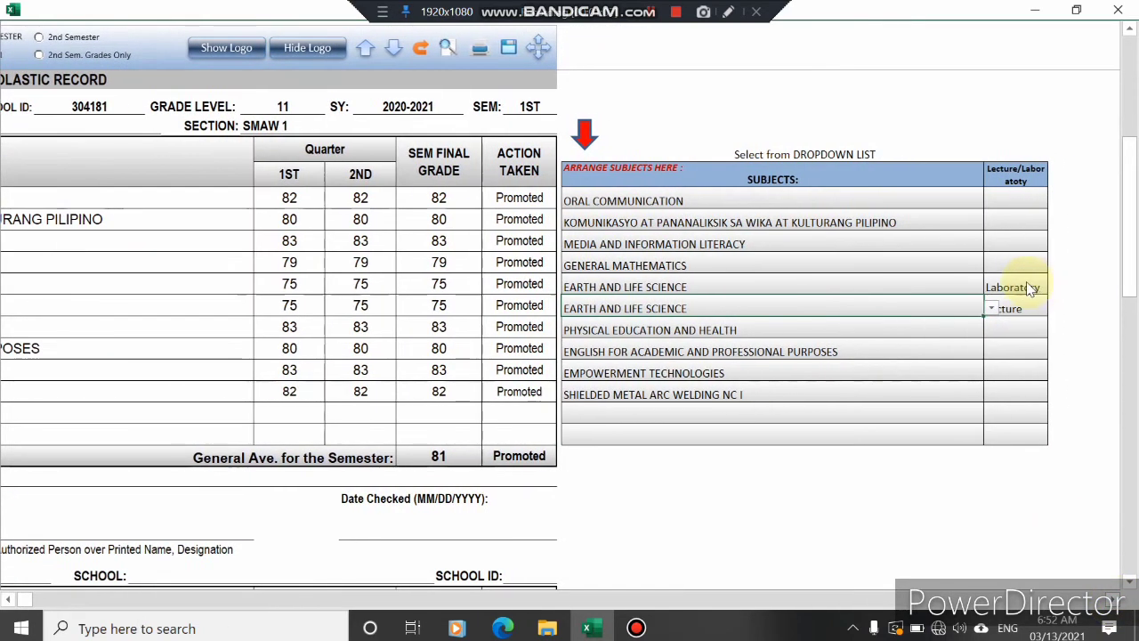
{"action": "left_click", "coordinate": [1012, 288]}
{"action": "left_click", "coordinate": [1056, 289]}
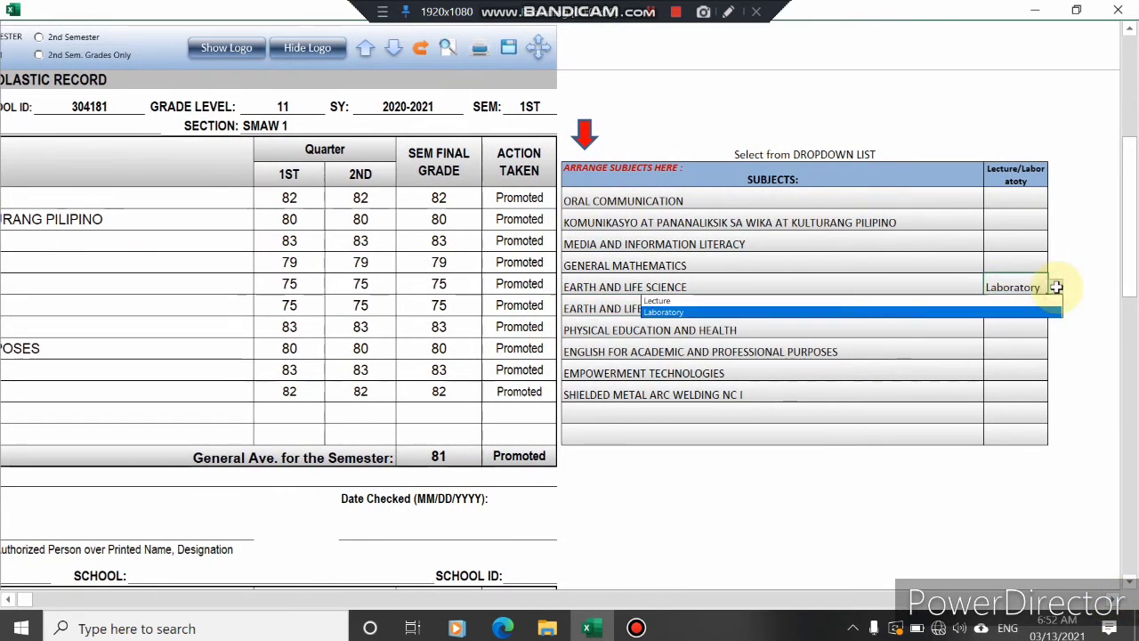
{"action": "left_click", "coordinate": [1011, 300]}
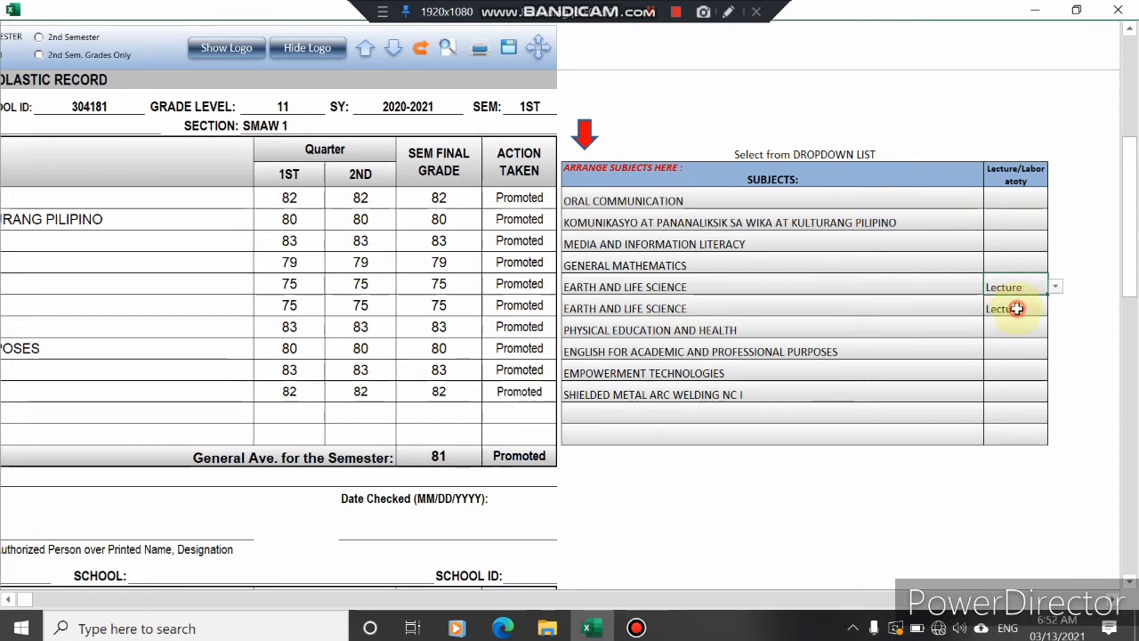
{"action": "left_click", "coordinate": [1056, 309]}
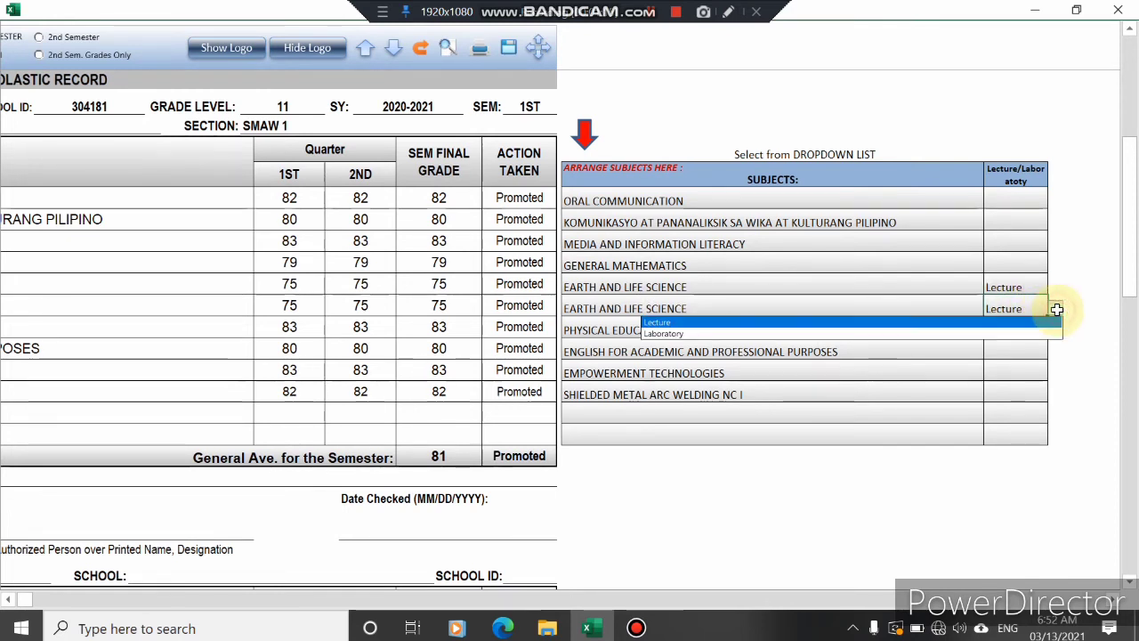
{"action": "left_click", "coordinate": [1008, 326]}
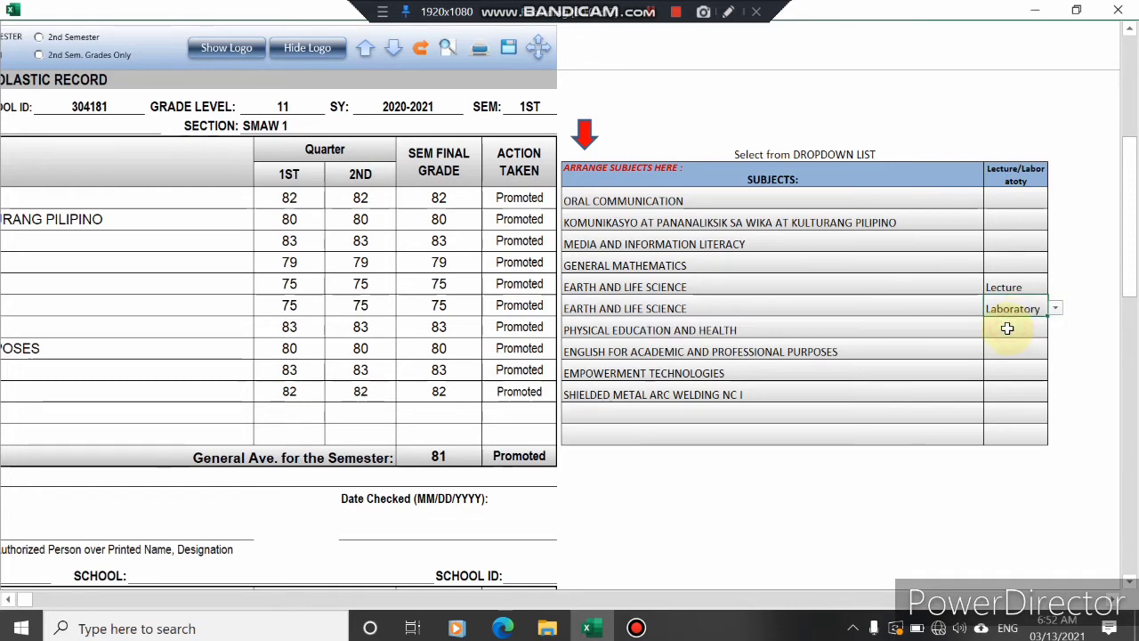
Display the scholastic records of the second, third and fourth students in the student list, one after another.
{"action": "left_click_drag", "start_coordinate": [27, 600], "coordinate": [10, 603]}
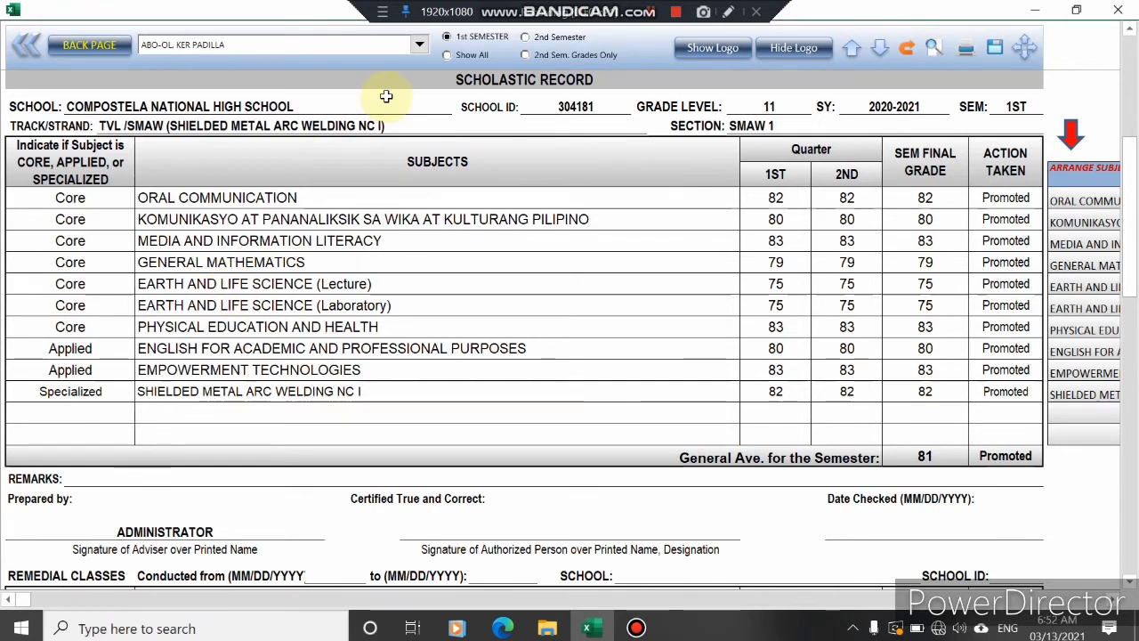
{"action": "left_click", "coordinate": [420, 43]}
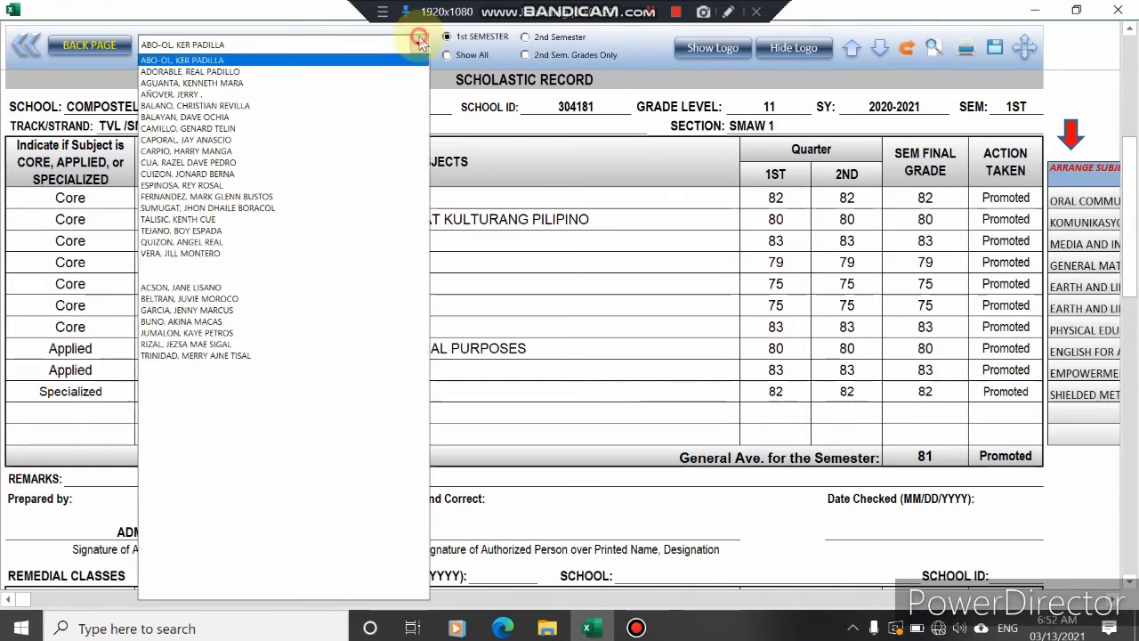
{"action": "left_click", "coordinate": [368, 71]}
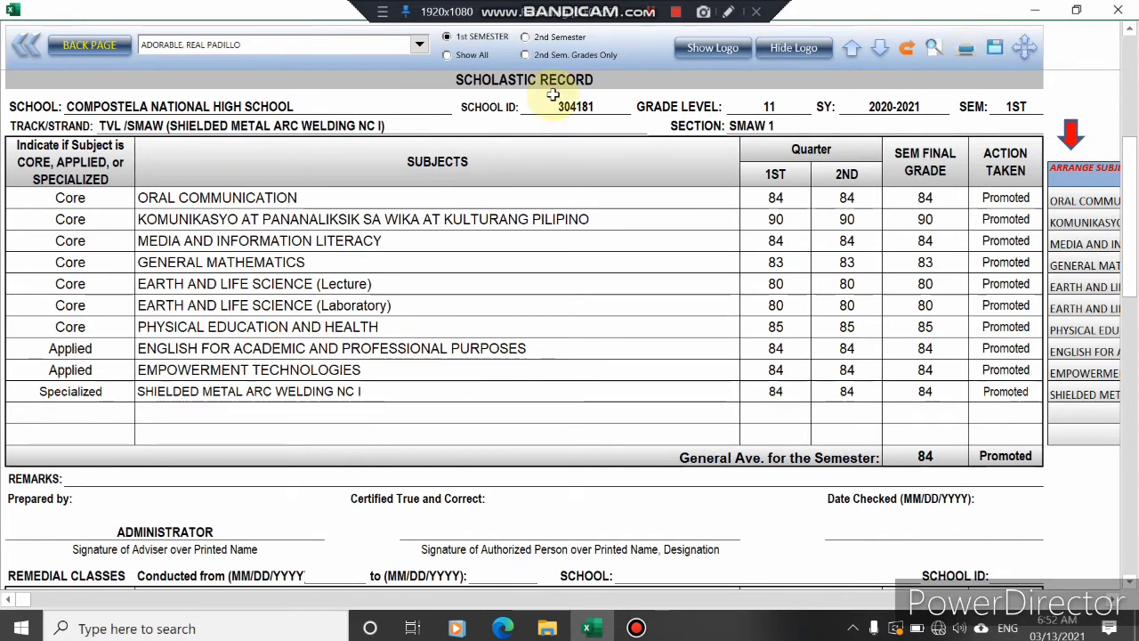
{"action": "left_click", "coordinate": [420, 44]}
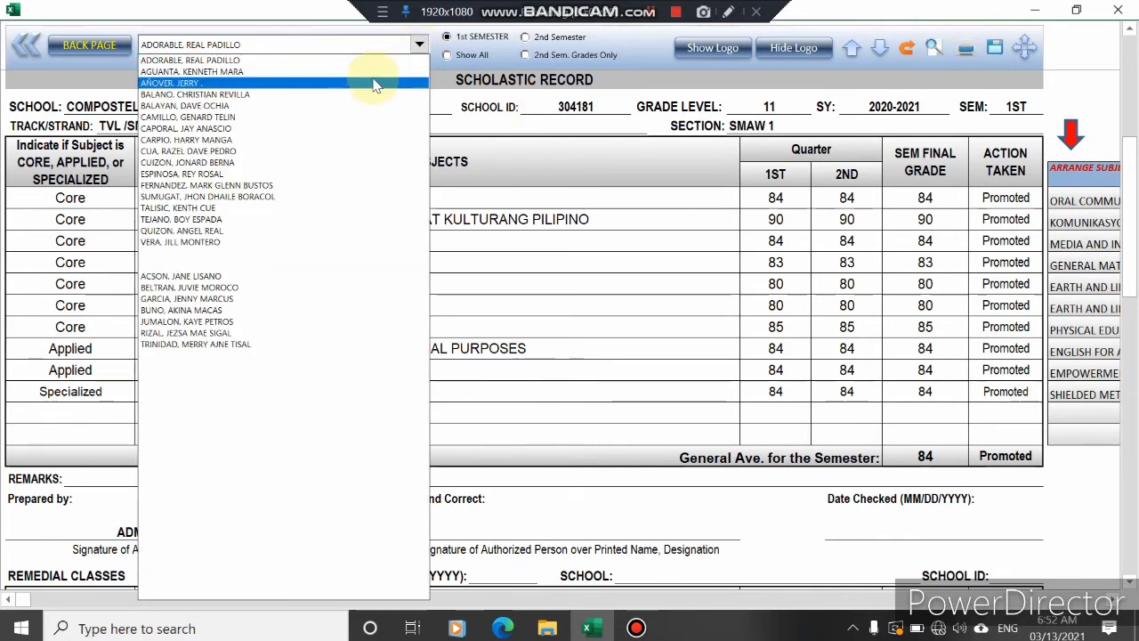
{"action": "left_click", "coordinate": [370, 73]}
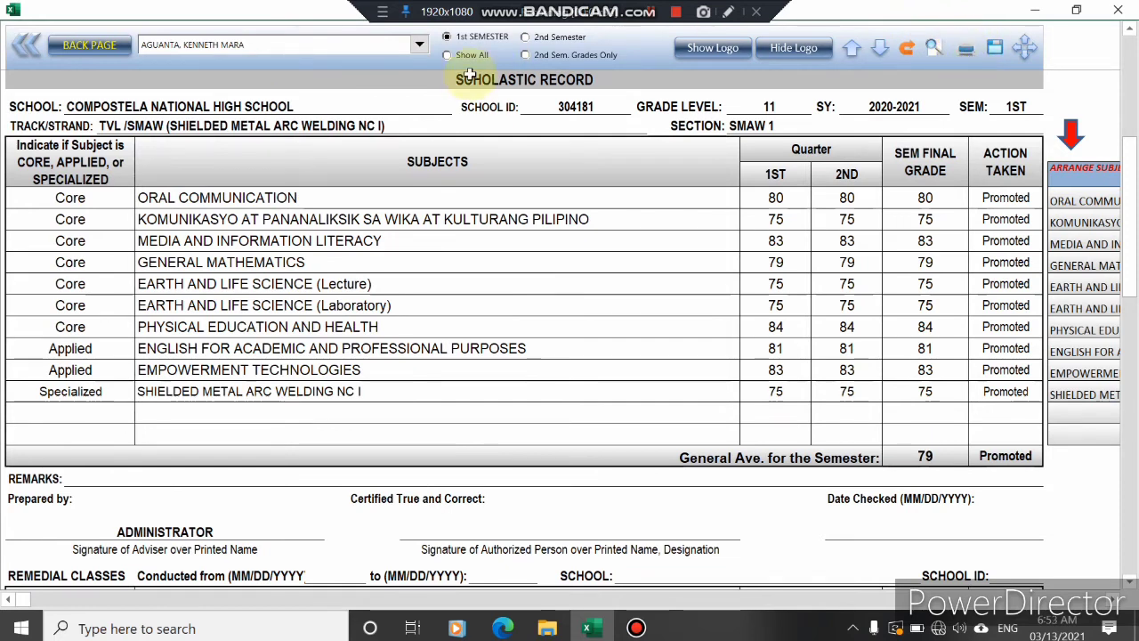
{"action": "left_click", "coordinate": [420, 49]}
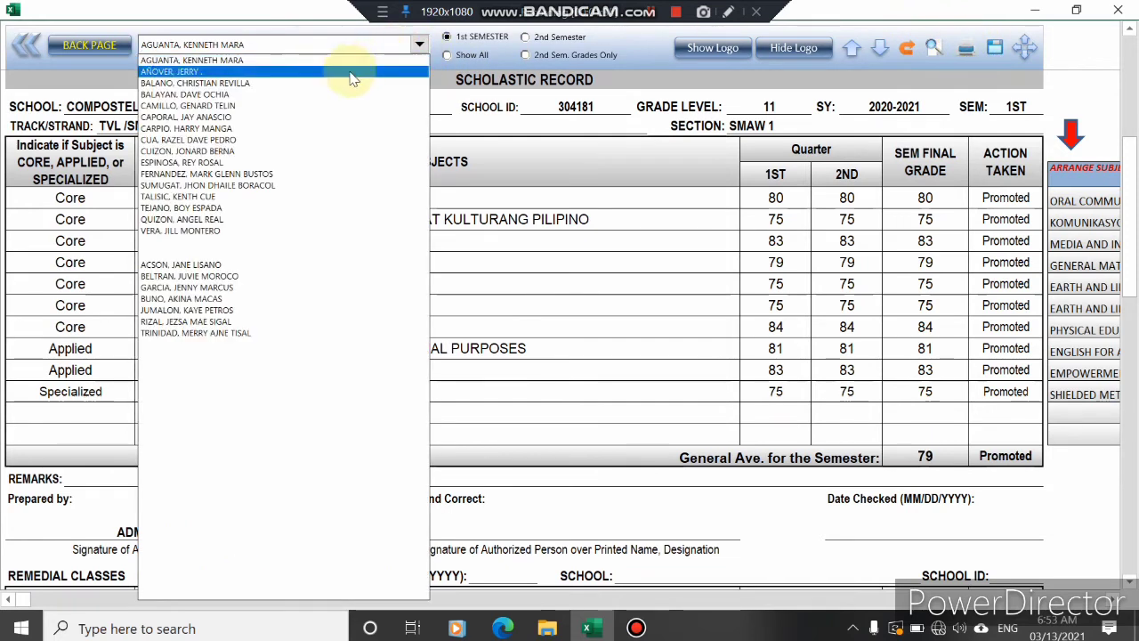
{"action": "left_click", "coordinate": [351, 73]}
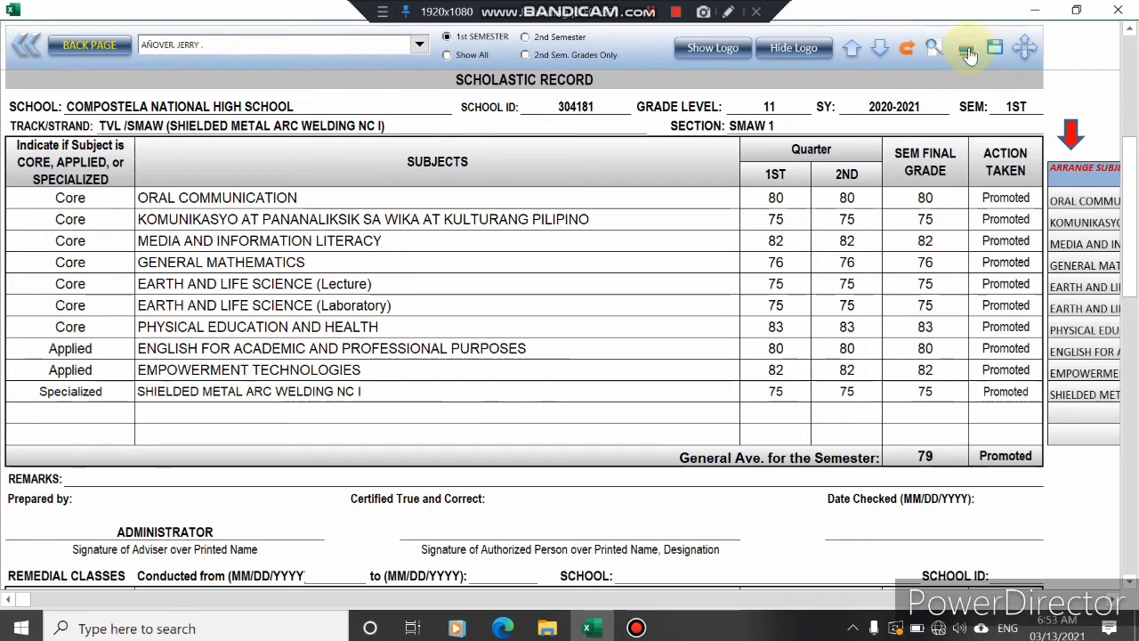
Compare the form's contents under the Show All, 1st Semester and 2nd Semester display options.
{"action": "left_click", "coordinate": [448, 56]}
{"action": "left_click_drag", "start_coordinate": [1130, 245], "coordinate": [1130, 319]}
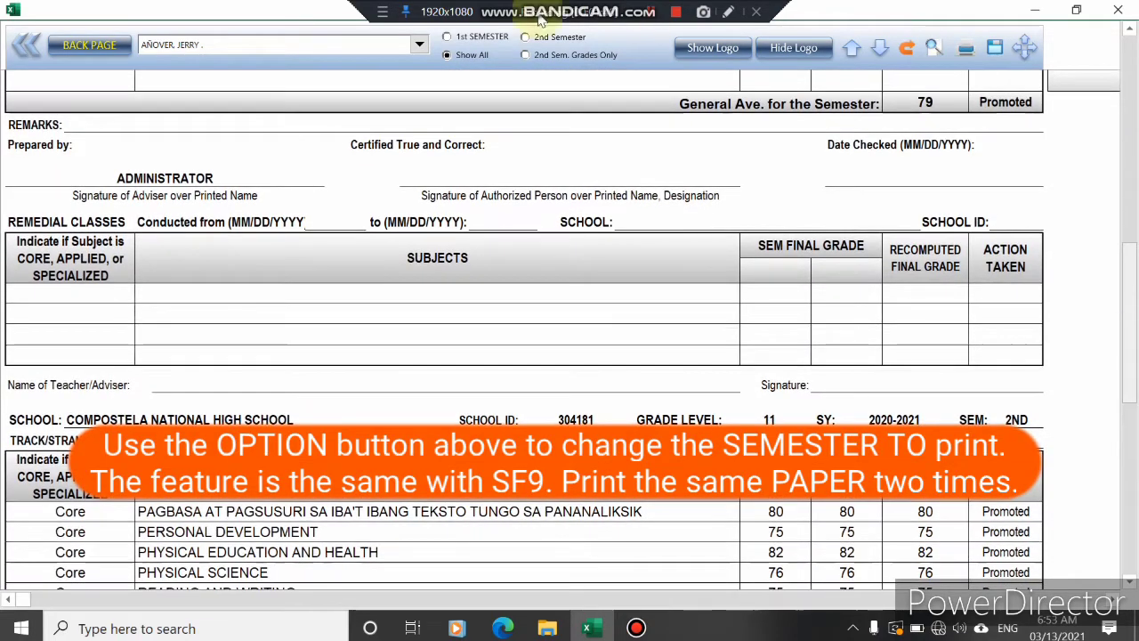
{"action": "left_click", "coordinate": [448, 38]}
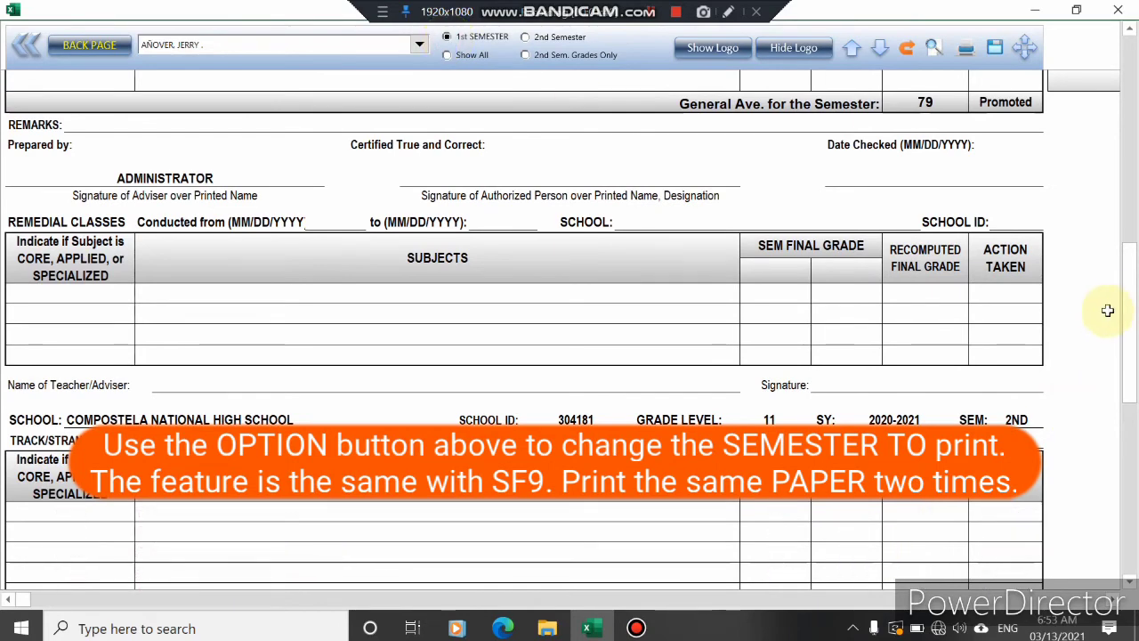
{"action": "left_click_drag", "start_coordinate": [1127, 302], "coordinate": [1107, 142]}
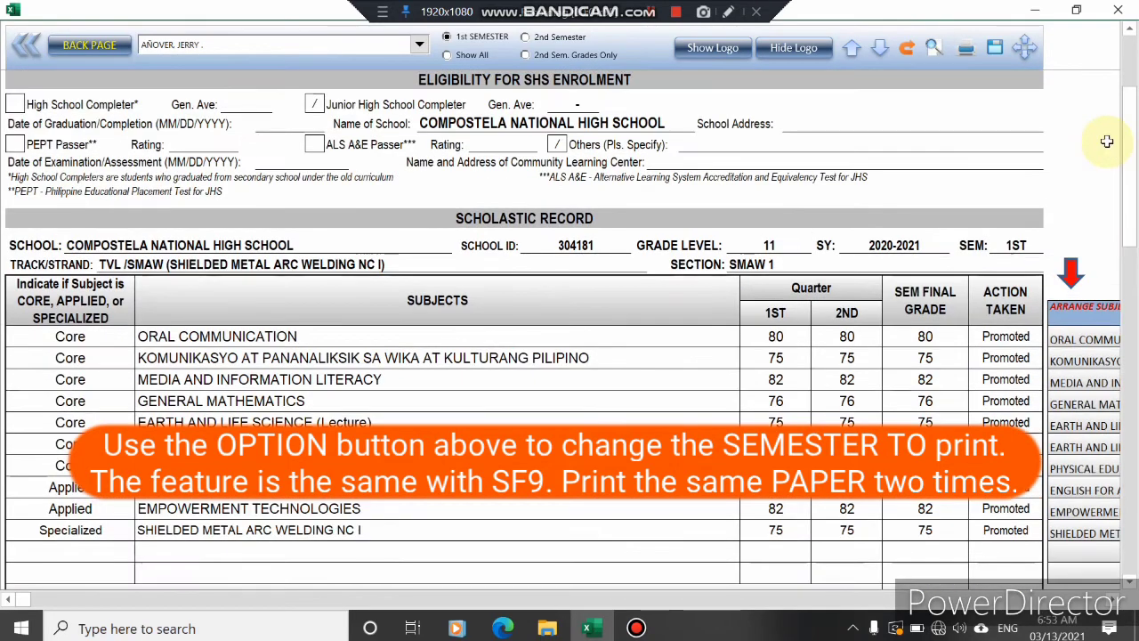
{"action": "left_click", "coordinate": [525, 39]}
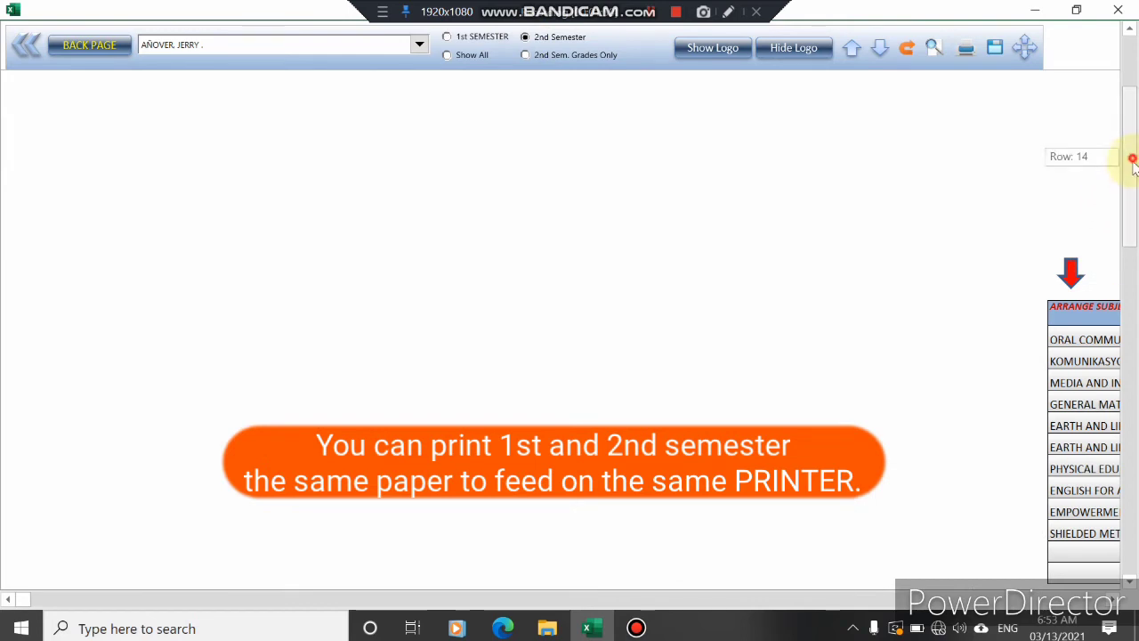
{"action": "left_click_drag", "start_coordinate": [1133, 165], "coordinate": [1112, 44]}
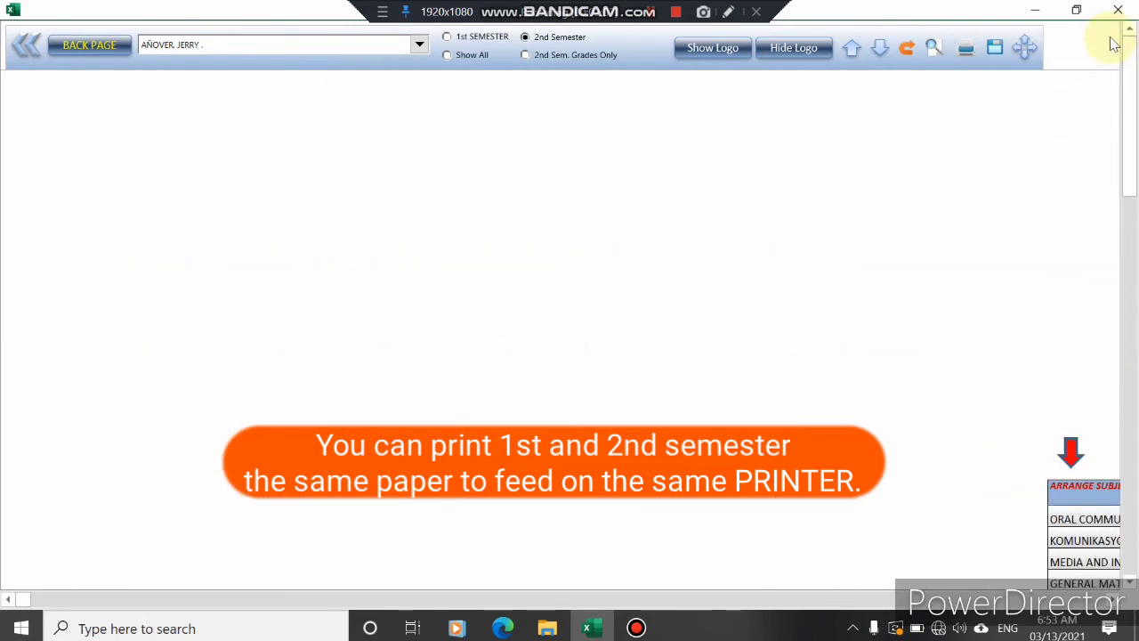
Set the front page to Show All and open the form's back page.
{"action": "left_click", "coordinate": [446, 57]}
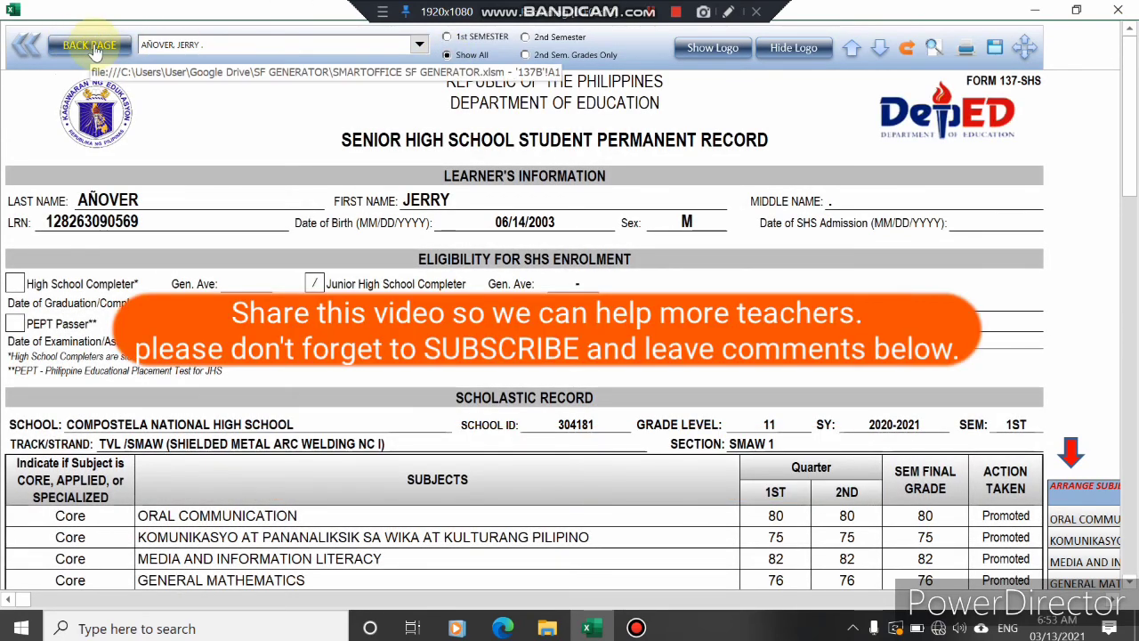
{"action": "left_click", "coordinate": [97, 50]}
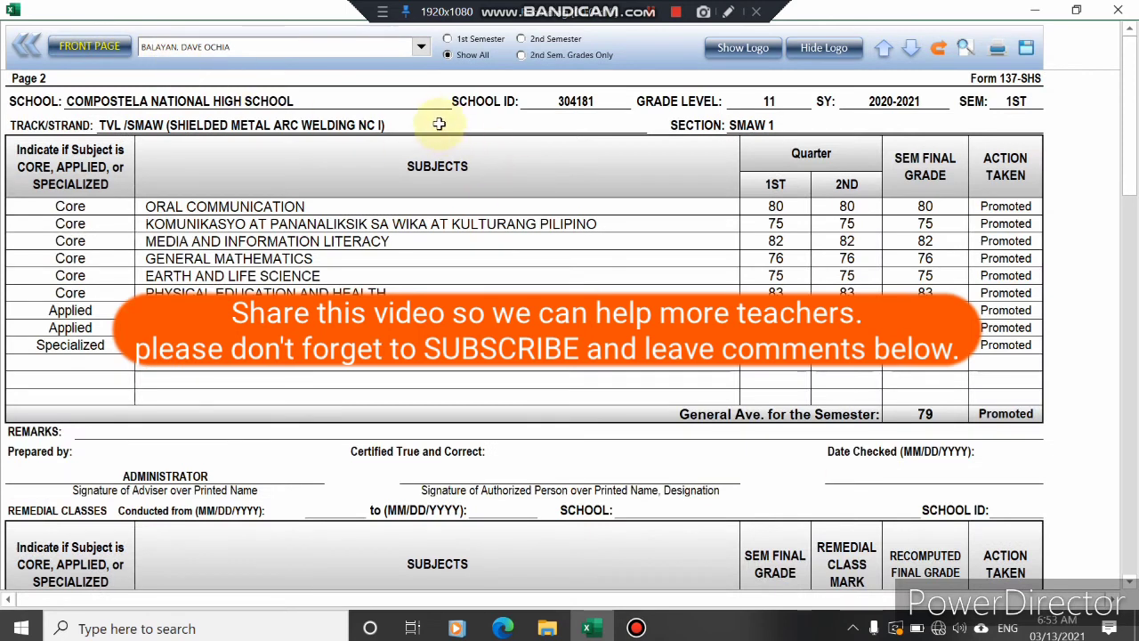